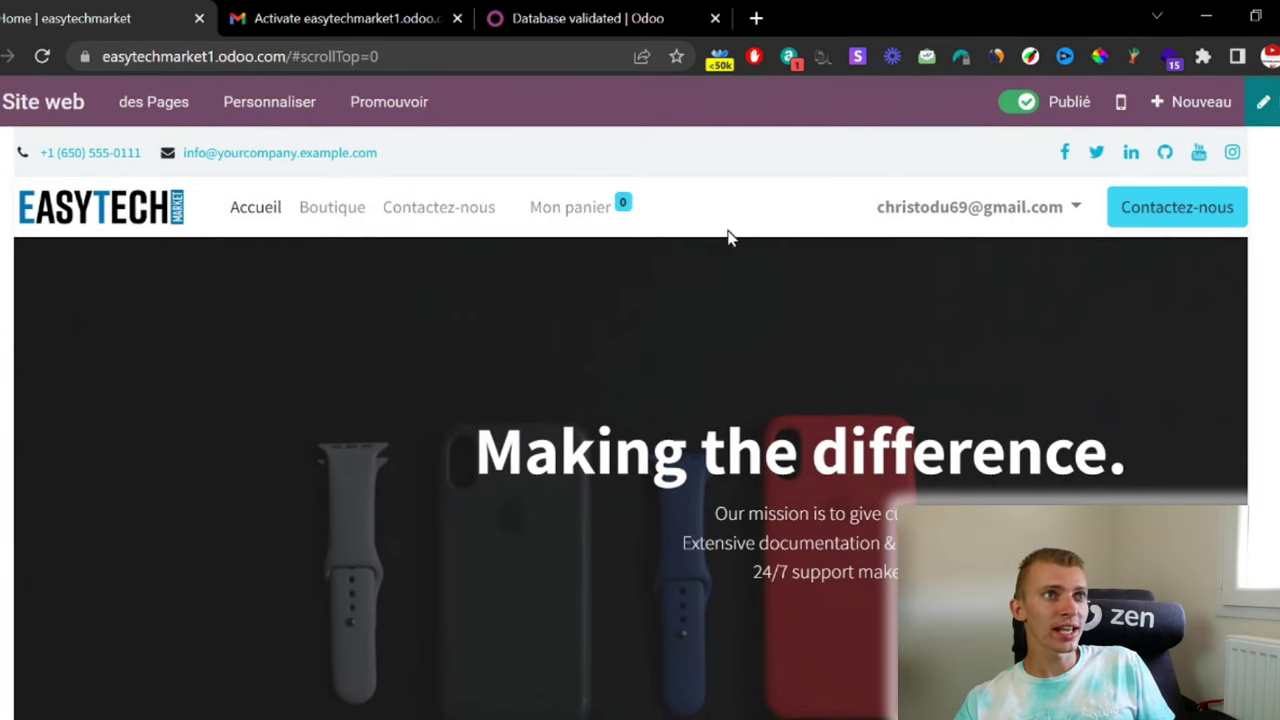
# Step: Create a new shop article named "Iphone13" from the Boutique page
pyautogui.click(331, 211)
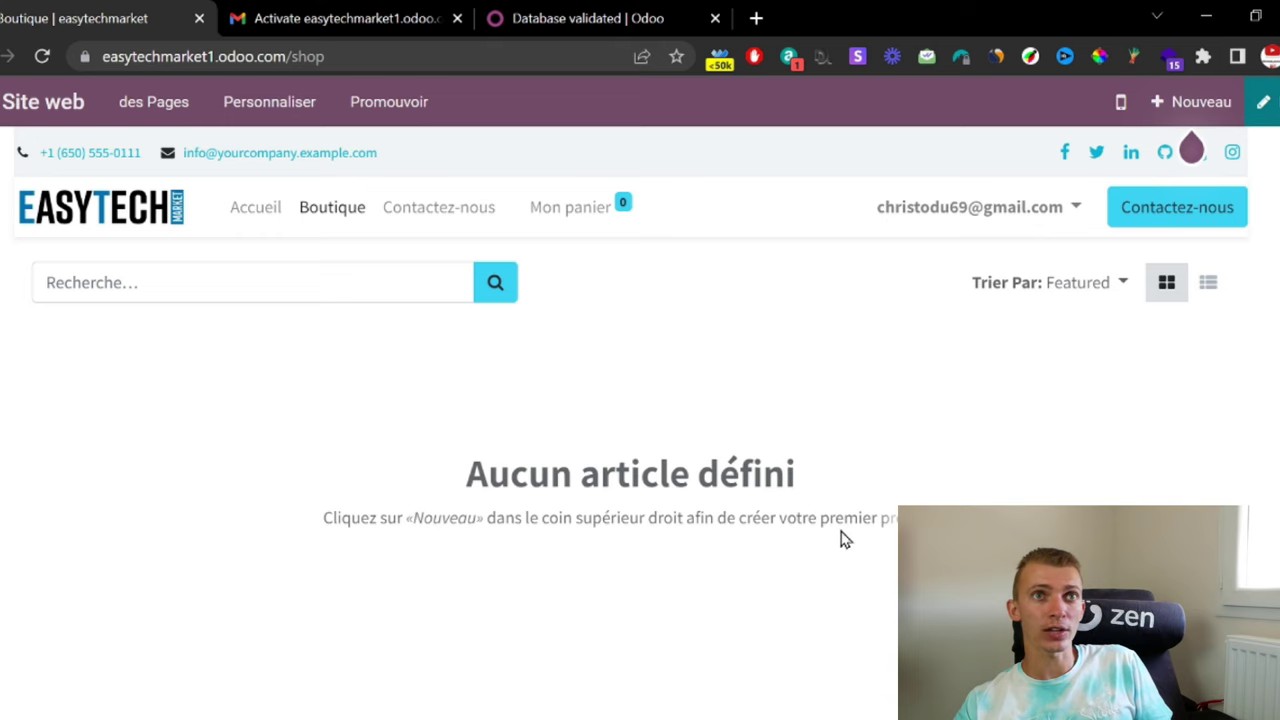
pyautogui.click(1190, 101)
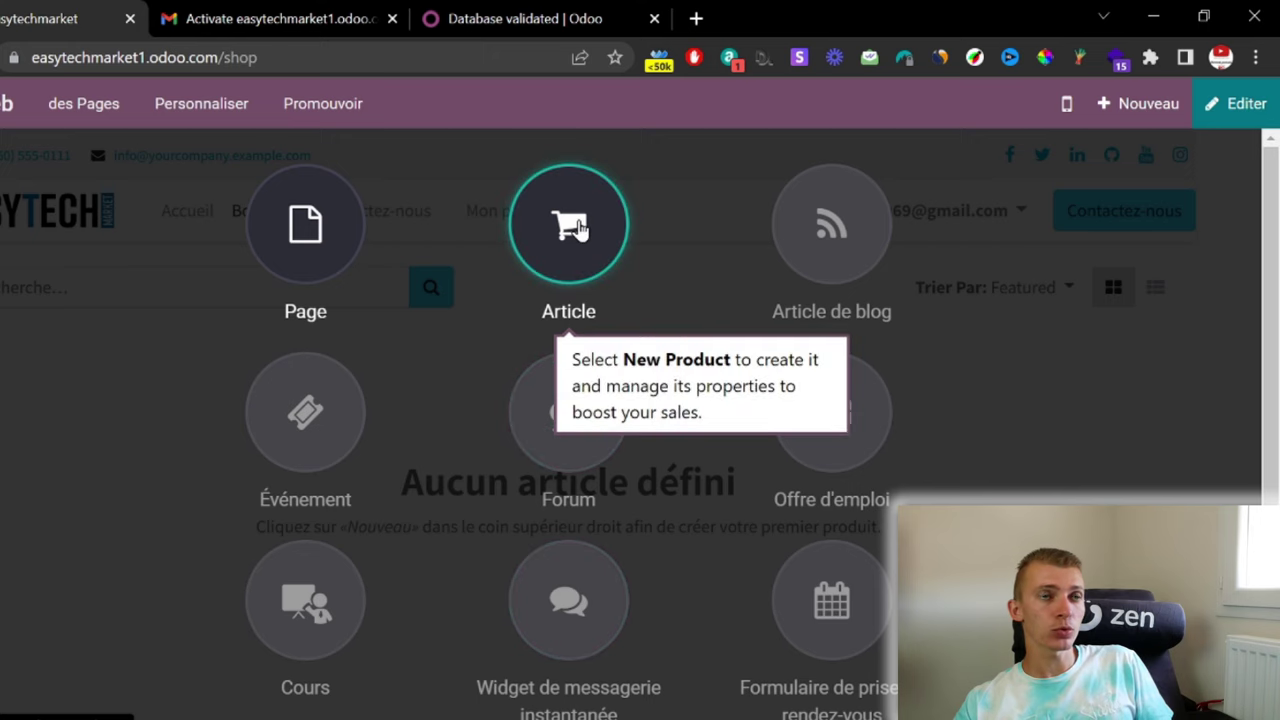
pyautogui.click(568, 228)
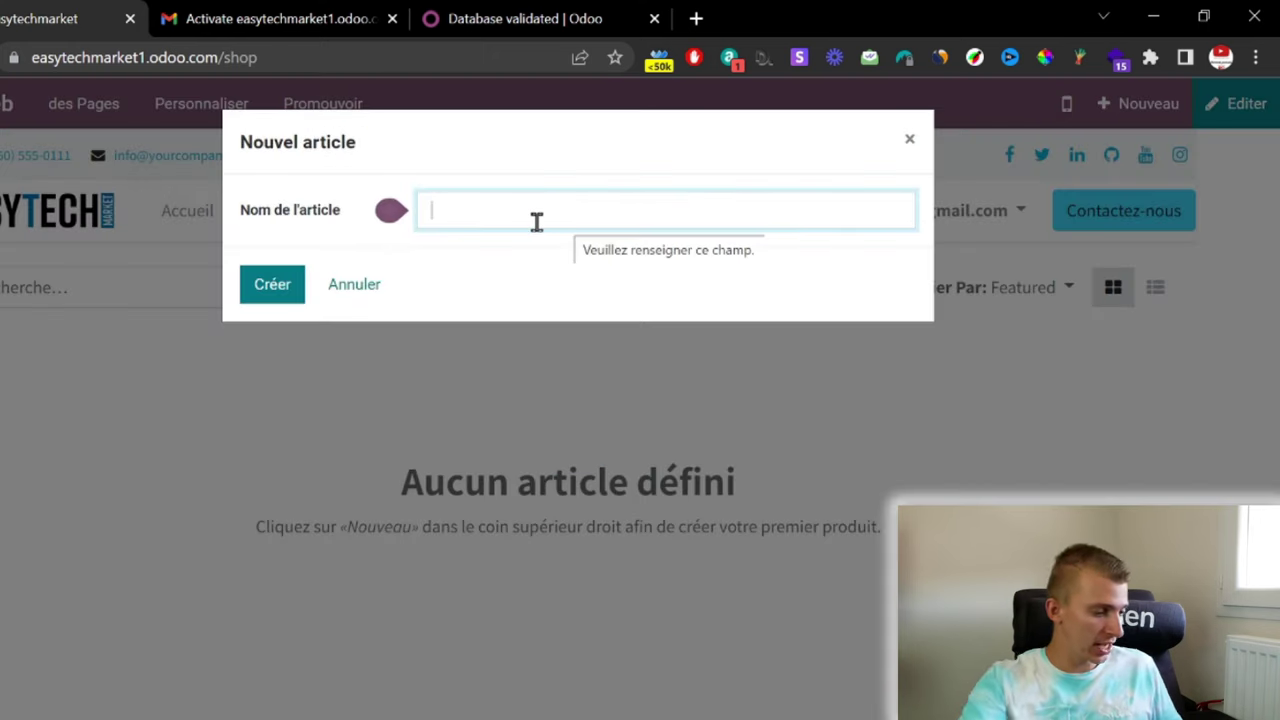
pyautogui.write('Iphopn')
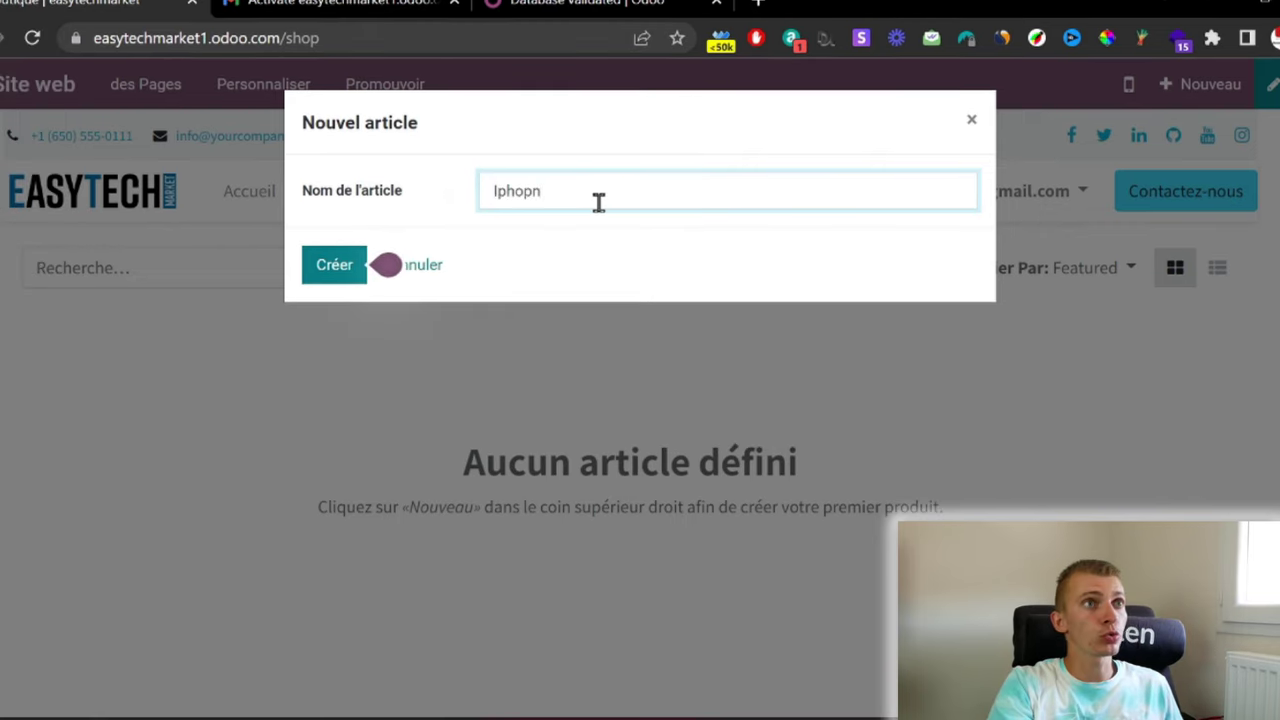
pyautogui.press('BackSpace')
pyautogui.press('BackSpace')
pyautogui.write('ne')
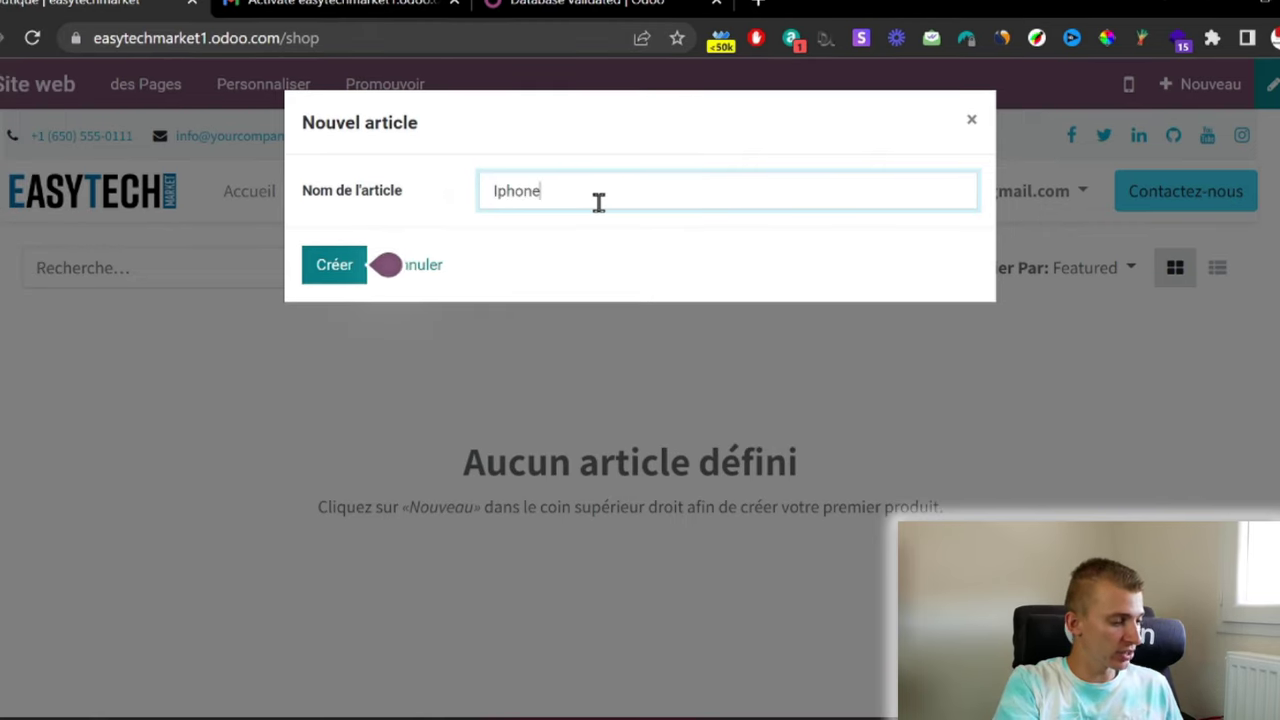
pyautogui.write('13')
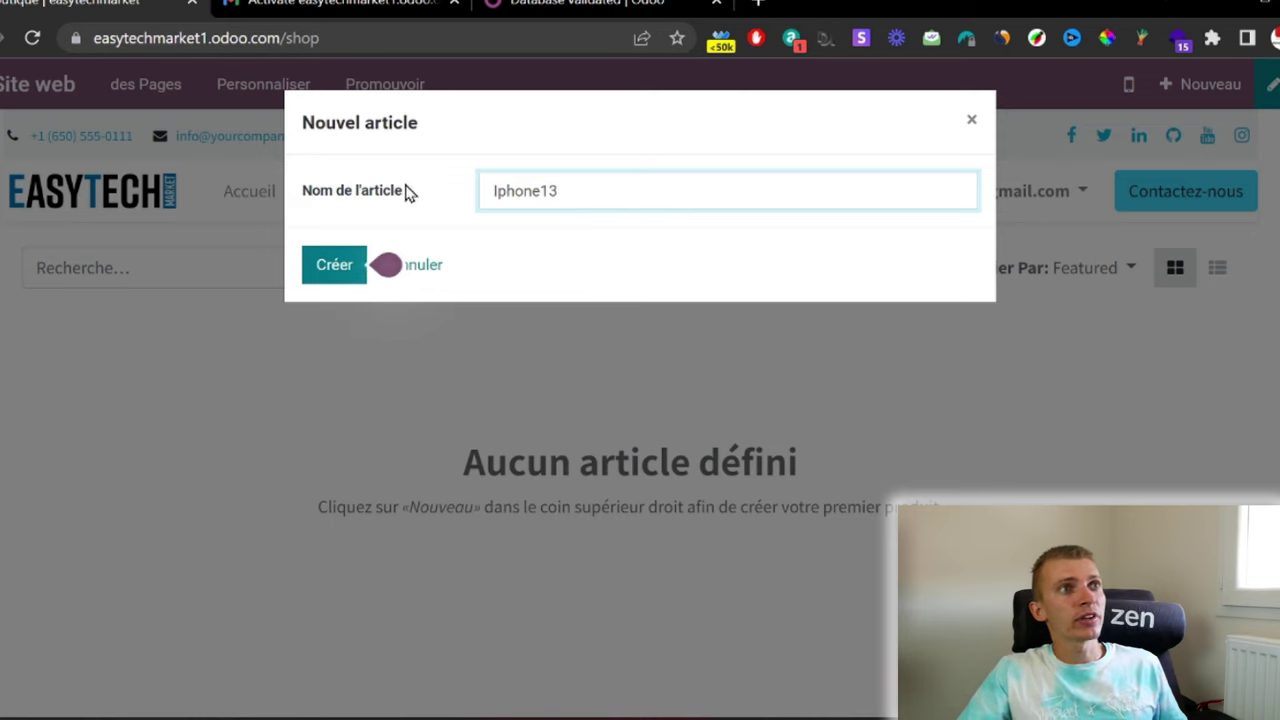
pyautogui.click(334, 276)
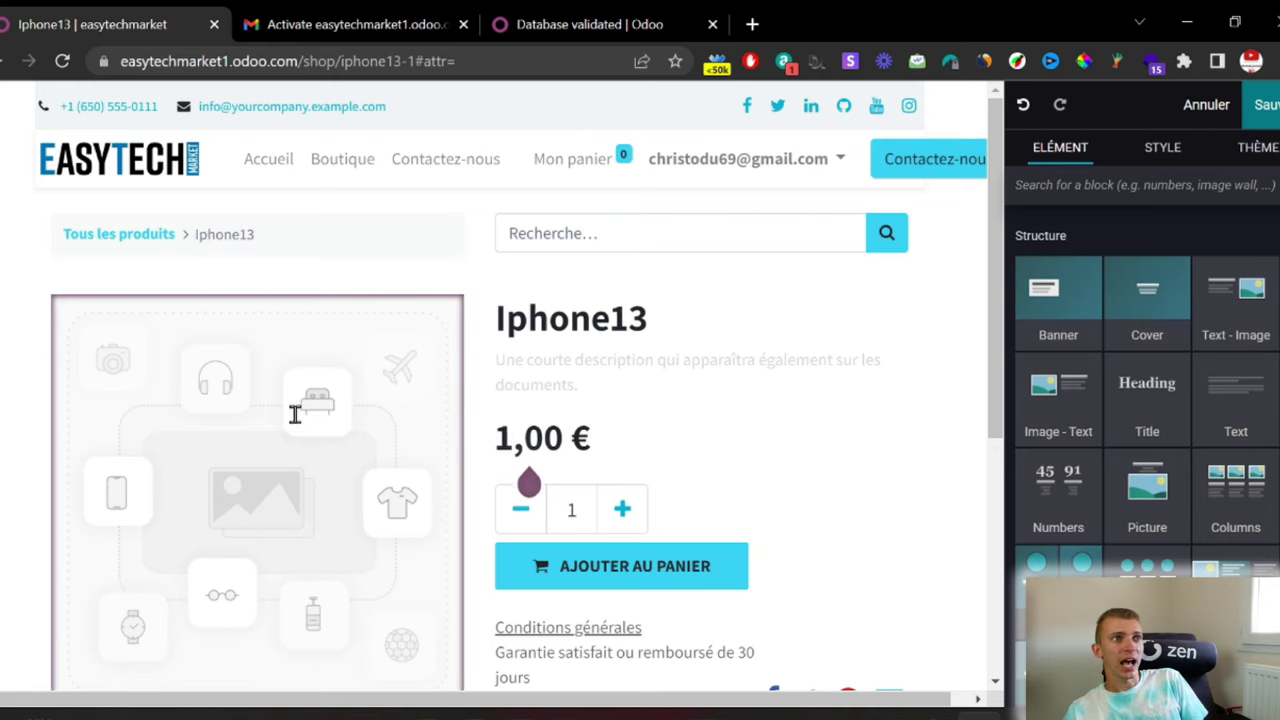
# Step: Replace the product's placeholder image by uploading iphone-13-rouge from the Iphone 13 folder inside Boutique
pyautogui.scroll(-1, 295, 415)
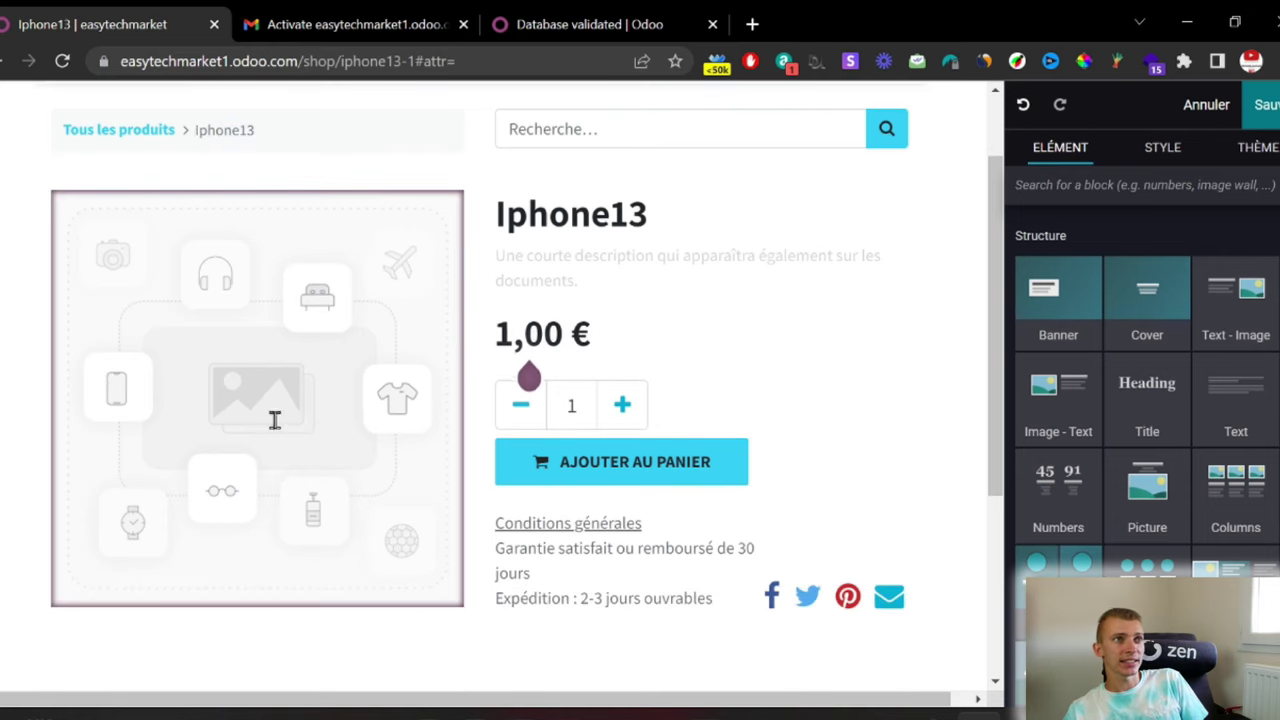
pyautogui.doubleClick(322, 457)
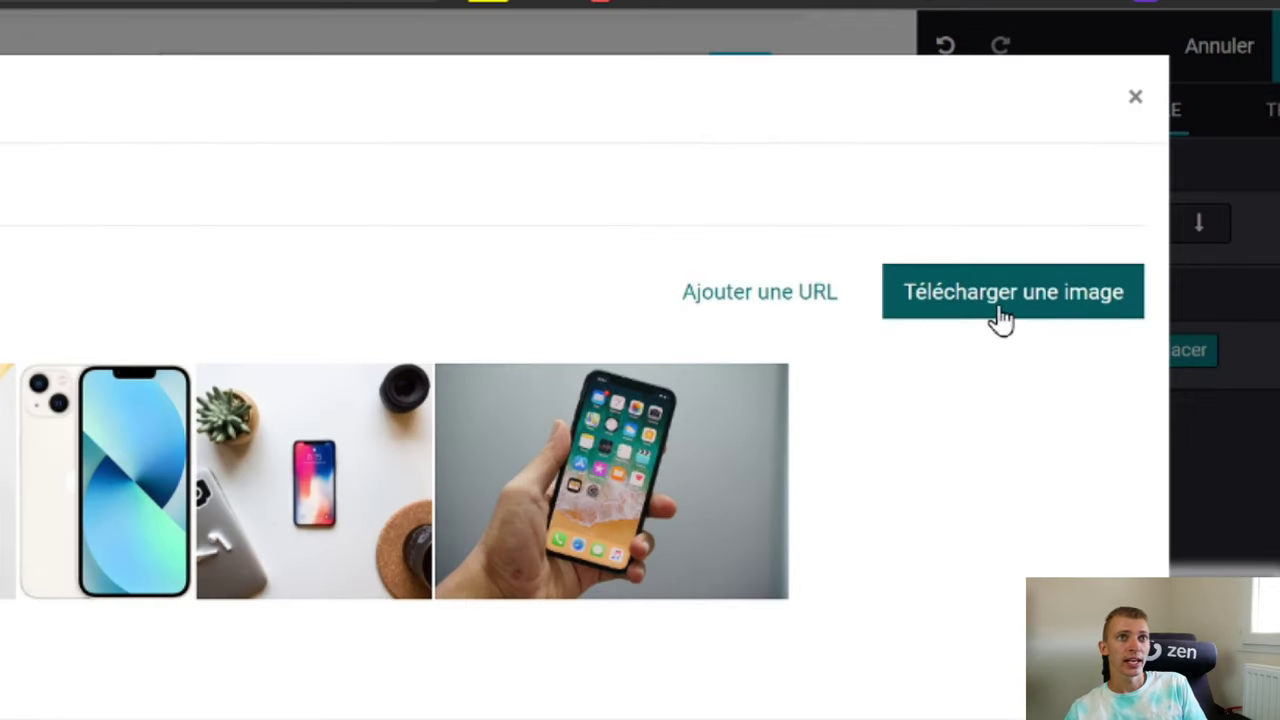
pyautogui.click(1004, 293)
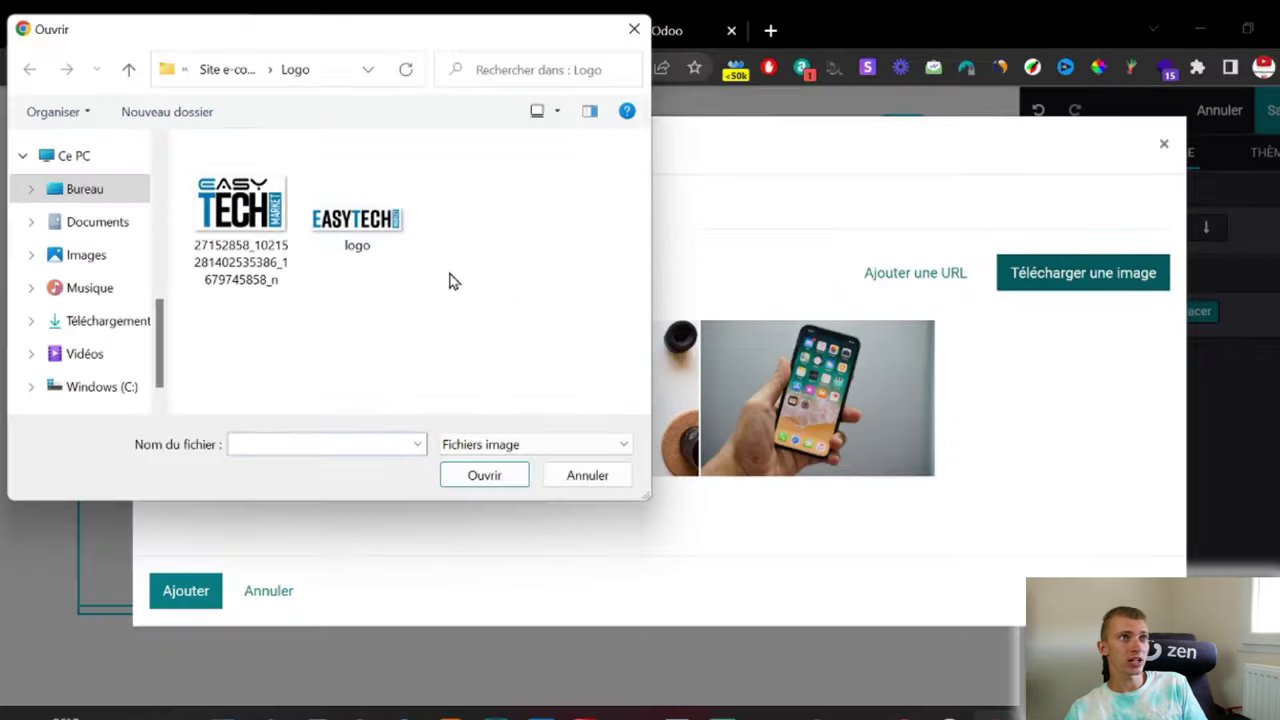
pyautogui.click(340, 74)
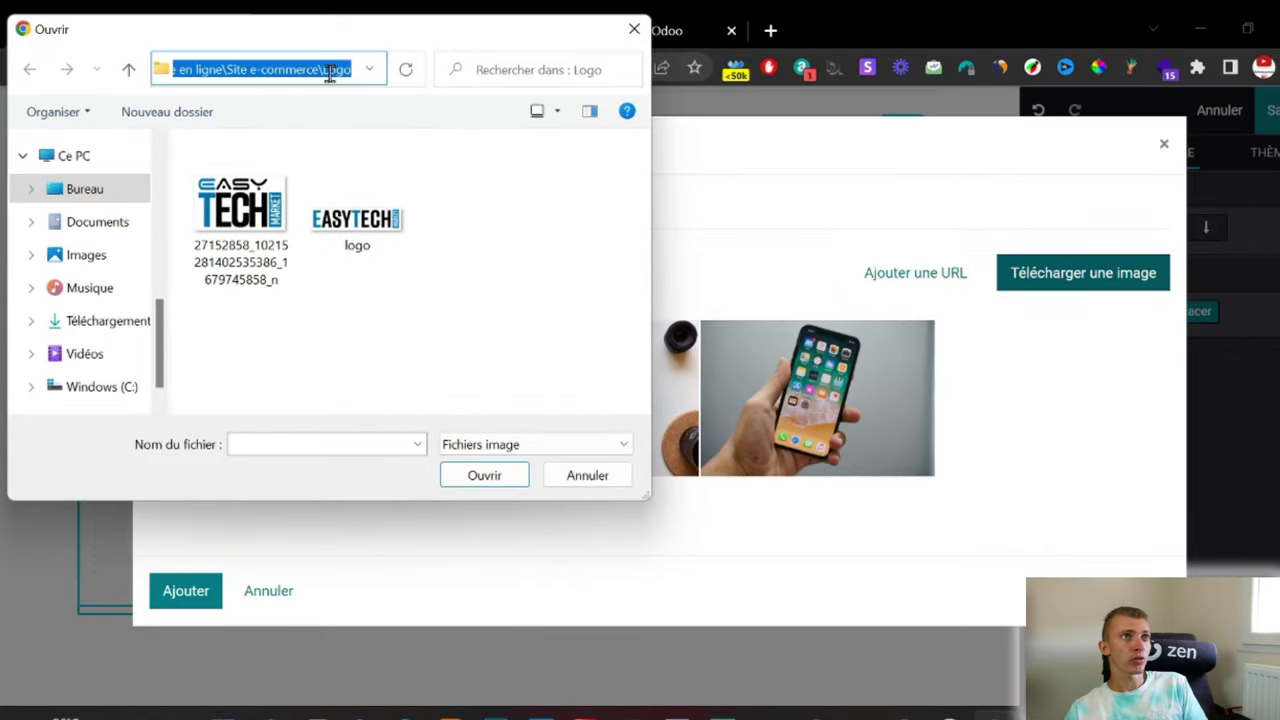
pyautogui.doubleClick(330, 70)
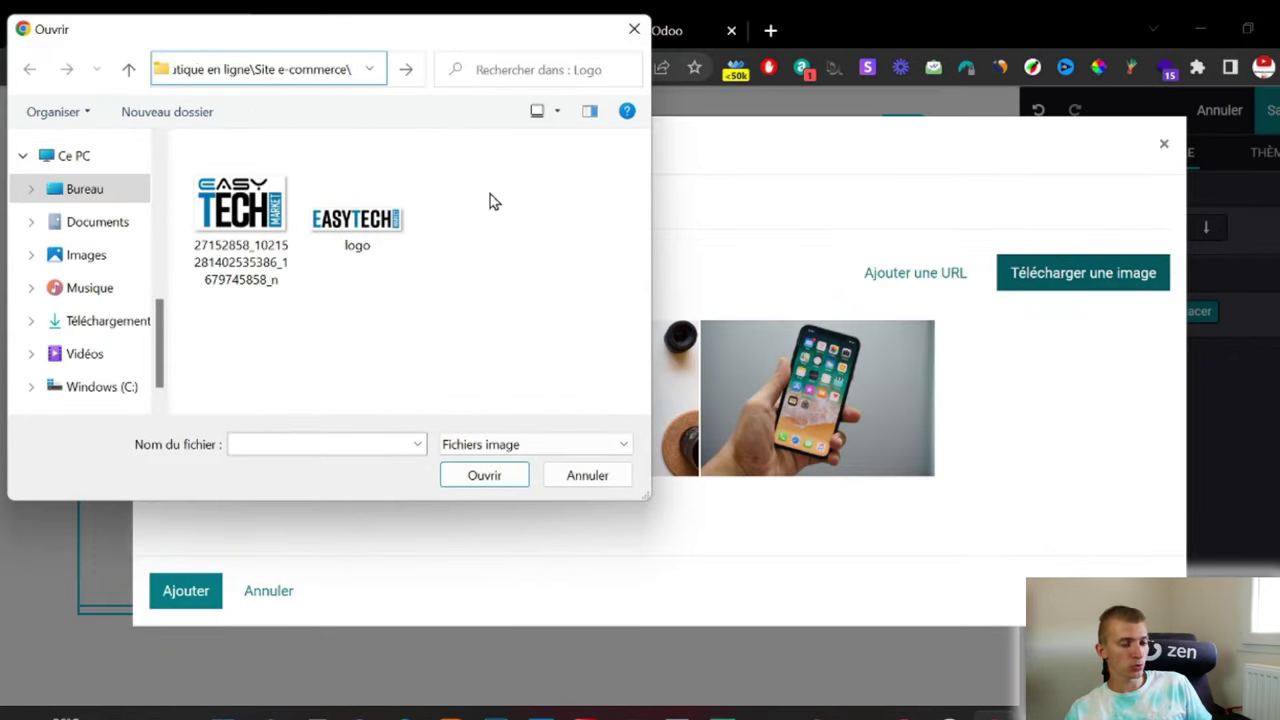
pyautogui.press('BackSpace')
pyautogui.press('Return')
pyautogui.doubleClick(393, 250)
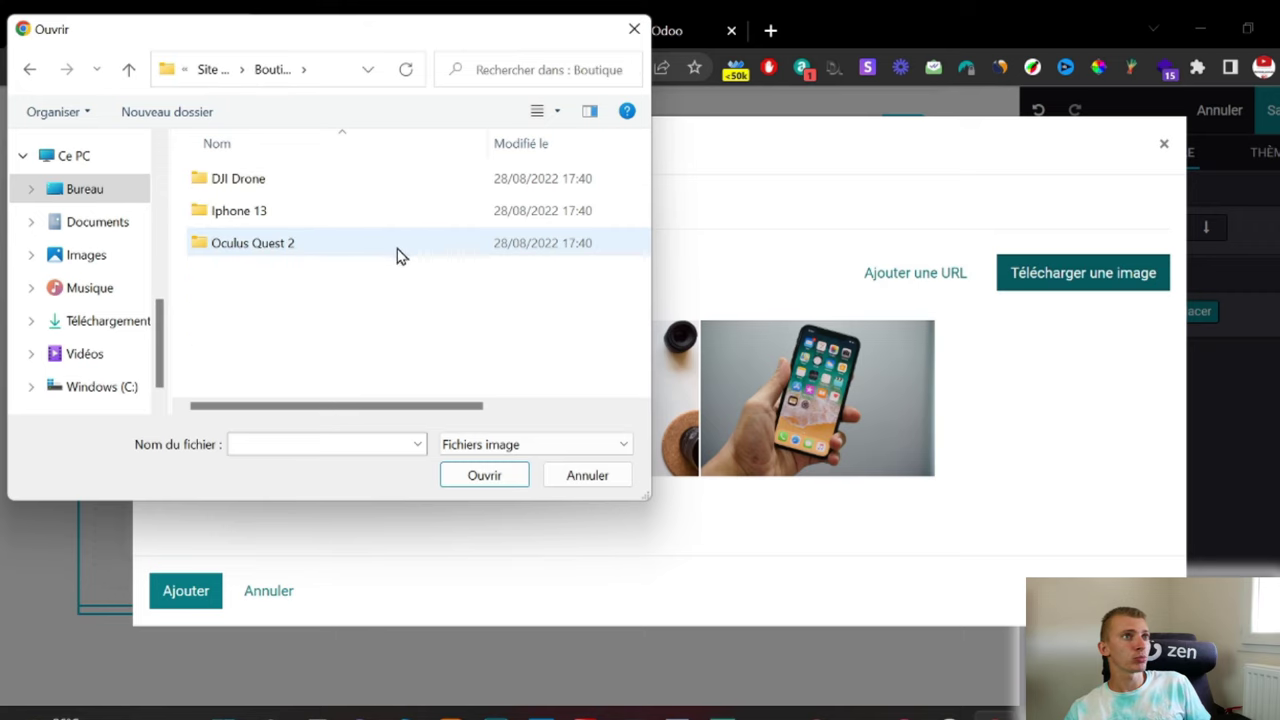
pyautogui.doubleClick(398, 213)
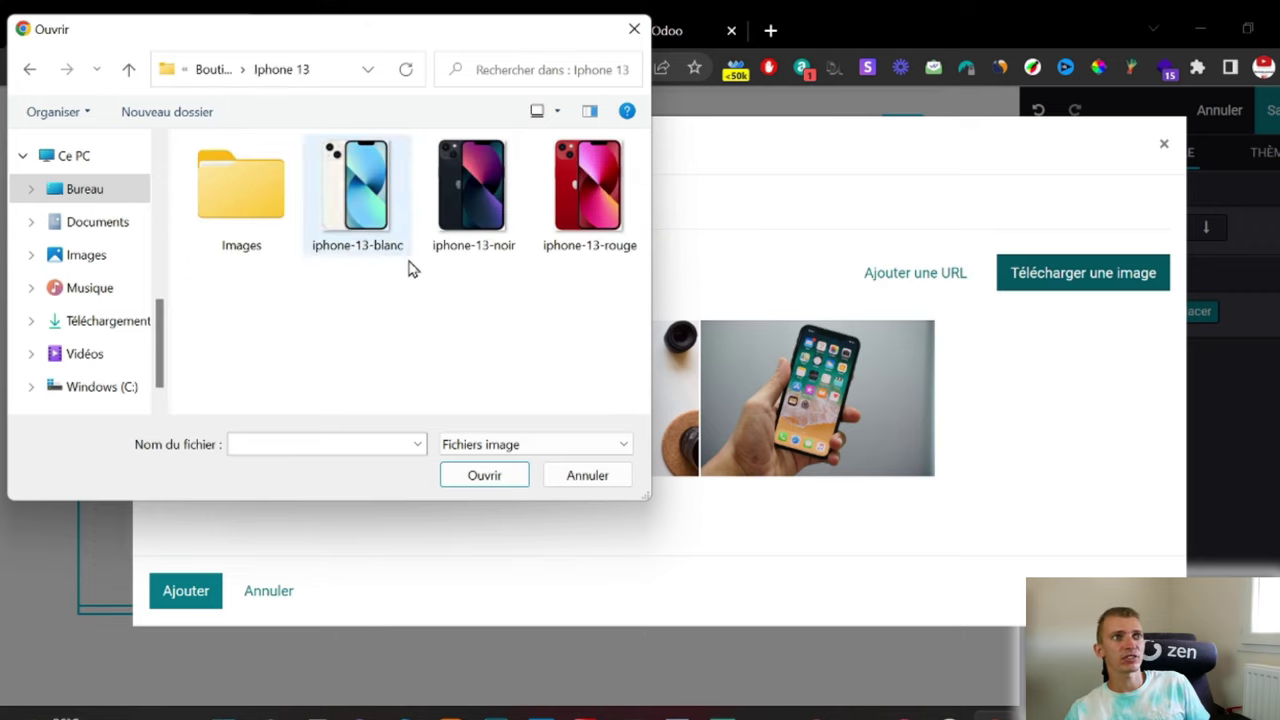
pyautogui.doubleClick(601, 210)
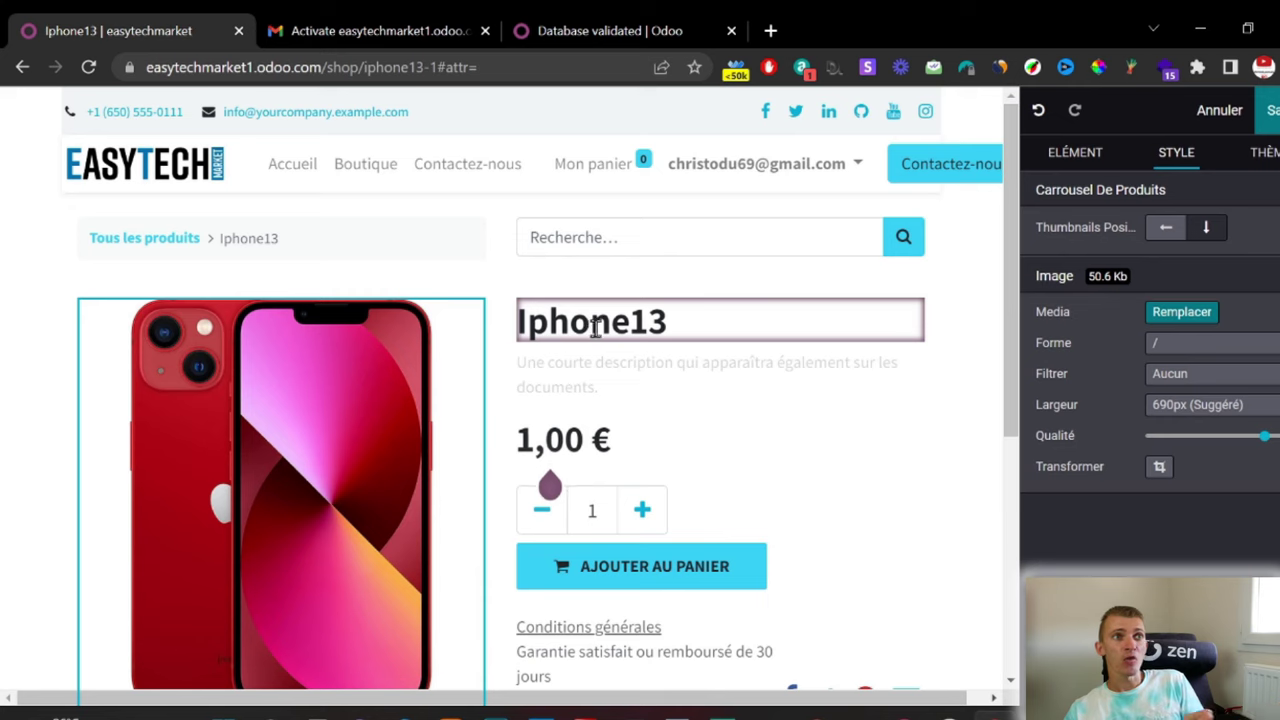
# Step: Enter "mettre la description" as the product's short description and set its price to 349,00 €
pyautogui.click(600, 366)
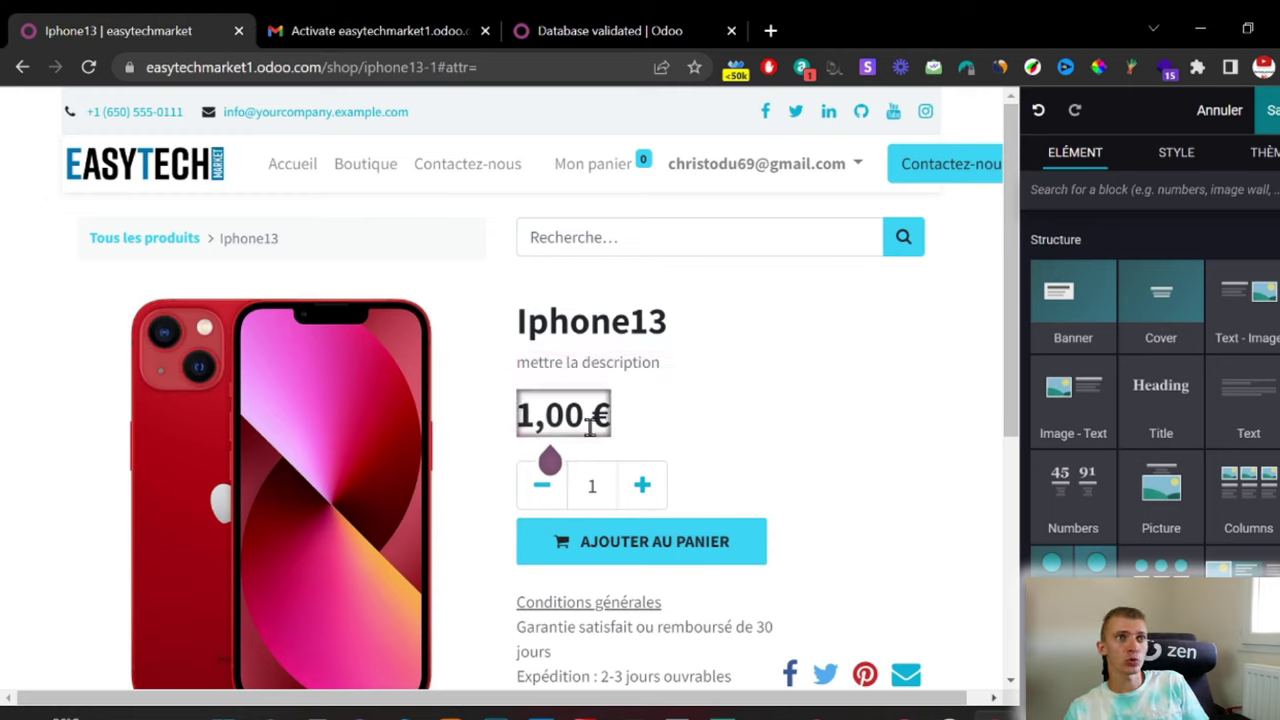
pyautogui.doubleClick(575, 424)
pyautogui.click(581, 431)
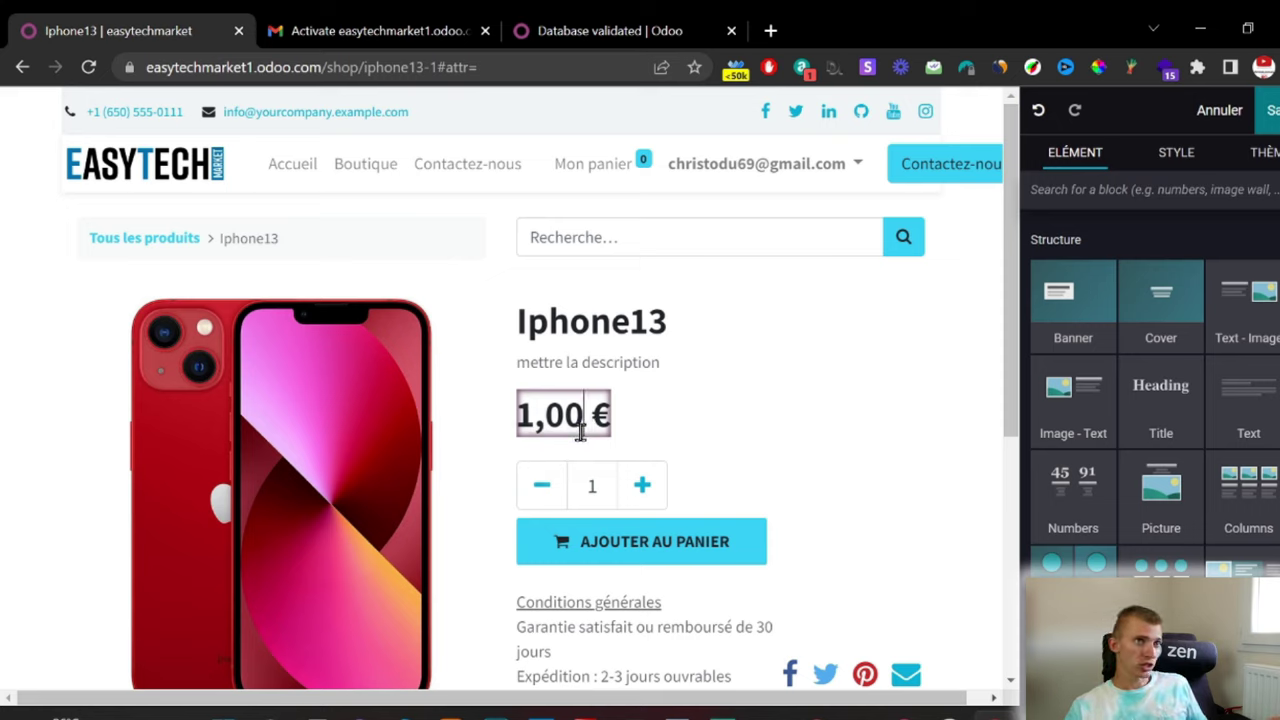
pyautogui.press('BackSpace')
pyautogui.write('349')
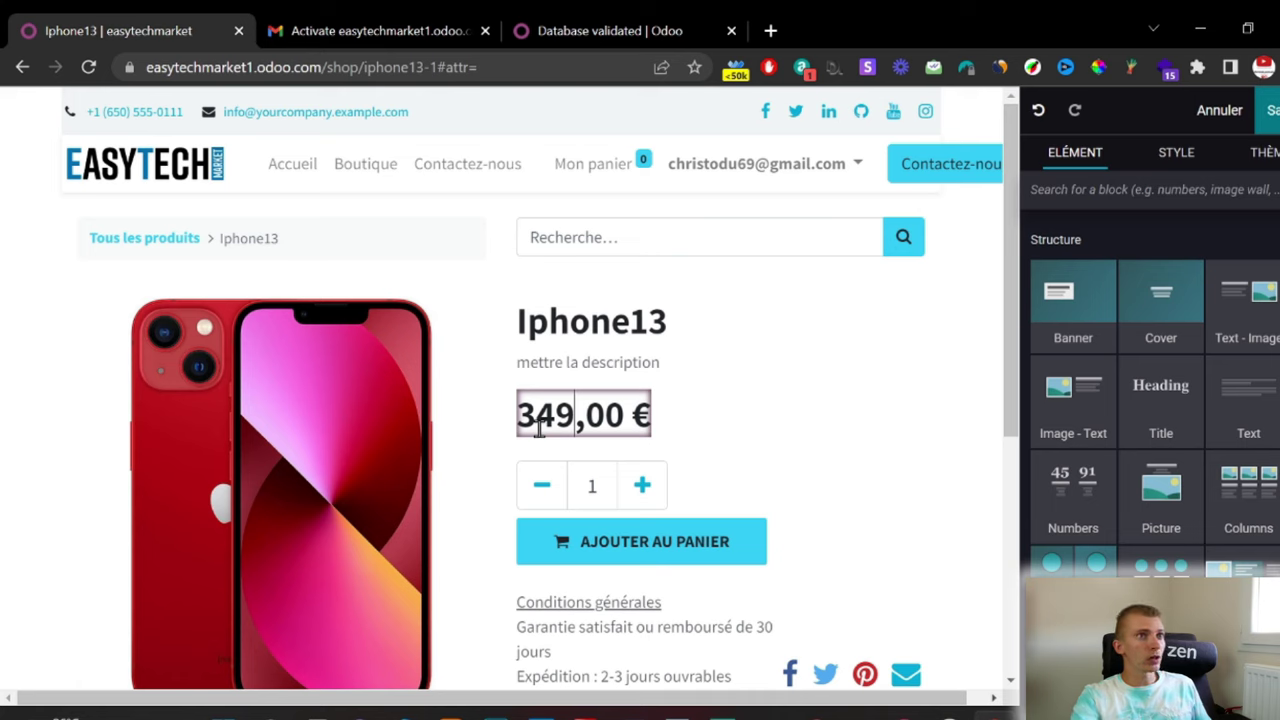
# Step: Add a Text - Image block below the product details, above the footer, and review the page
pyautogui.scroll(-2, 731, 389)
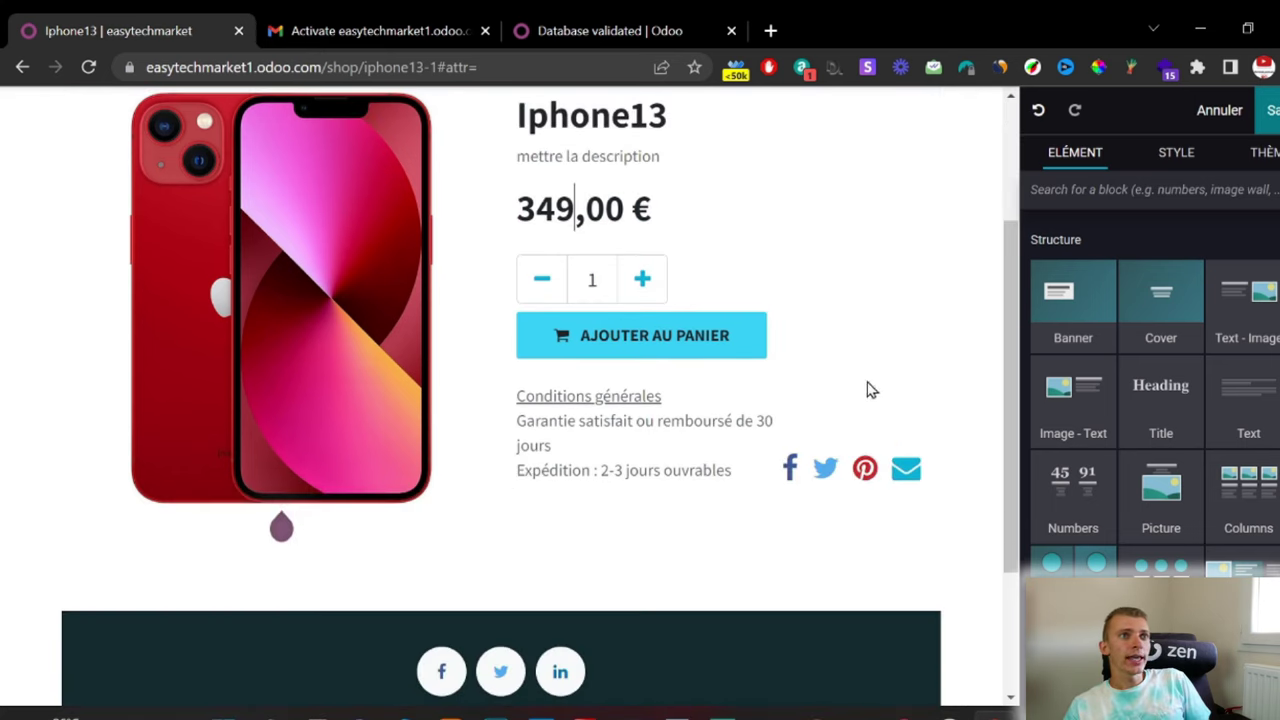
pyautogui.scroll(-1, 845, 440)
pyautogui.scroll(-1, 860, 438)
pyautogui.scroll(4, 894, 429)
pyautogui.scroll(-1, 1233, 320)
pyautogui.scroll(-4, 1233, 320)
pyautogui.scroll(-4, 731, 477)
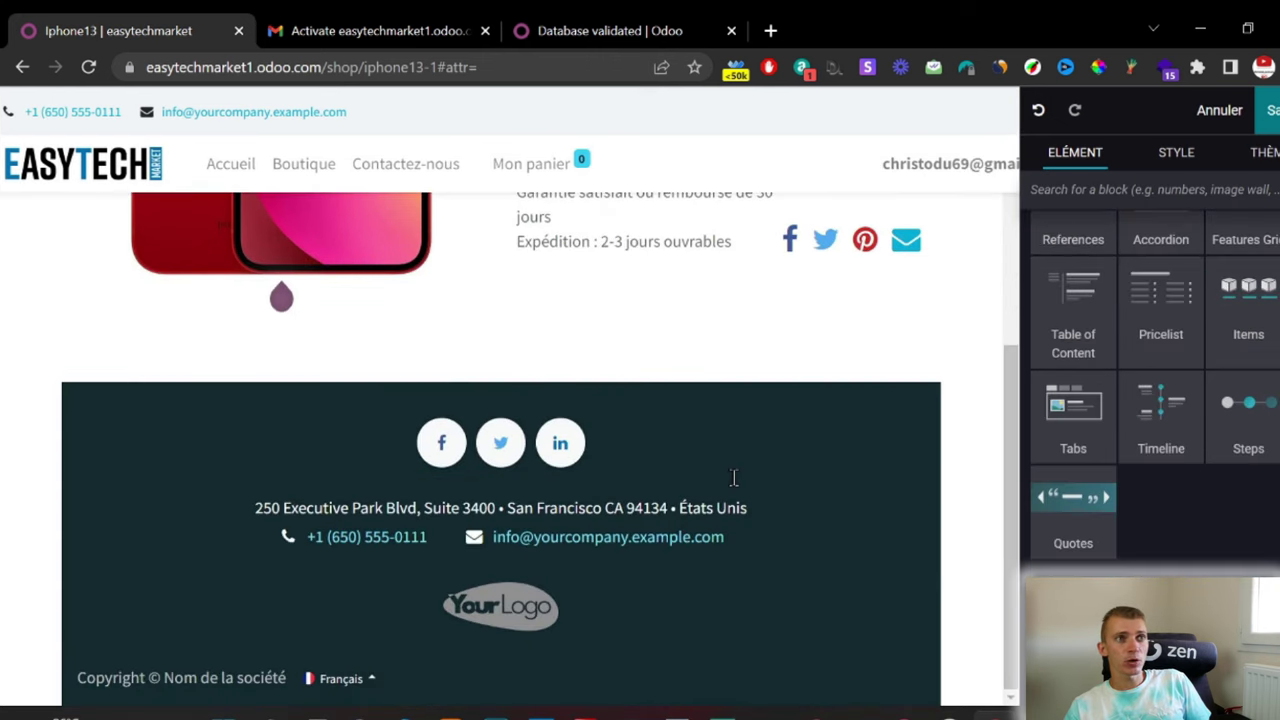
pyautogui.scroll(2, 759, 483)
pyautogui.scroll(4, 1100, 400)
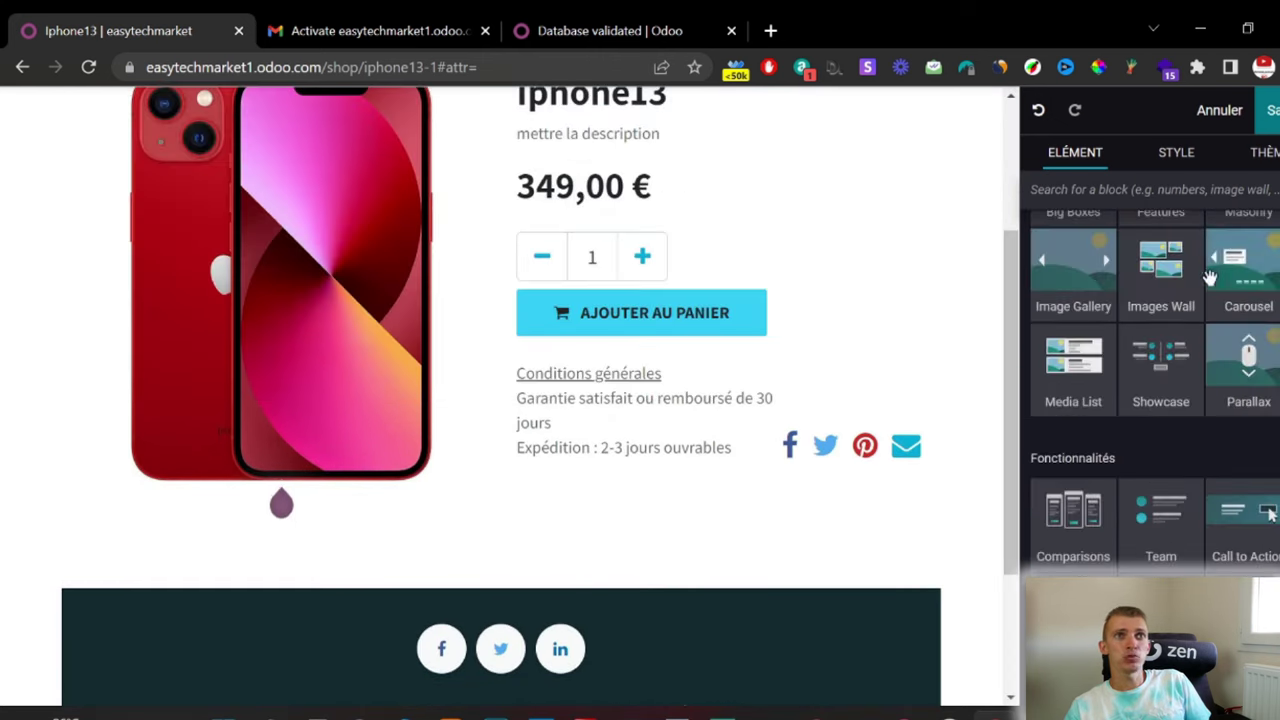
pyautogui.scroll(3, 1089, 381)
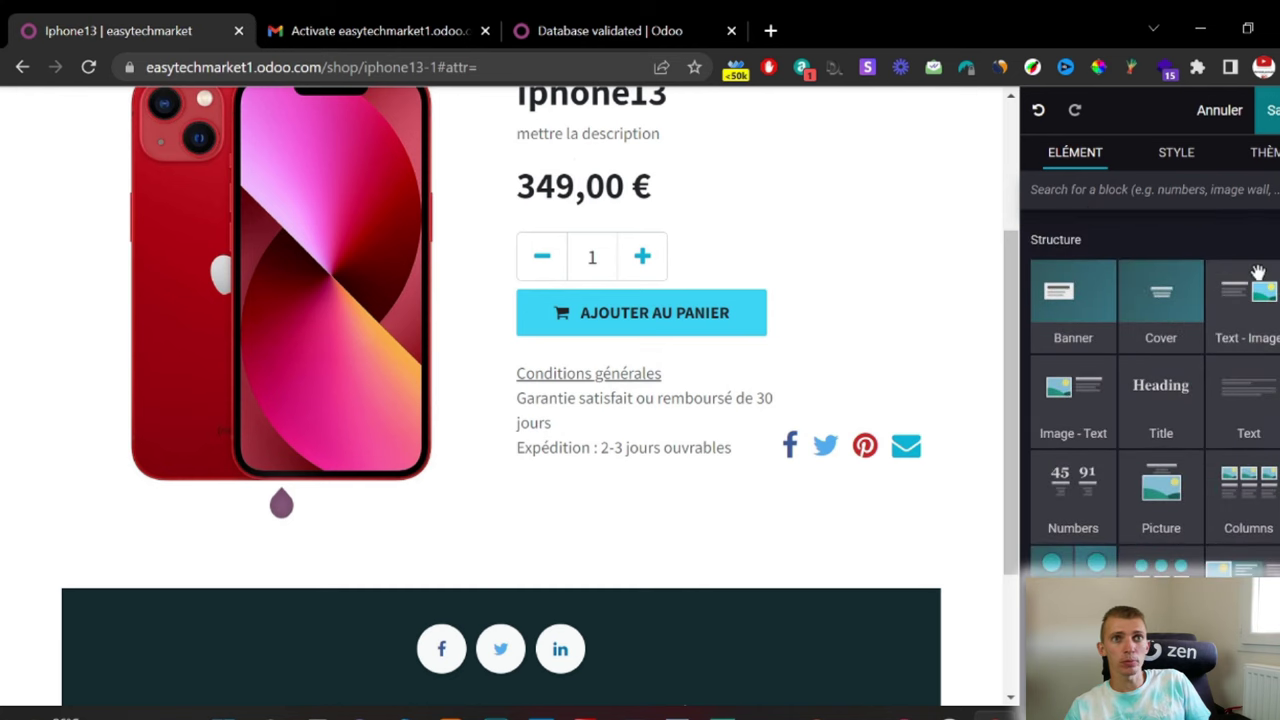
pyautogui.moveTo(1229, 313); pyautogui.dragTo(549, 434)
pyautogui.scroll(8, 549, 434)
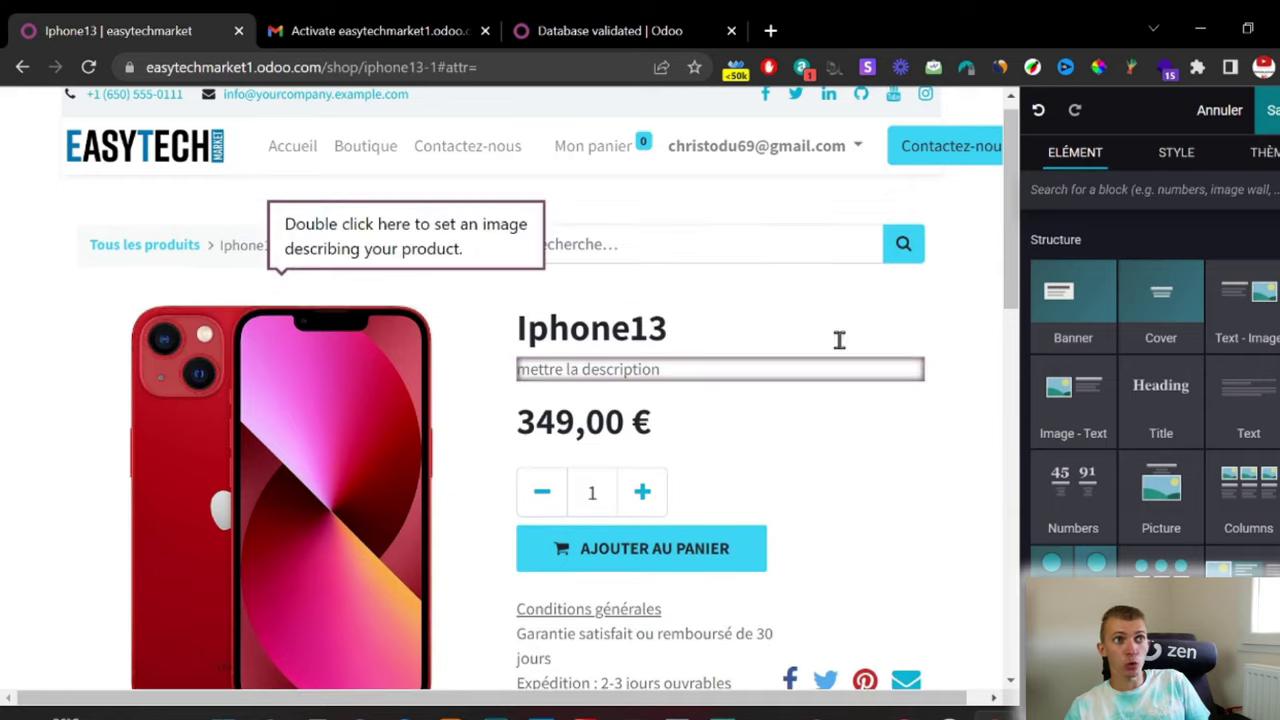
pyautogui.scroll(-1, 737, 466)
pyautogui.scroll(-6, 607, 451)
pyautogui.scroll(2, 550, 403)
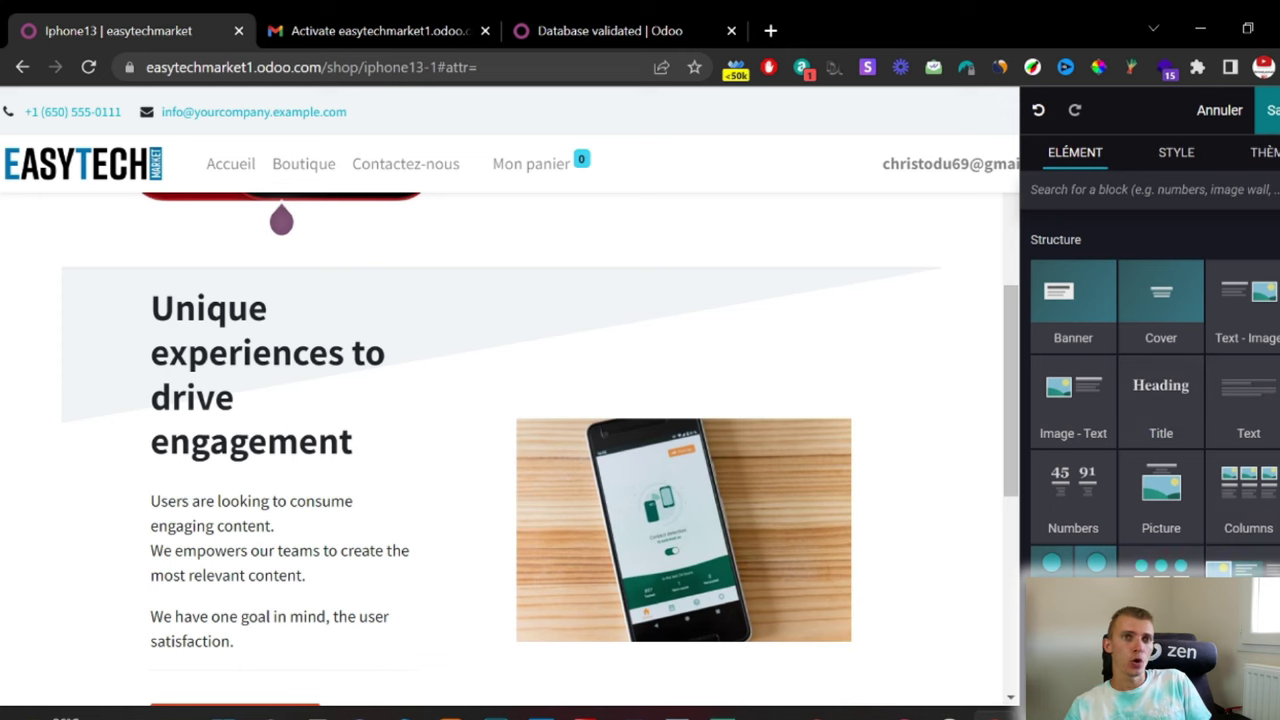
pyautogui.scroll(-2, 1150, 400)
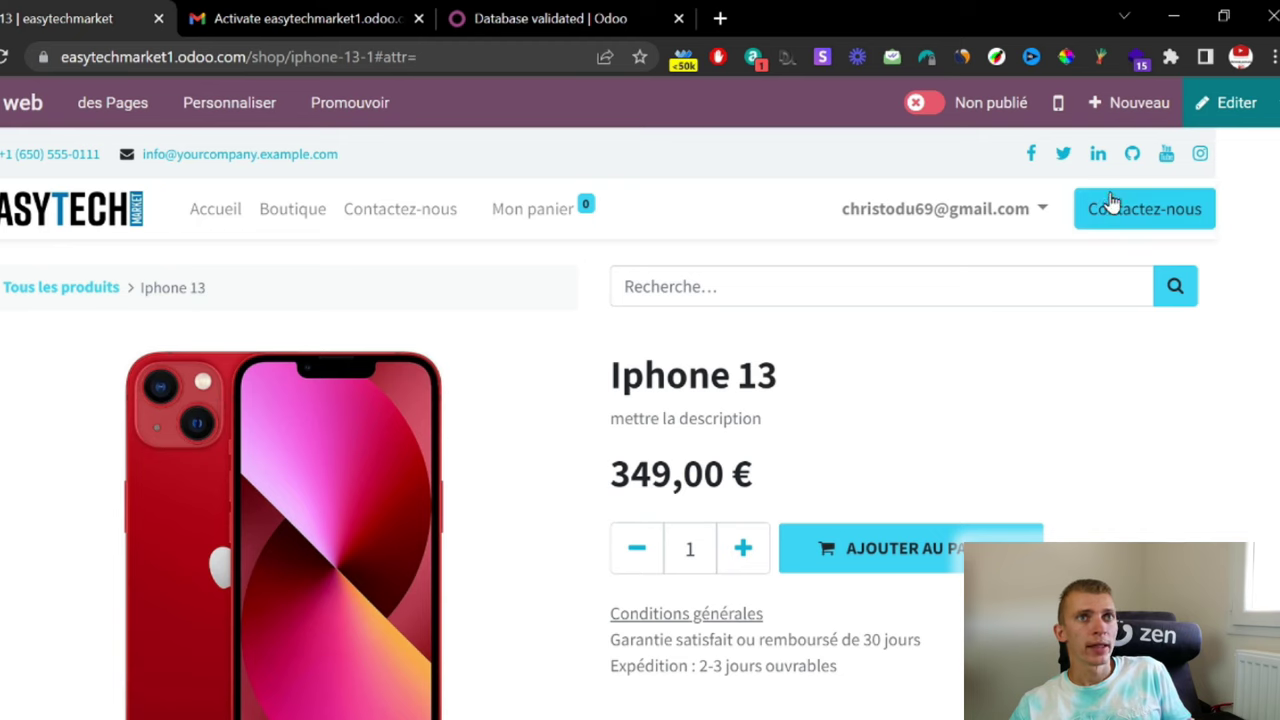
# Step: Publish the Iphone 13 product page on the website
pyautogui.click(920, 99)
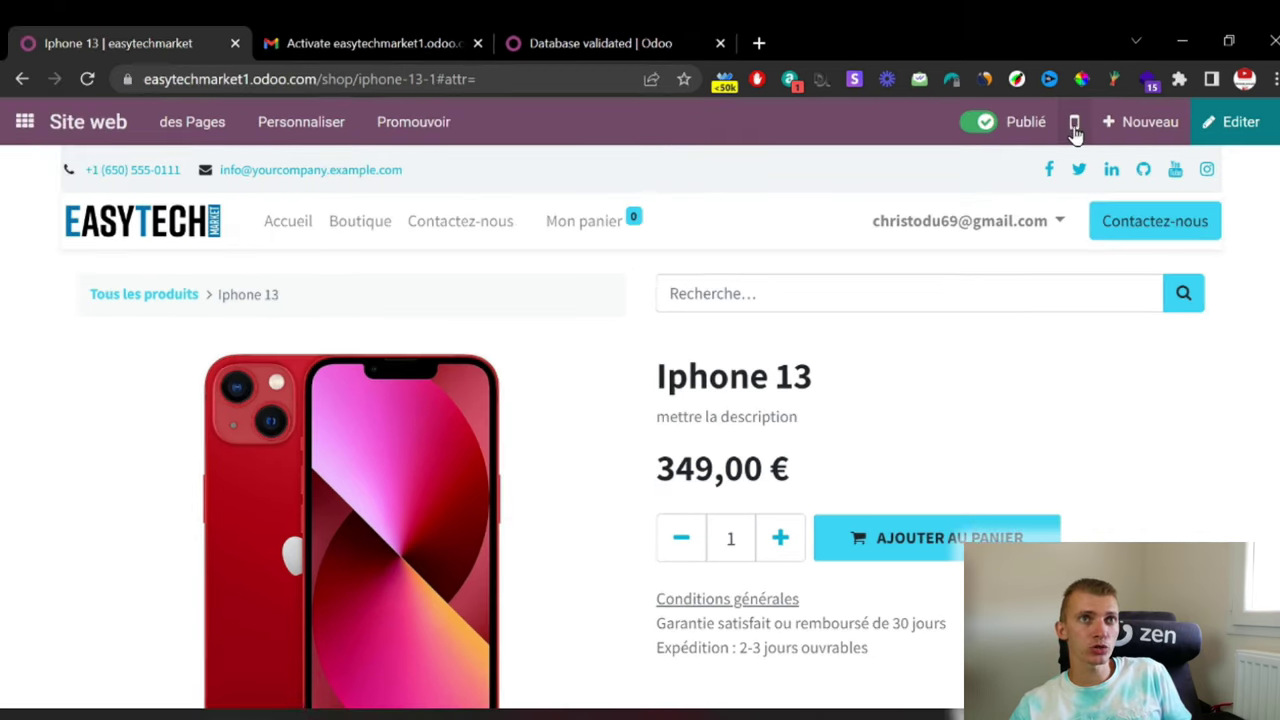
# Step: Examine the Iphone 13 product page's layout in the mobile preview, from the header to the general conditions, and close the preview
pyautogui.click(1074, 122)
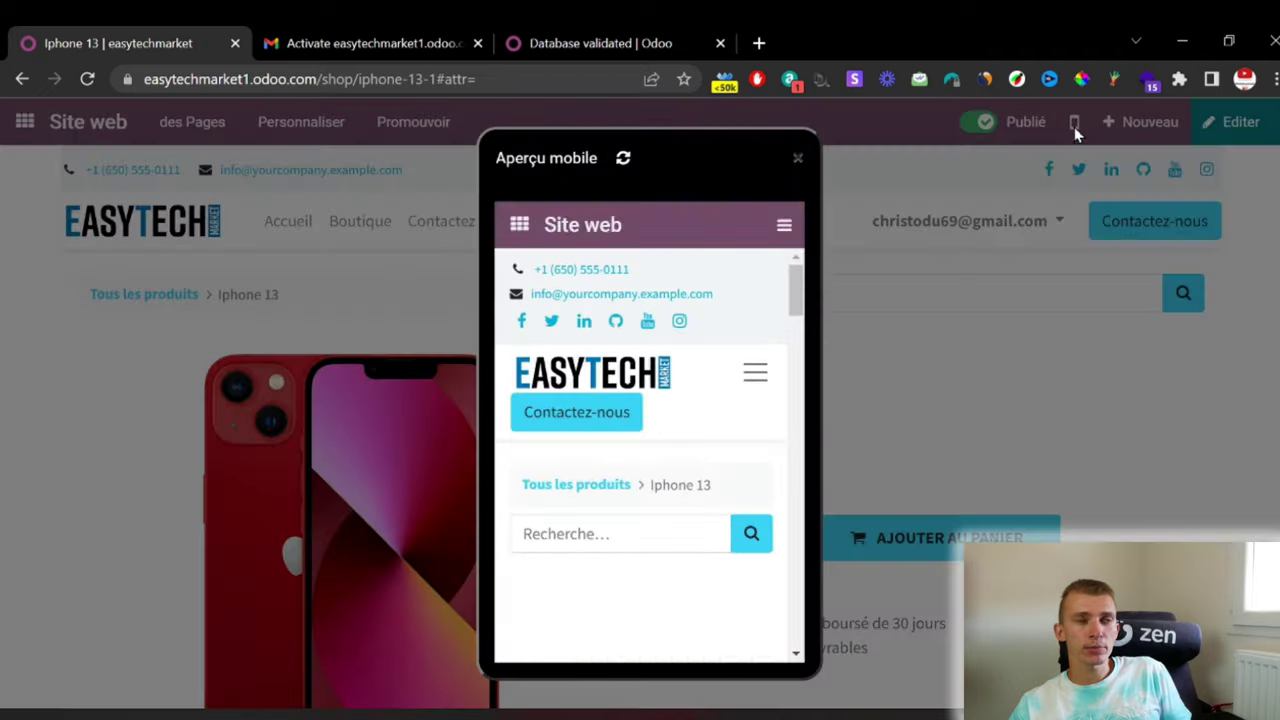
pyautogui.scroll(-1, 649, 404)
pyautogui.scroll(-1, 649, 402)
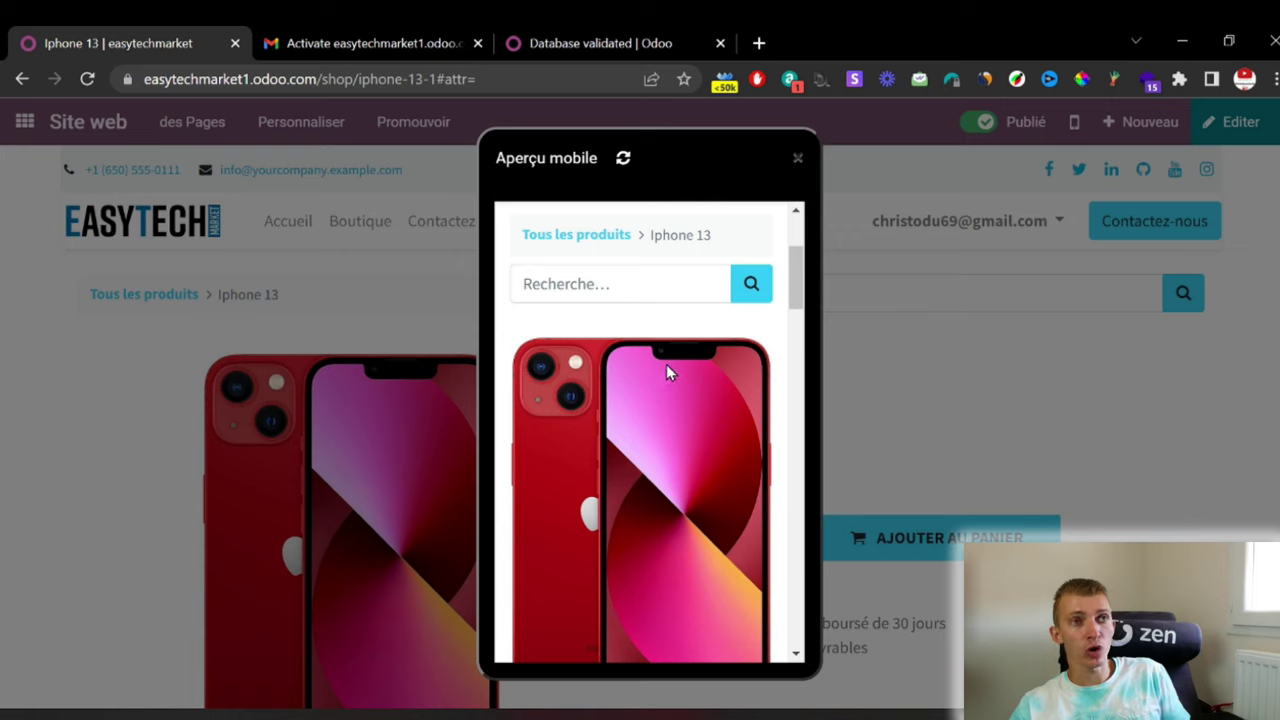
pyautogui.scroll(-2, 666, 364)
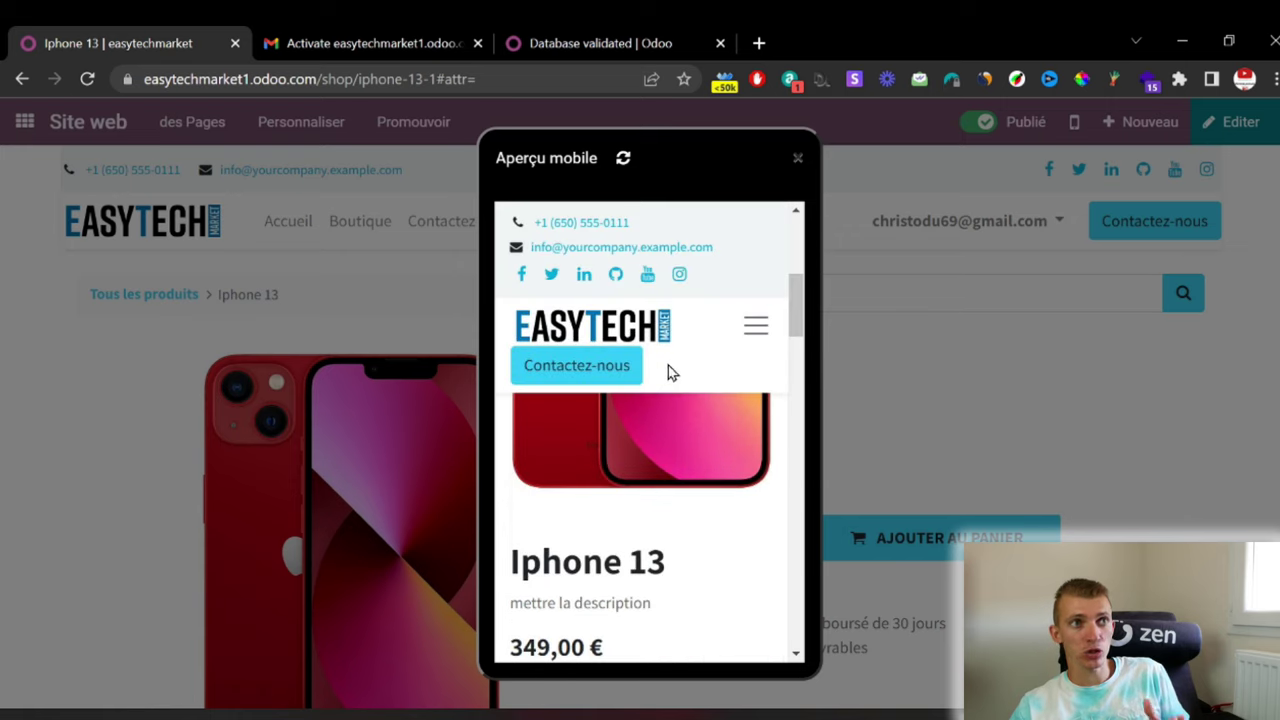
pyautogui.scroll(-3, 650, 500)
pyautogui.scroll(6, 620, 583)
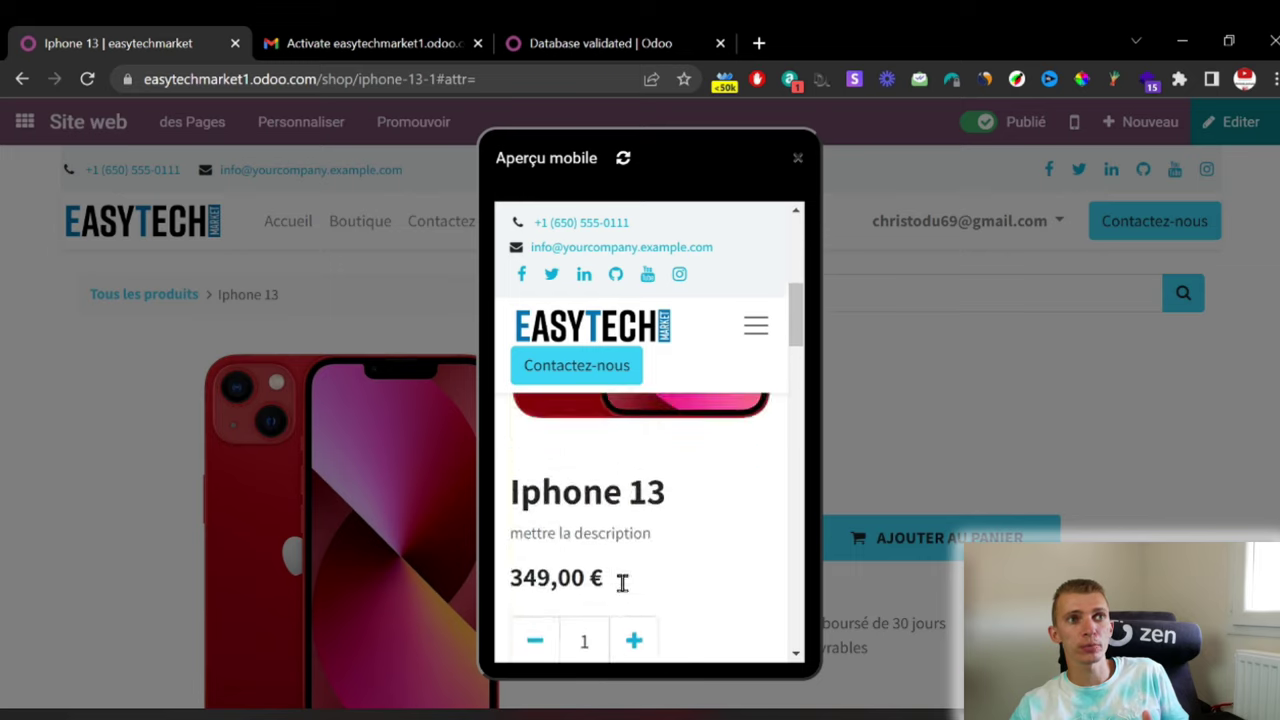
pyautogui.scroll(-3, 656, 402)
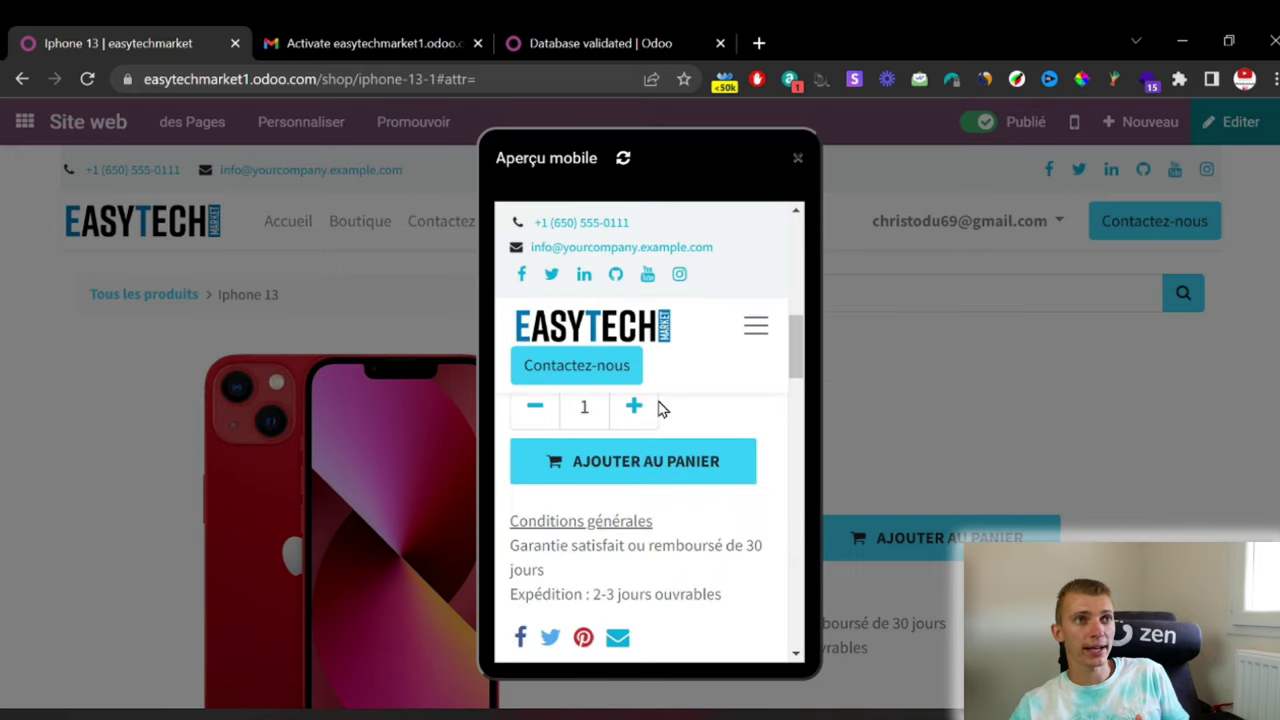
pyautogui.scroll(1, 632, 492)
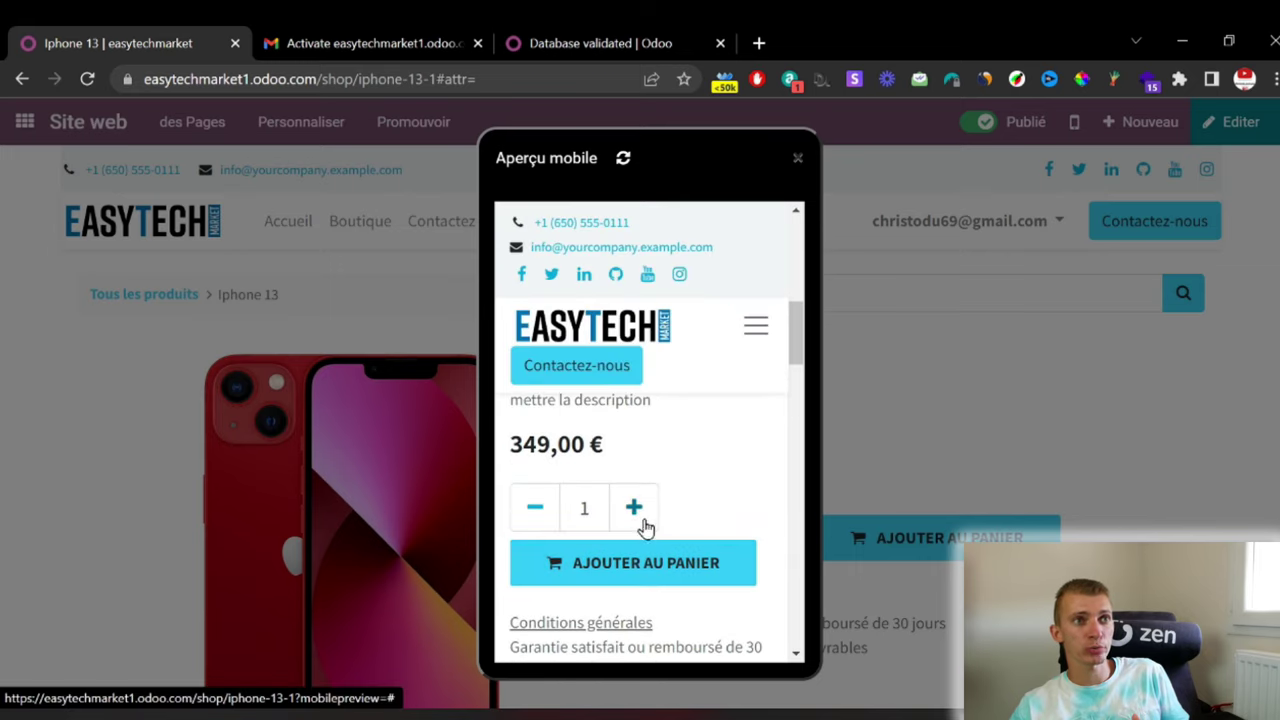
pyautogui.scroll(2, 590, 535)
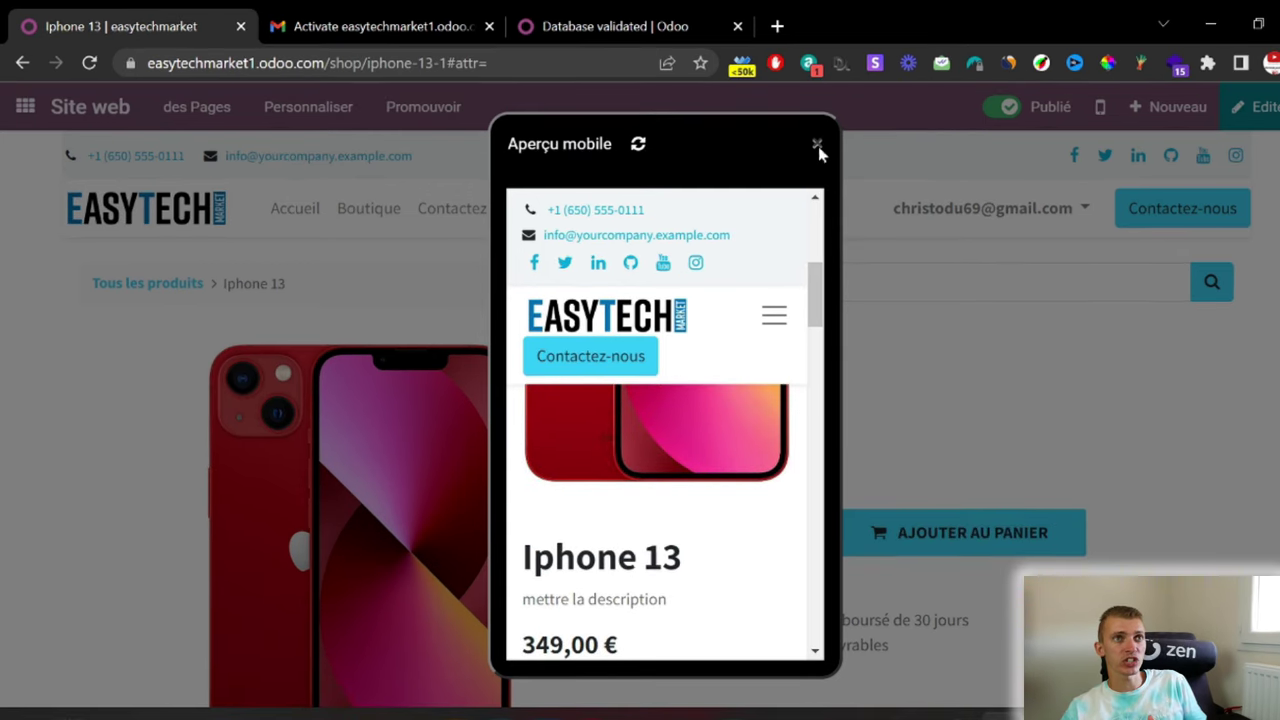
pyautogui.click(817, 146)
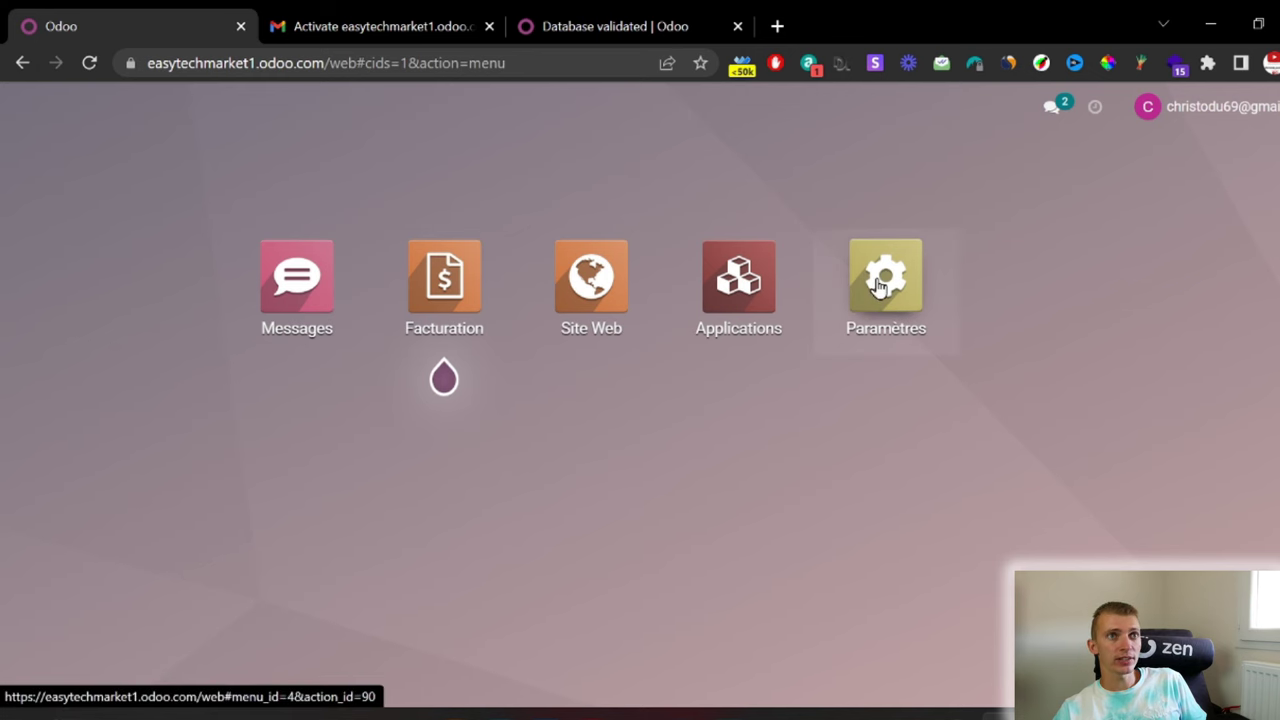
# Step: Open the Site Web section of the database settings
pyautogui.click(880, 285)
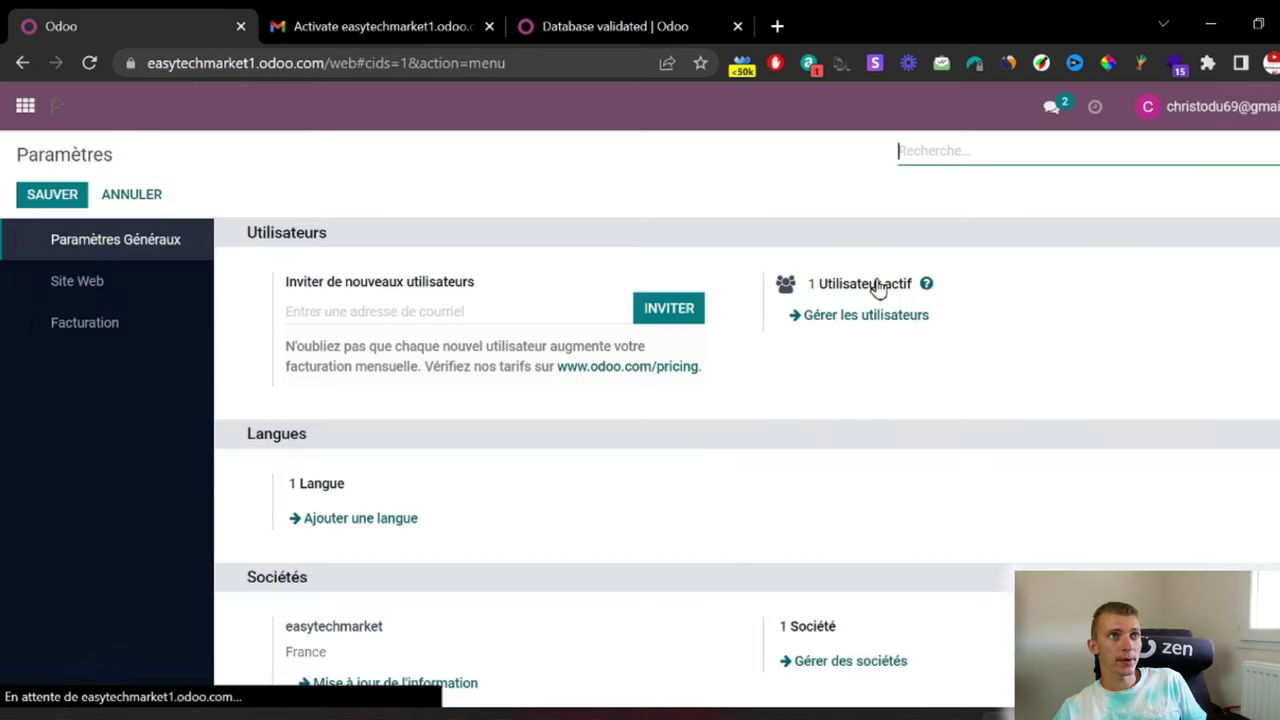
pyautogui.click(90, 282)
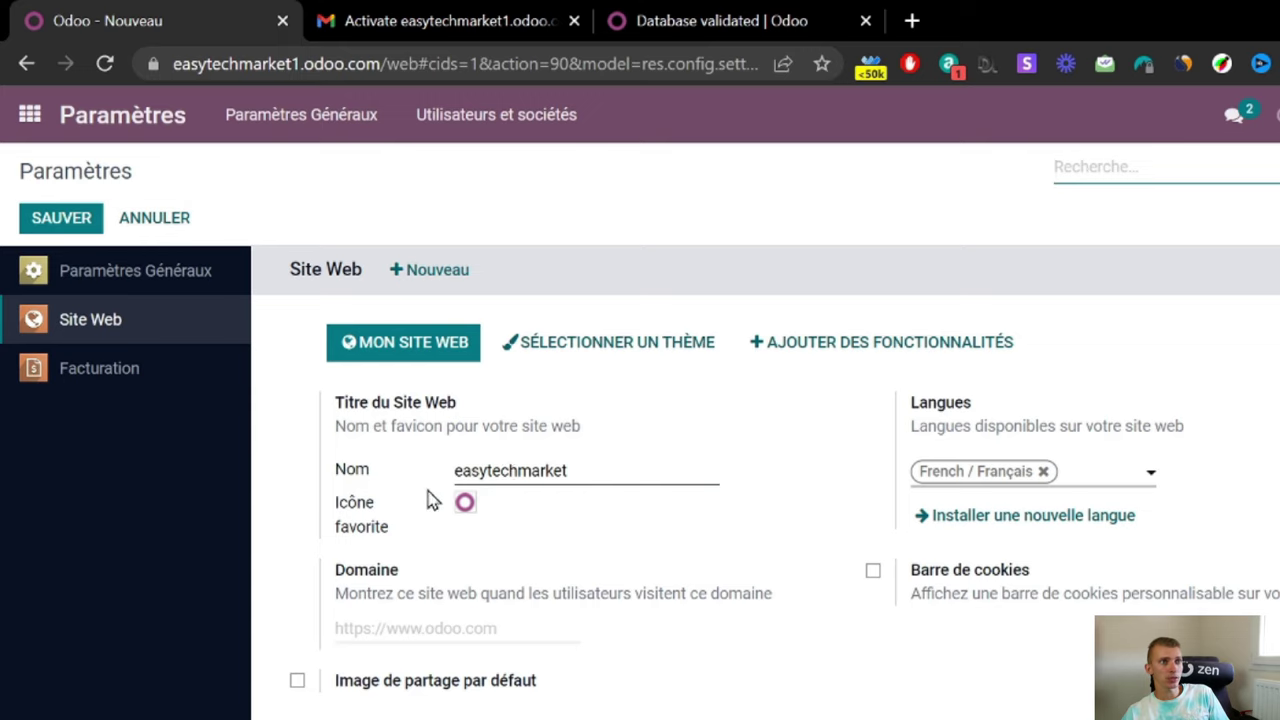
pyautogui.moveTo(466, 510)
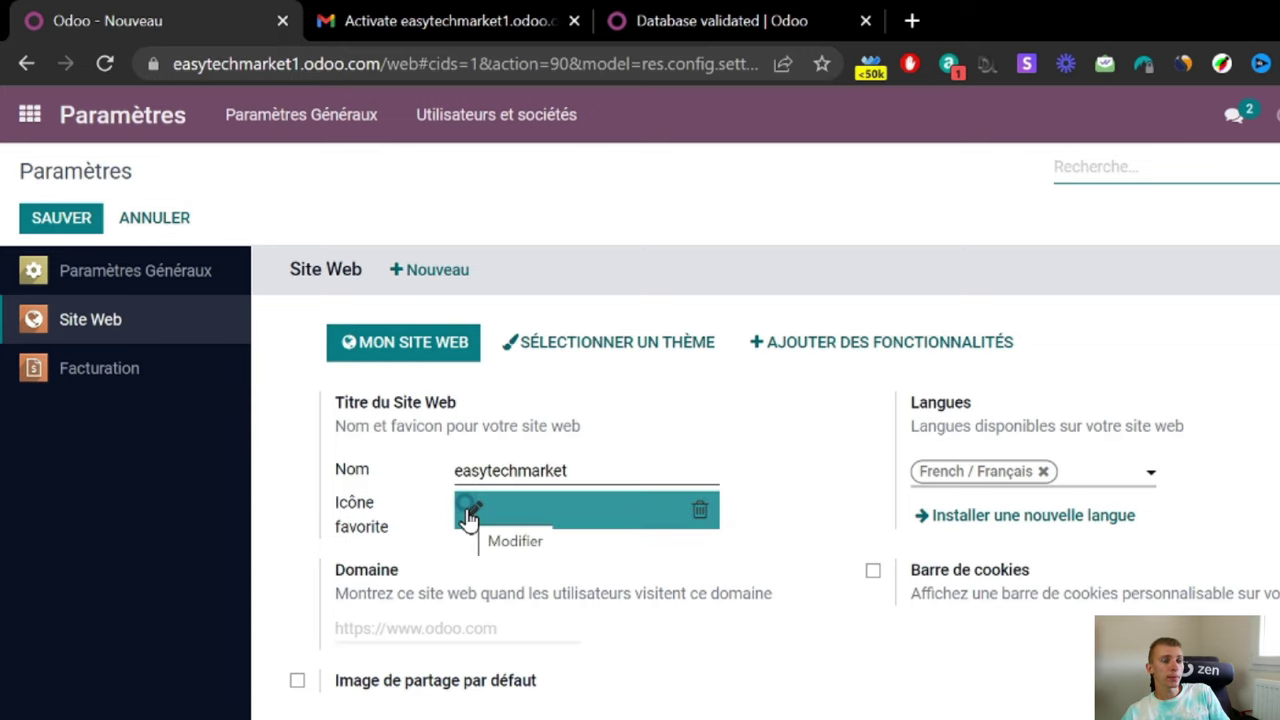
pyautogui.click(474, 513)
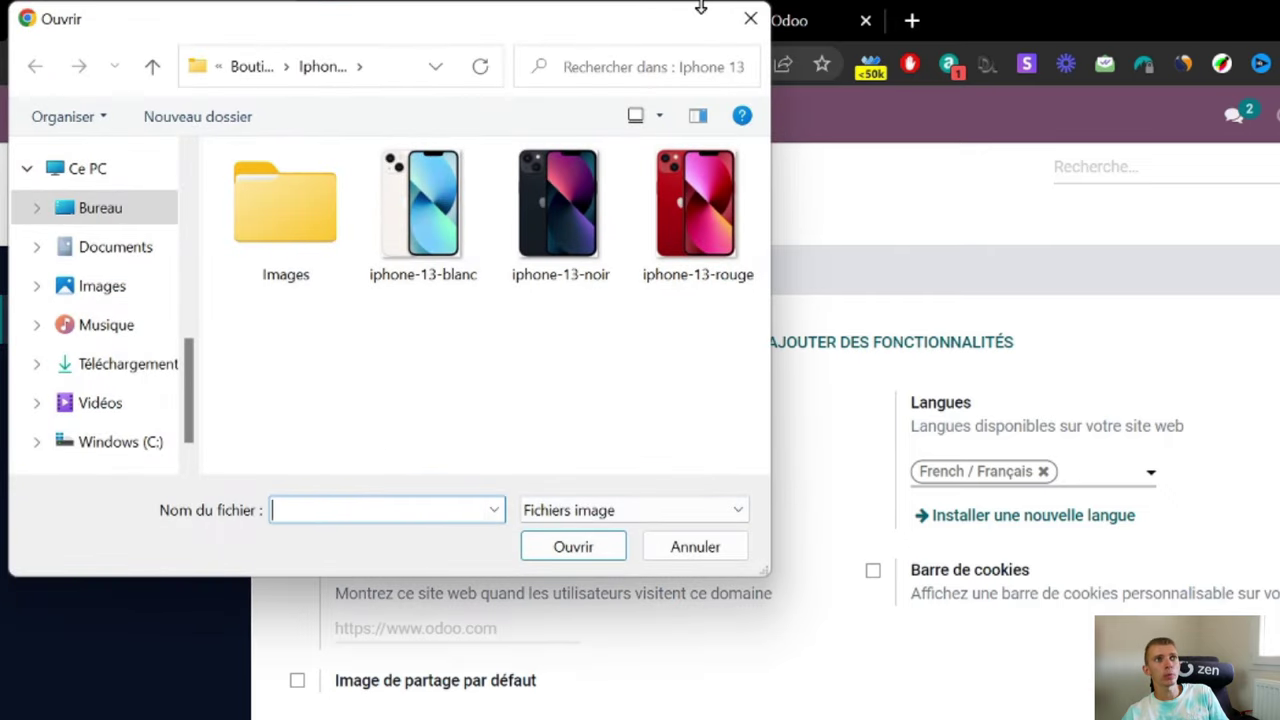
pyautogui.click(750, 19)
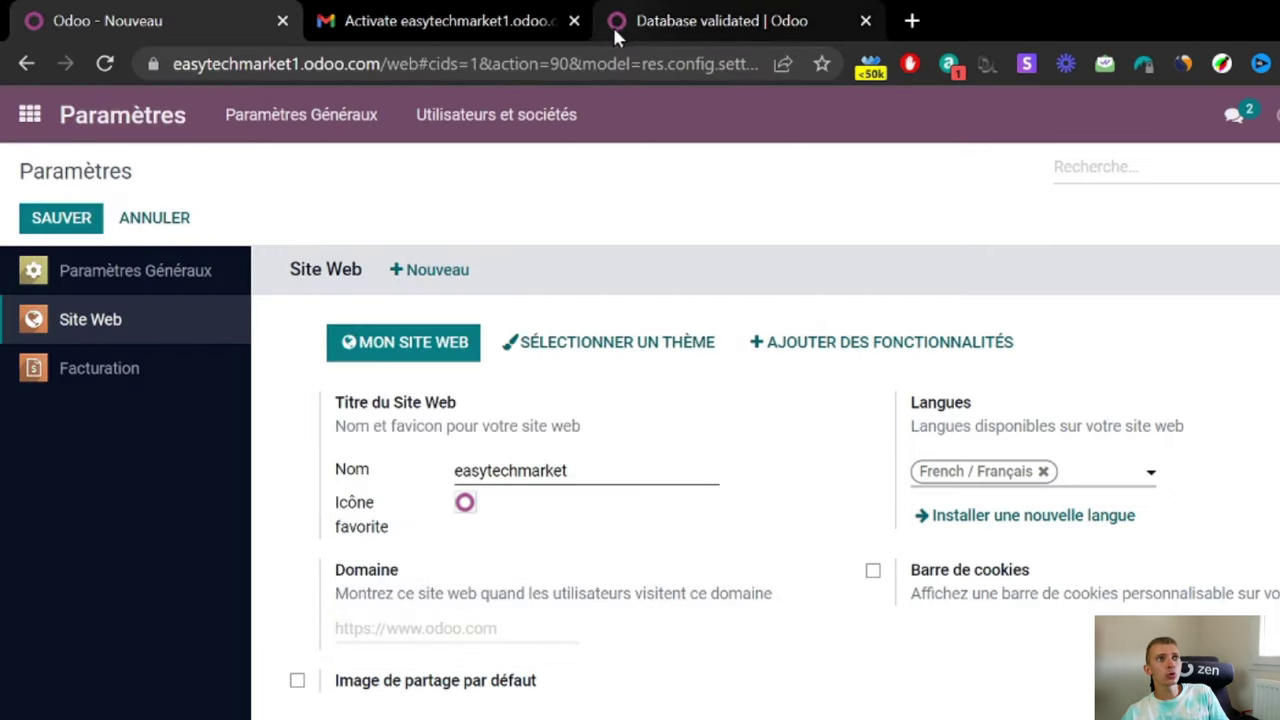
pyautogui.moveTo(616, 23)
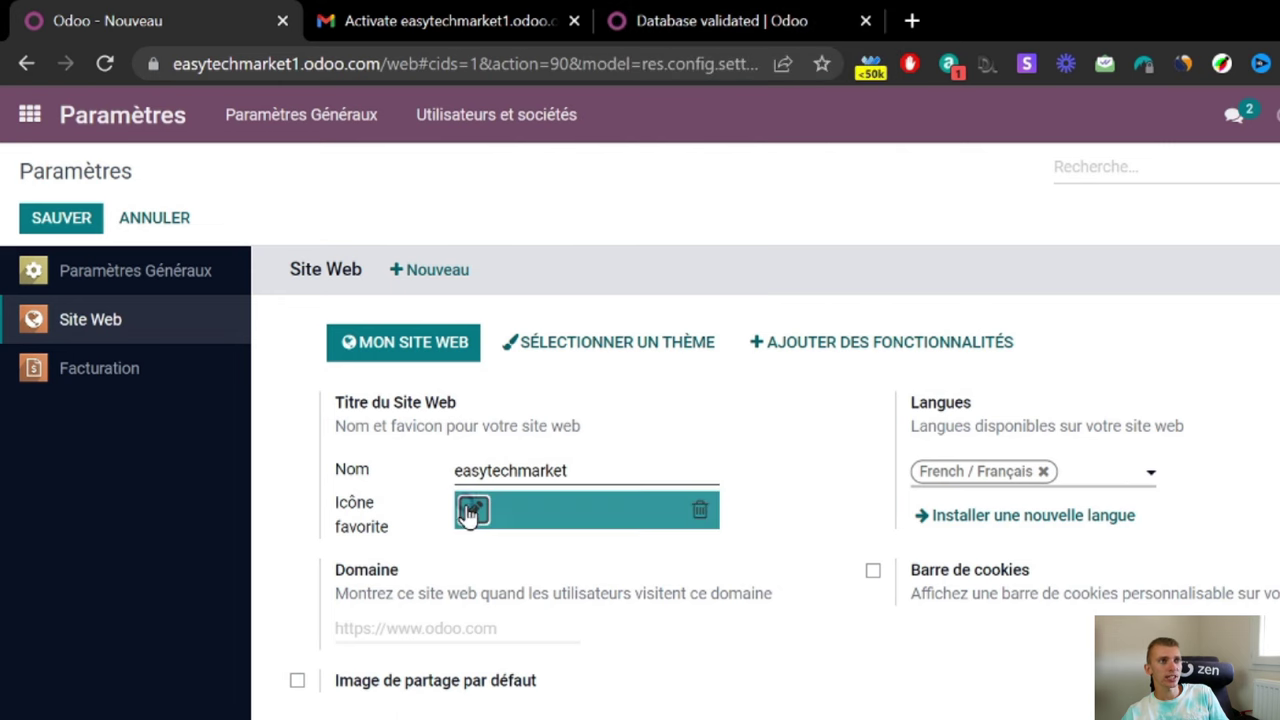
# Step: Replace the website's favicon with the shopping-basket image from the Flavicon folder and save the settings
pyautogui.click(476, 512)
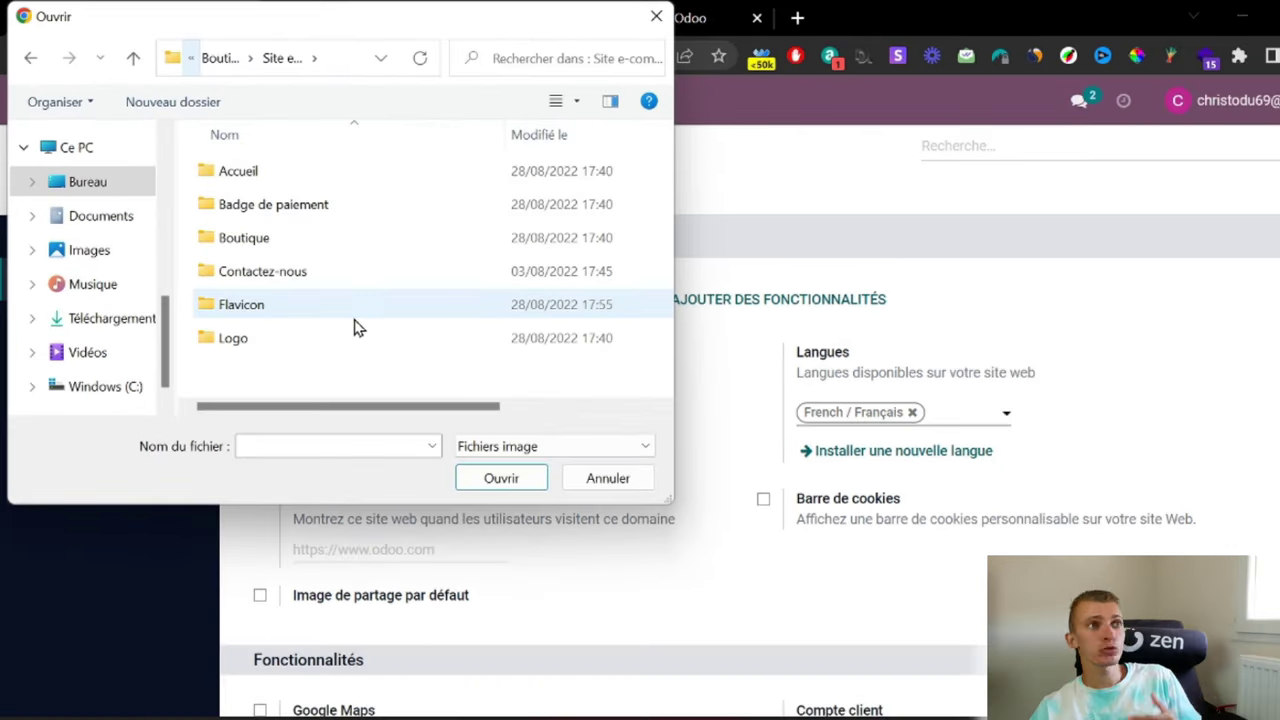
pyautogui.doubleClick(355, 320)
pyautogui.doubleClick(278, 183)
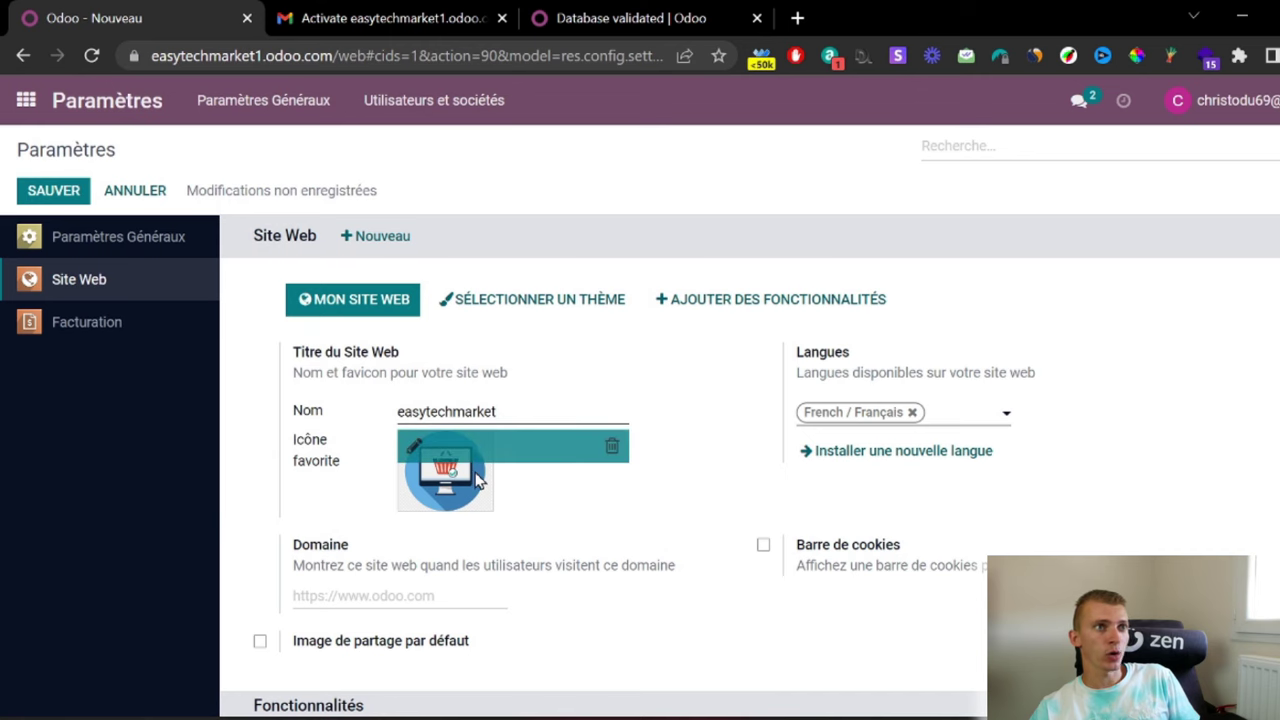
pyautogui.click(35, 193)
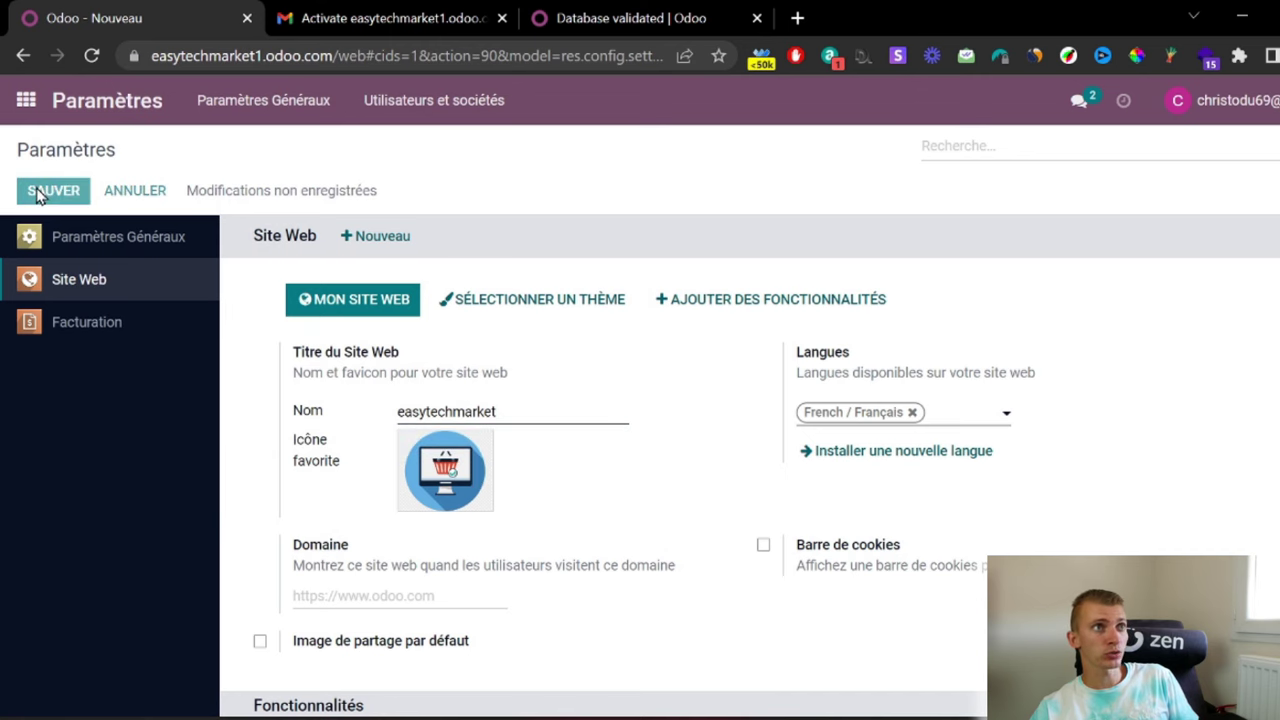
# Step: Set the customer account option (Compte client) to Inscription gratuite
pyautogui.scroll(-3, 633, 478)
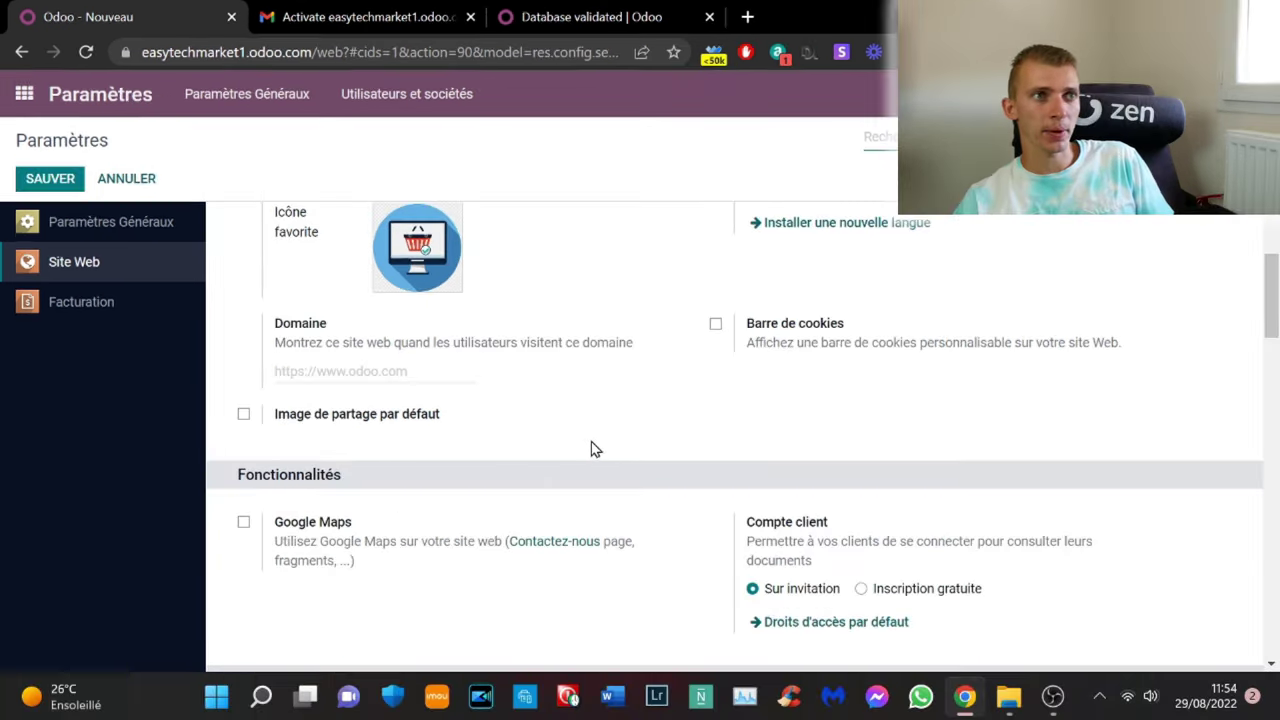
pyautogui.scroll(-1, 591, 449)
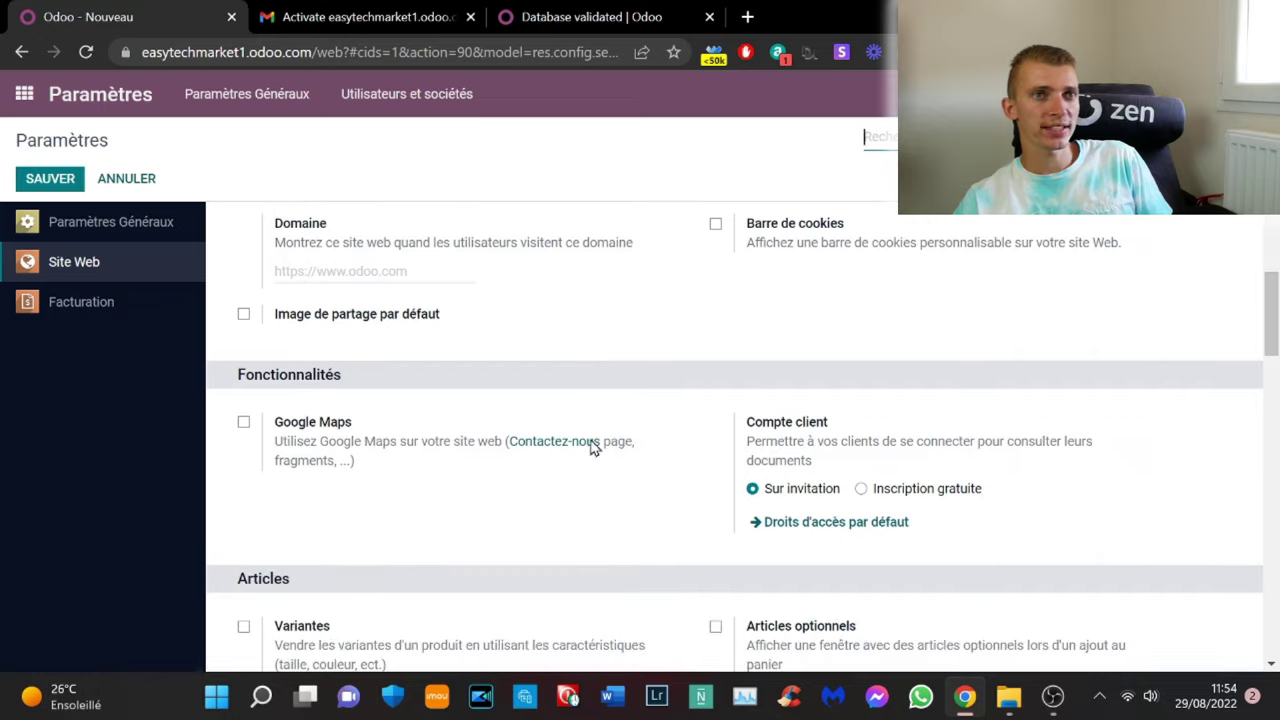
pyautogui.scroll(1, 591, 449)
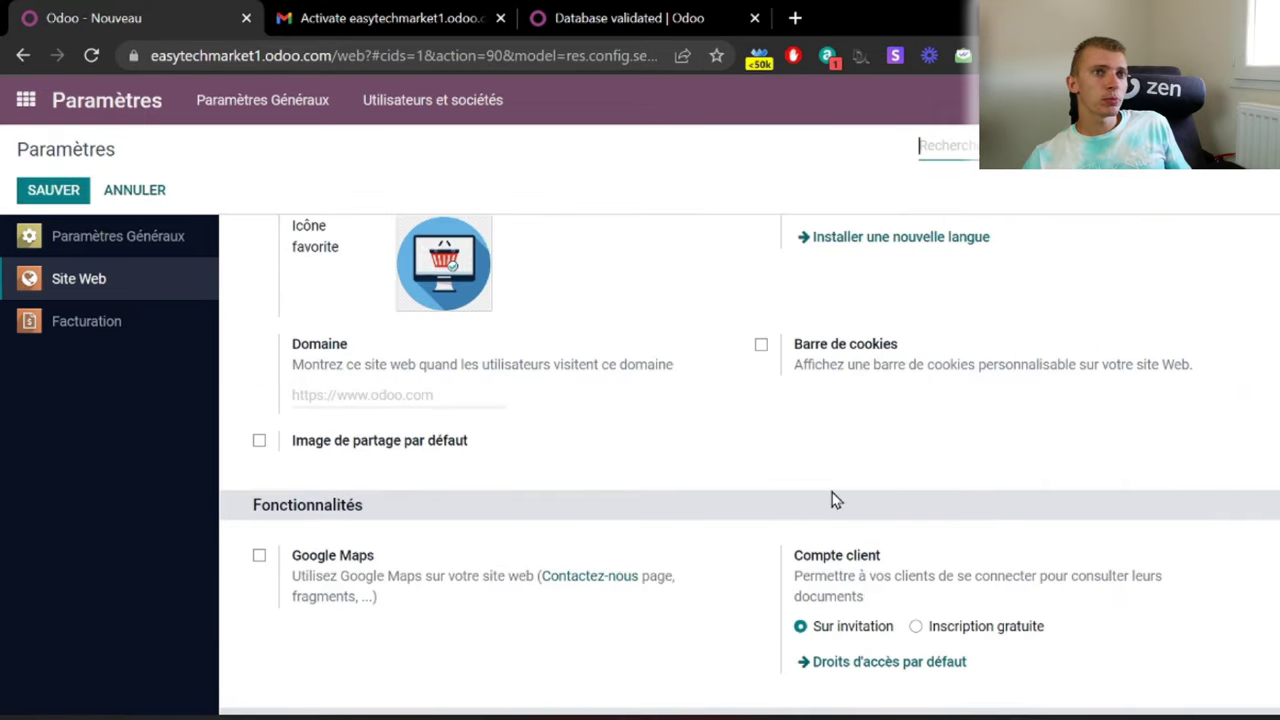
pyautogui.scroll(-1, 836, 500)
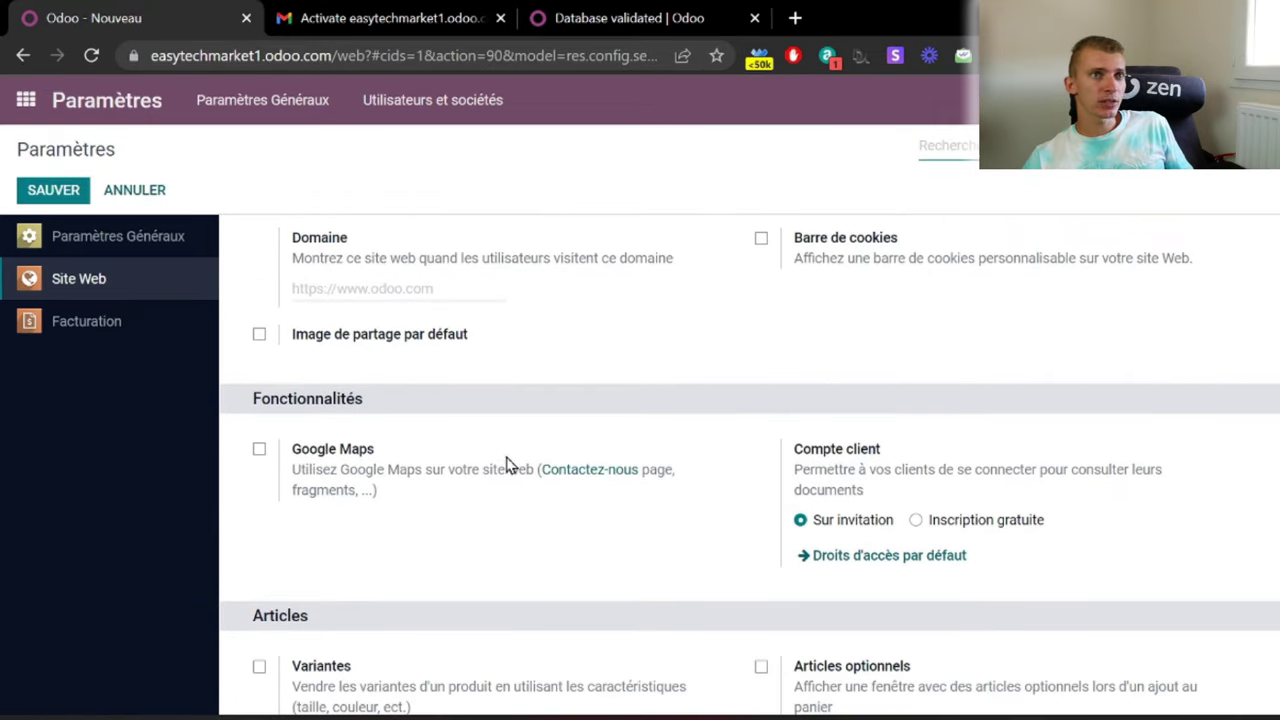
pyautogui.click(955, 528)
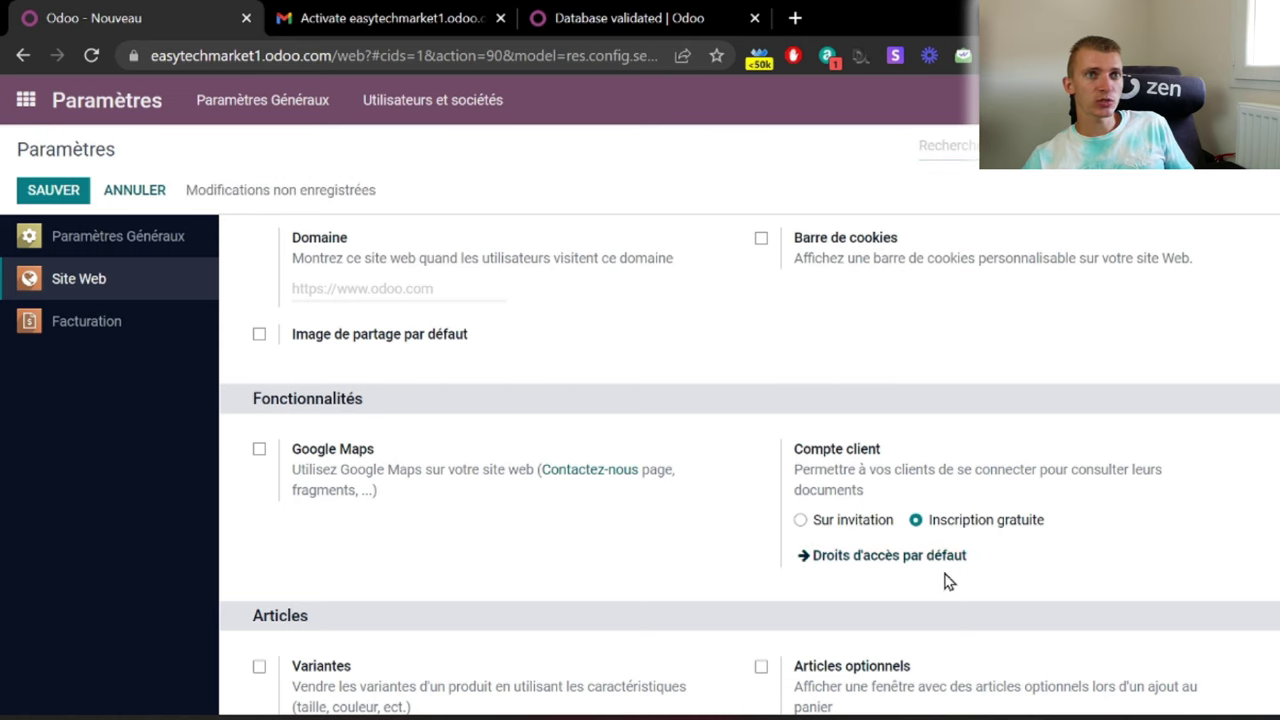
# Step: Enable Variantes and Articles optionnels for the shop's articles
pyautogui.scroll(-1, 946, 580)
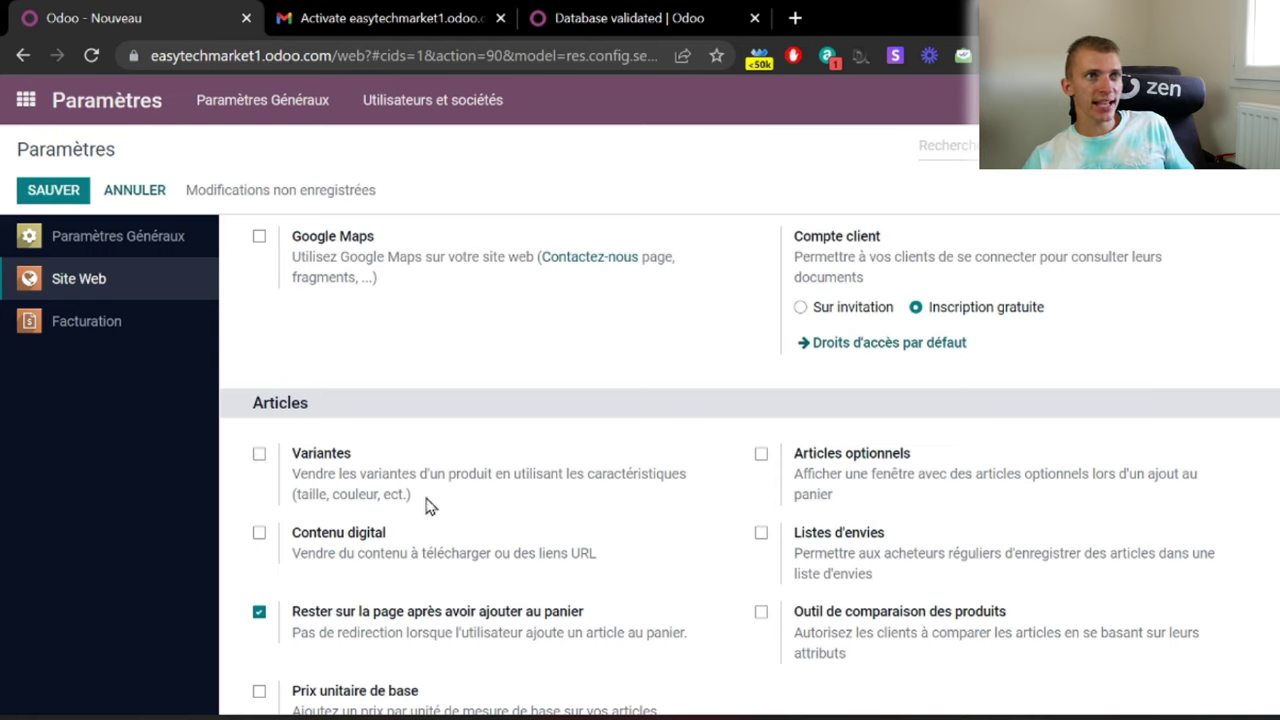
pyautogui.click(260, 456)
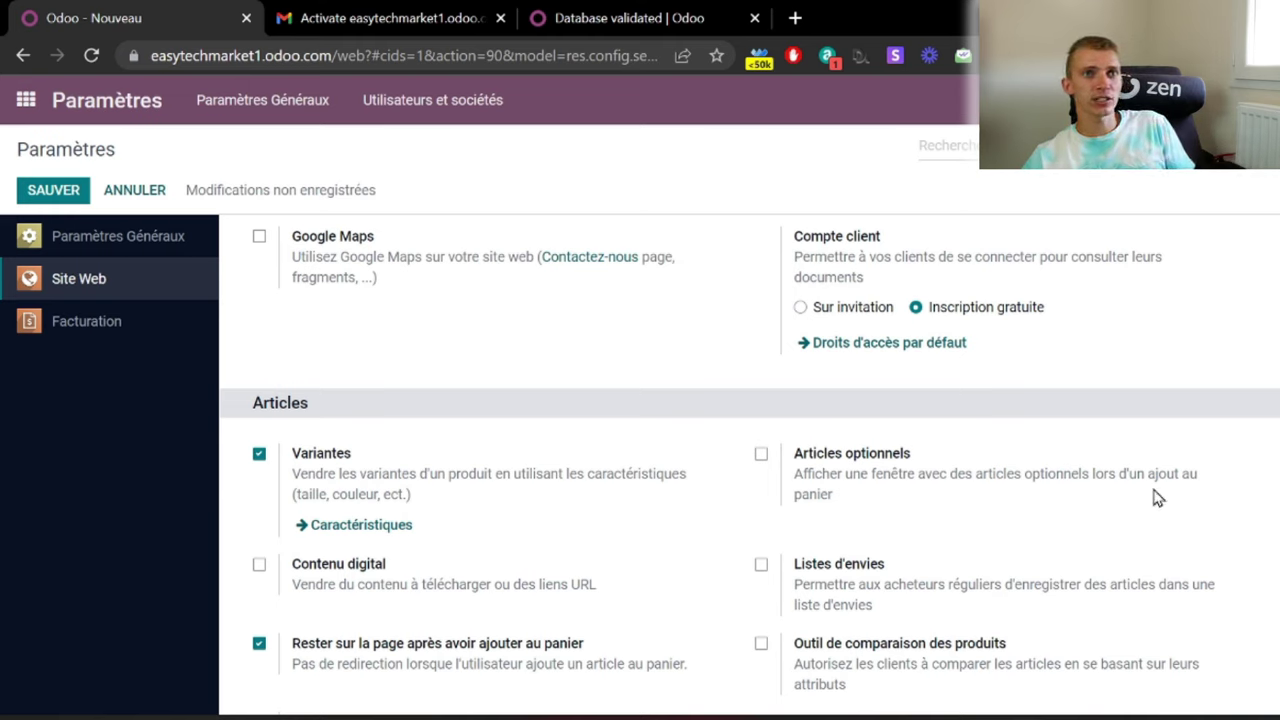
pyautogui.click(761, 455)
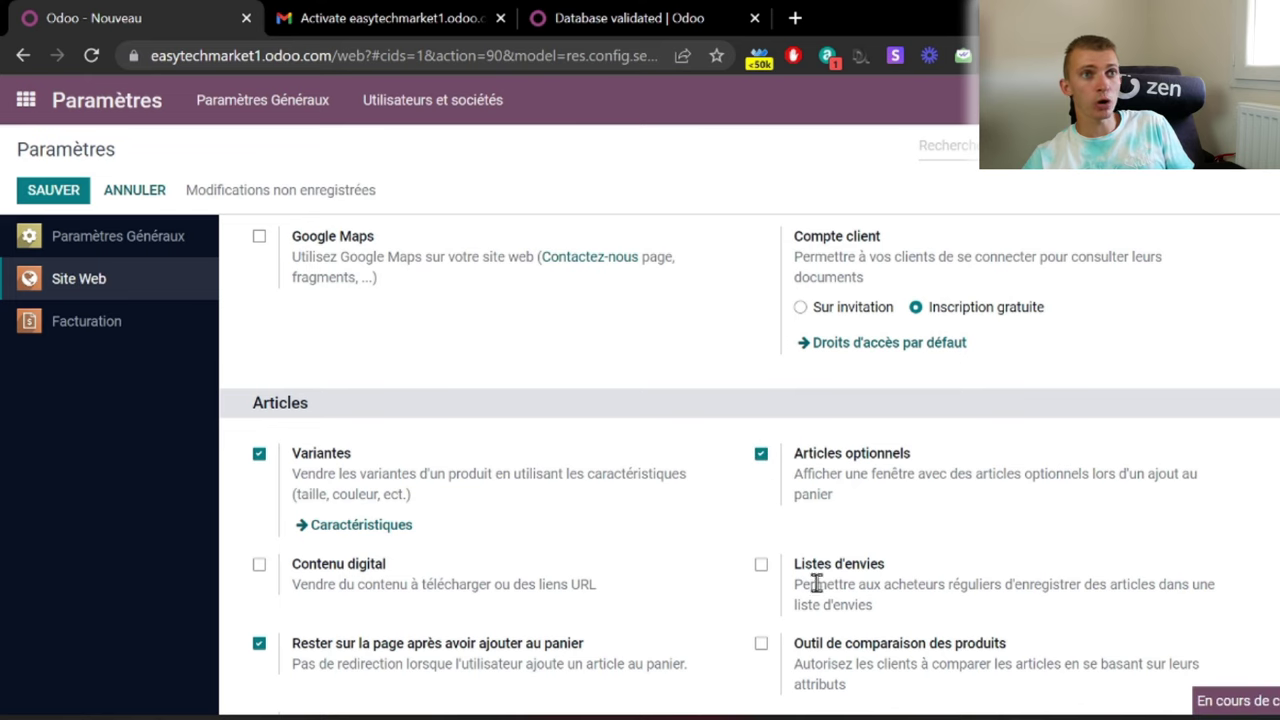
# Step: Set the article prices in the web catalogue to display as Taxe Inclue
pyautogui.scroll(-1, 822, 582)
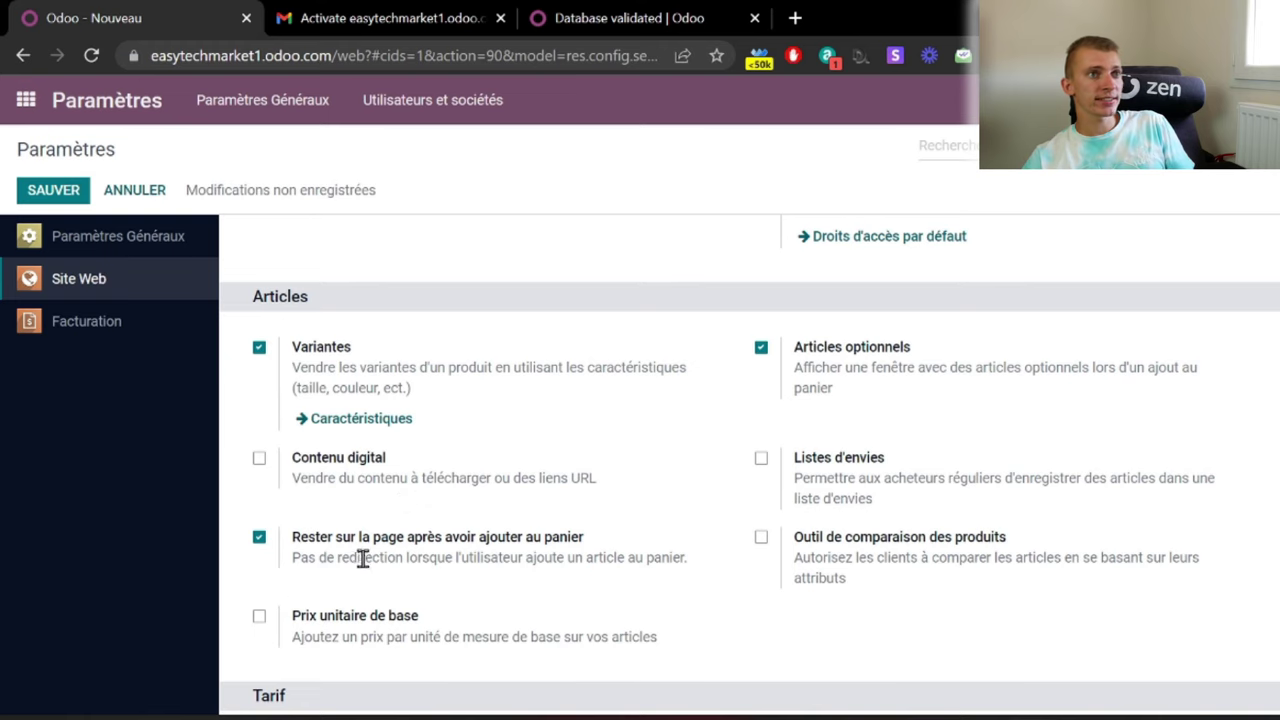
pyautogui.scroll(-2, 570, 570)
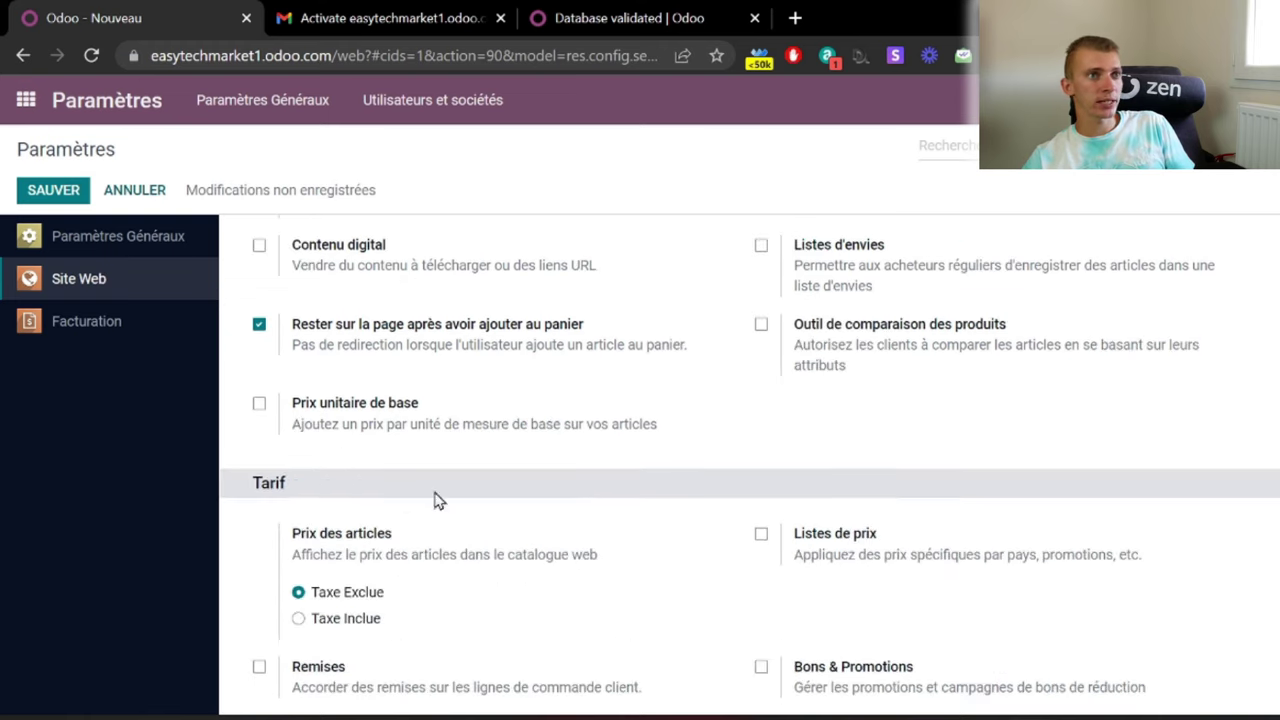
pyautogui.scroll(-1, 634, 540)
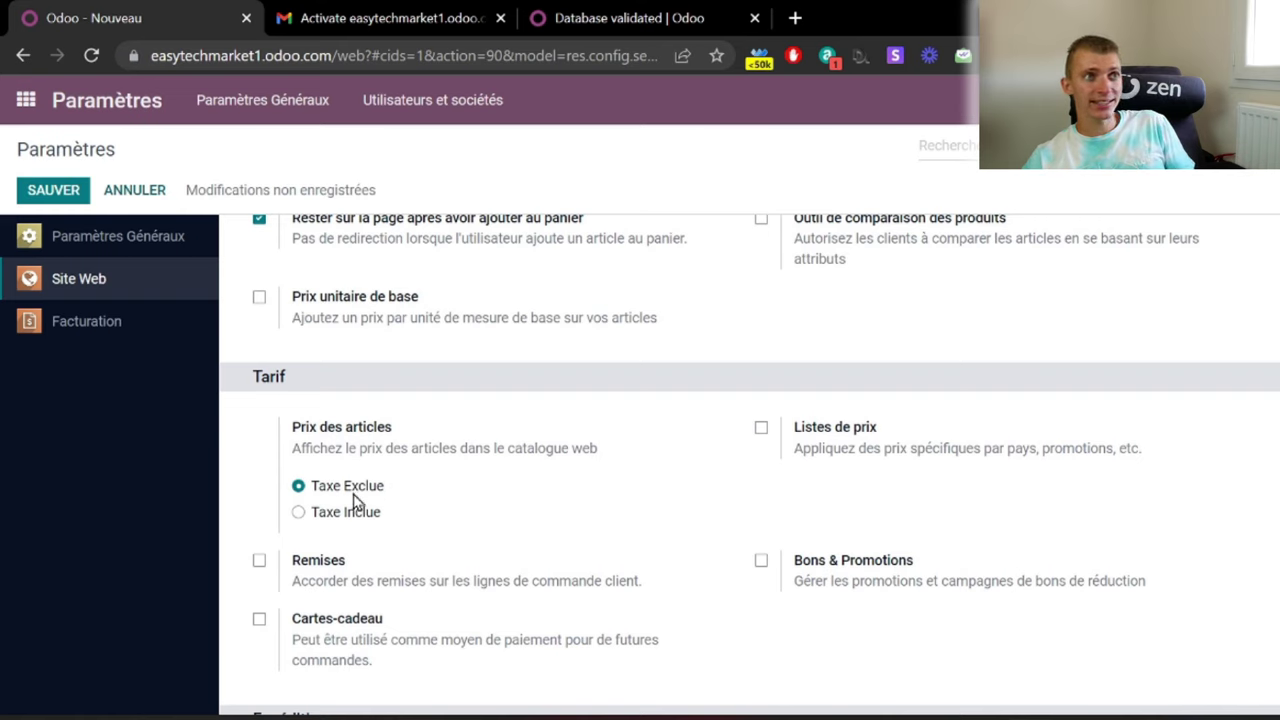
pyautogui.click(322, 522)
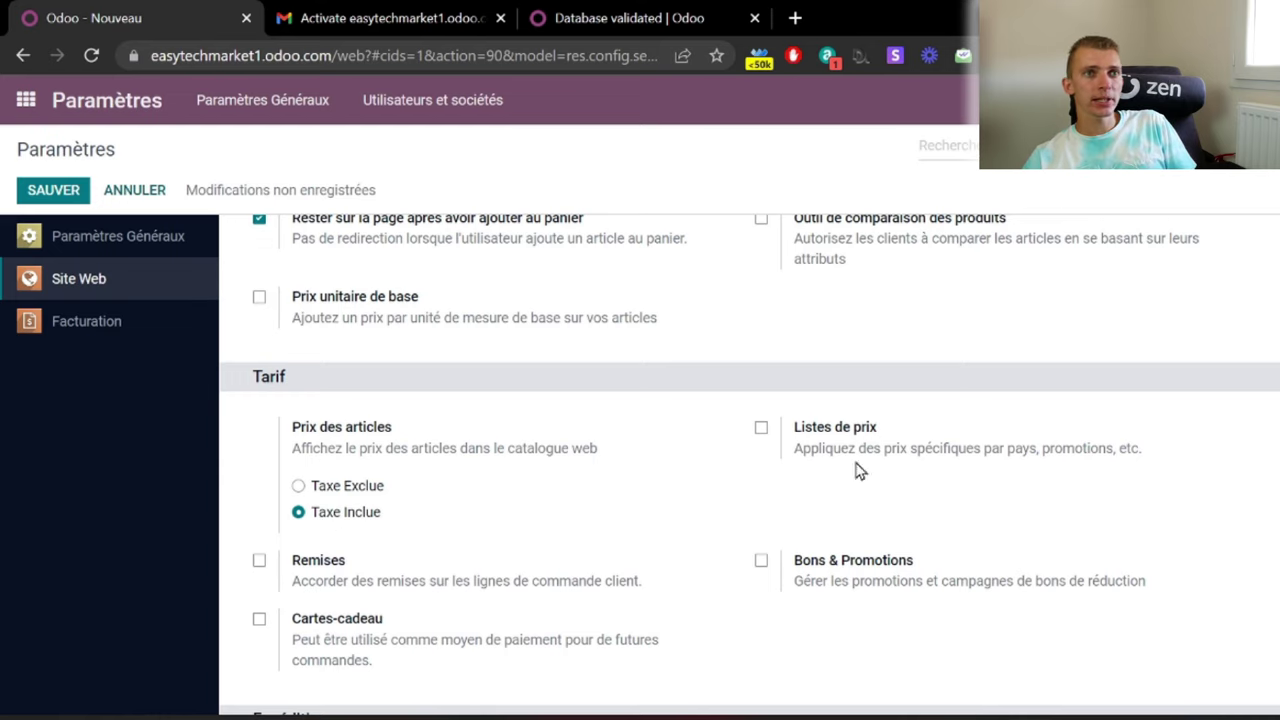
# Step: Enable Bons & Promotions and Remises in the pricing settings
pyautogui.scroll(-1, 877, 582)
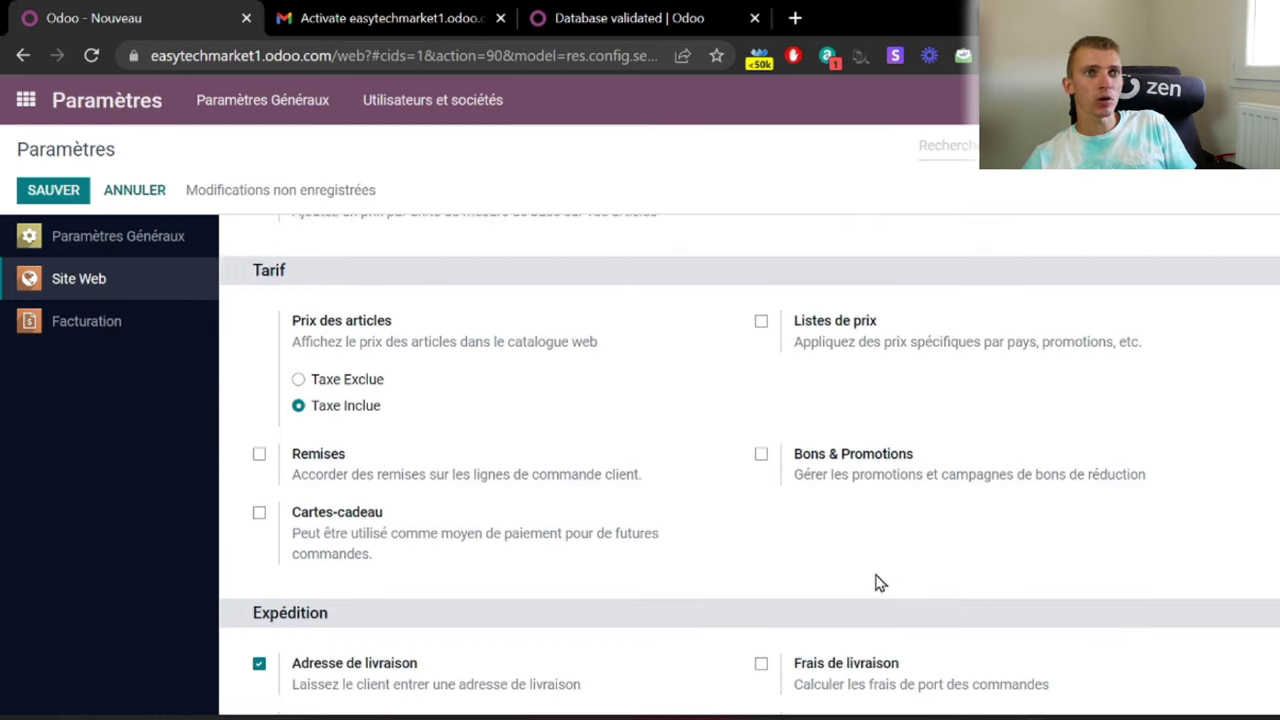
pyautogui.click(761, 455)
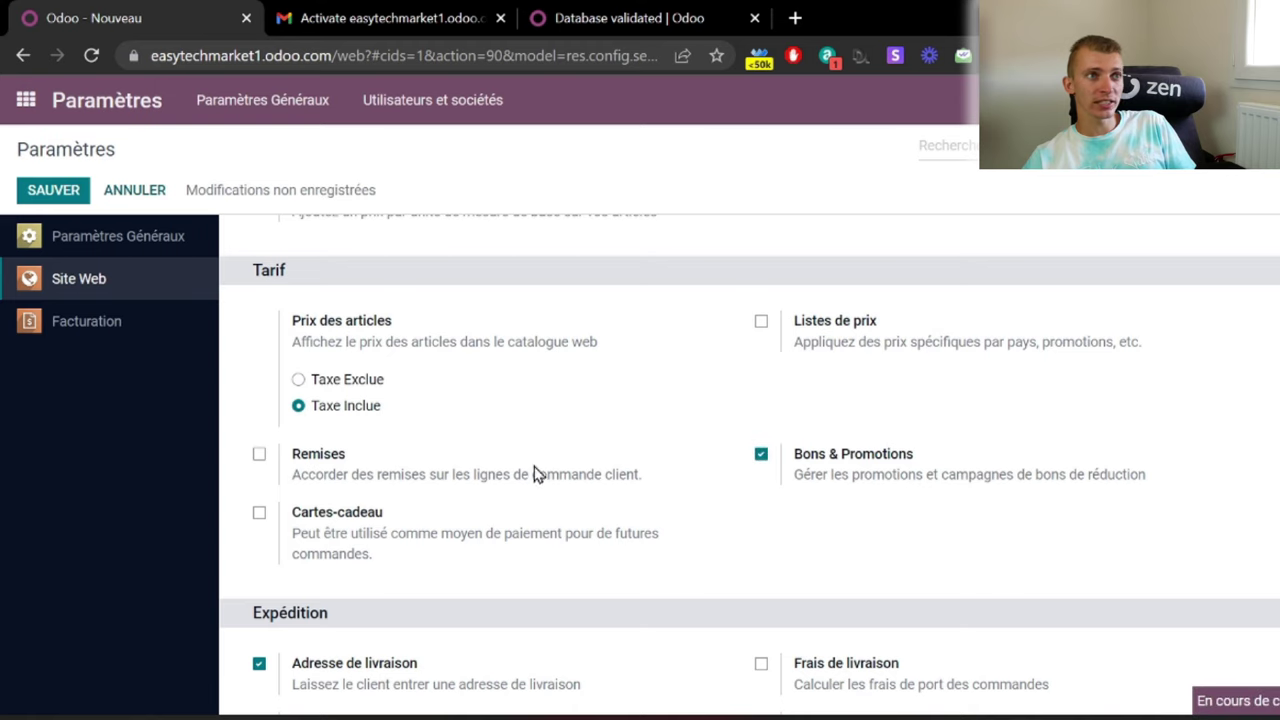
pyautogui.click(259, 457)
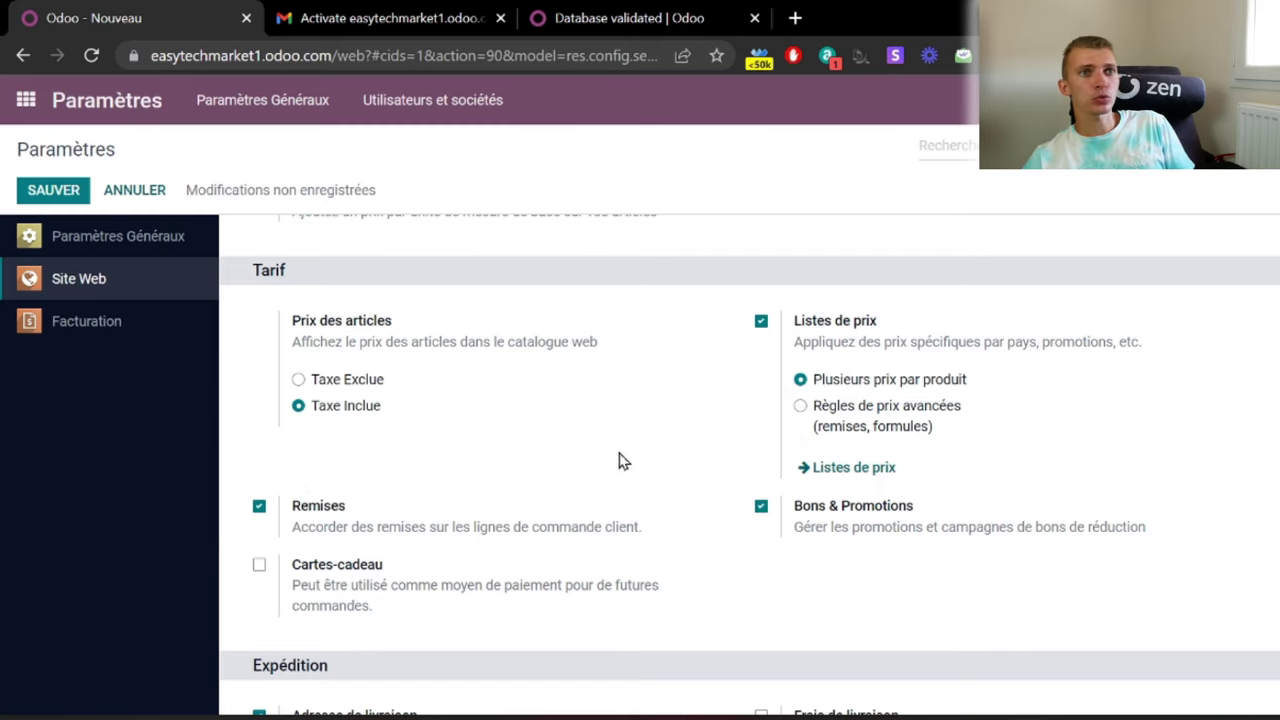
# Step: Enable Facture automatique so an invoice is generated once online payment is confirmed
pyautogui.scroll(-1, 530, 462)
pyautogui.scroll(-1, 470, 461)
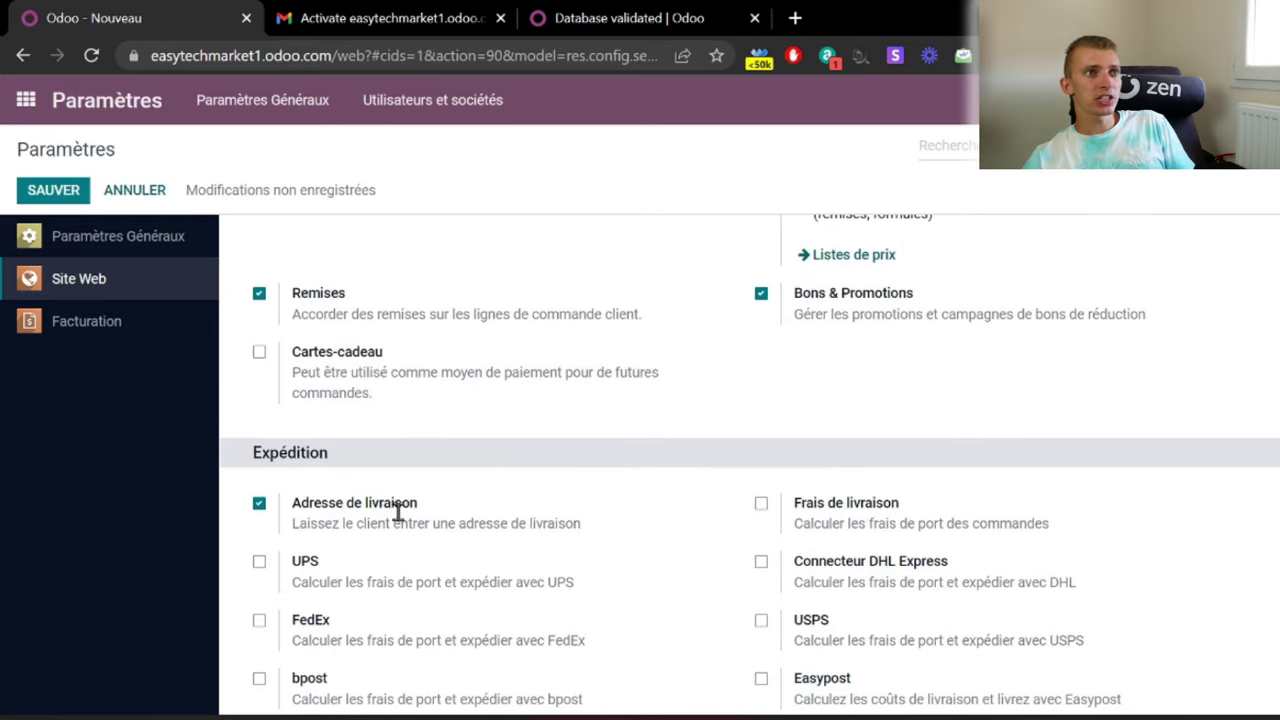
pyautogui.scroll(-2, 676, 471)
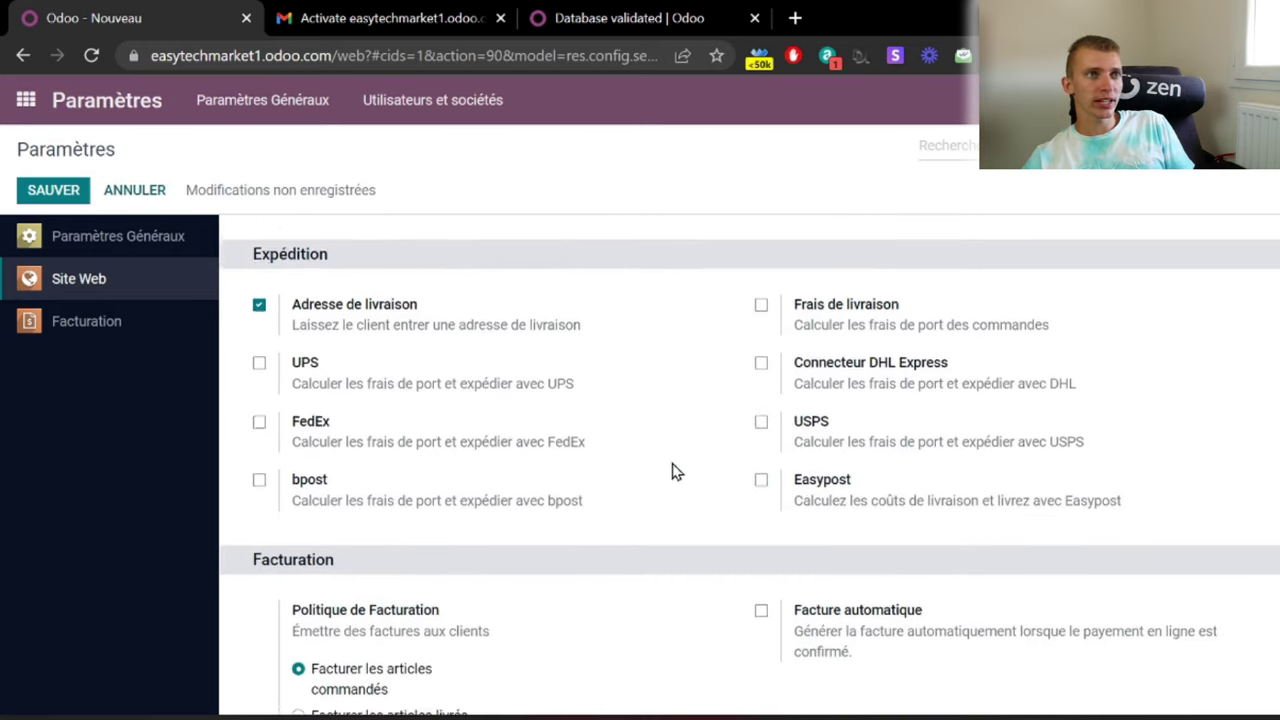
pyautogui.scroll(-1, 676, 471)
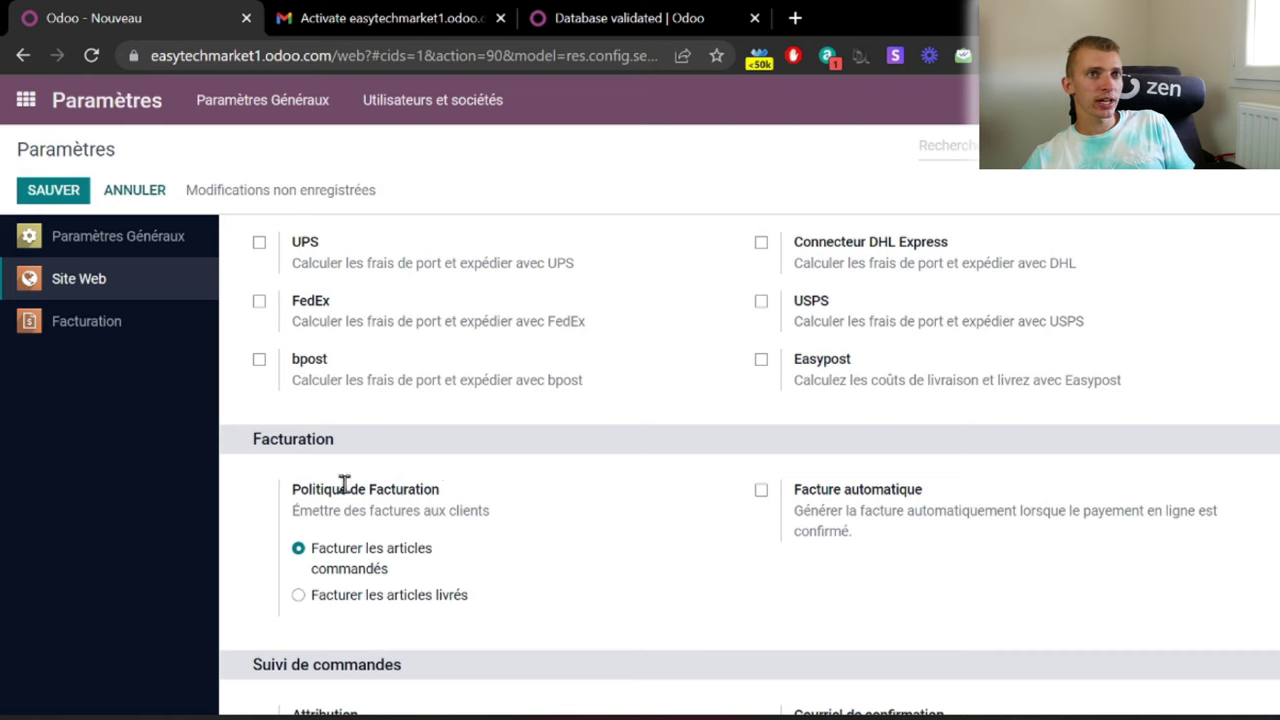
pyautogui.click(761, 490)
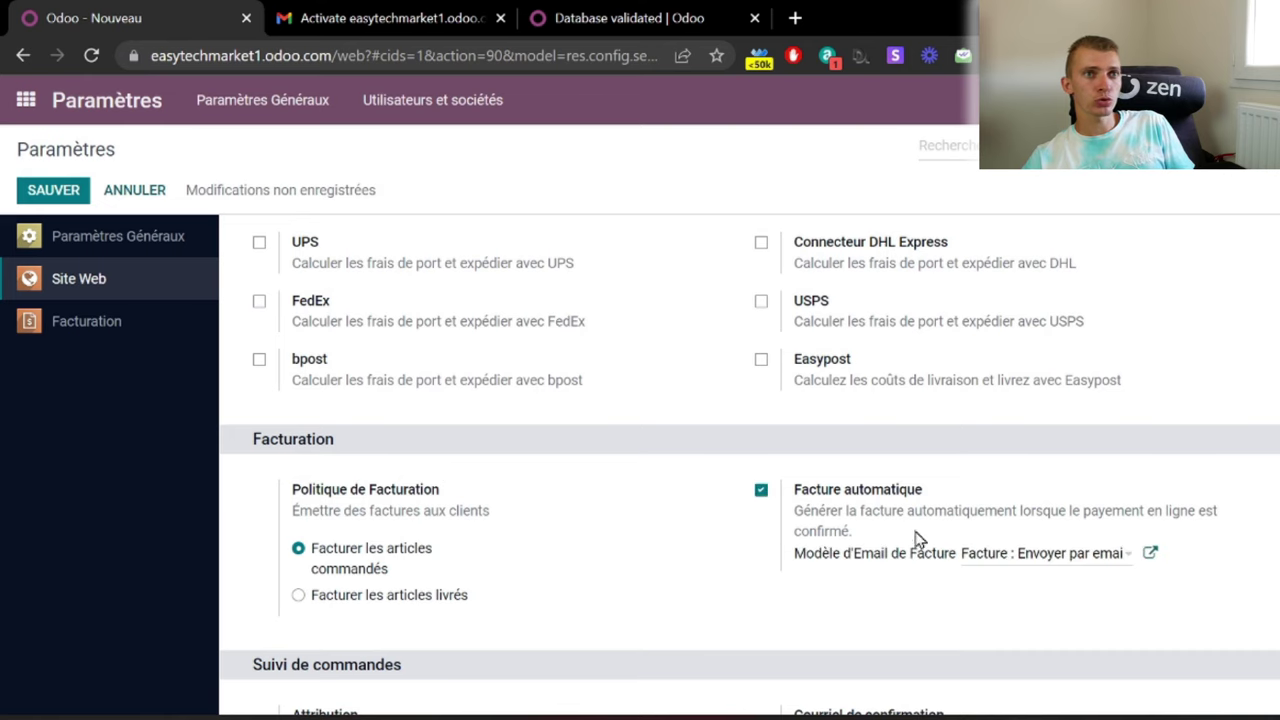
# Step: Review the content of the invoice email template "Facture : Envoyer par email" and close it without changes
pyautogui.click(1150, 553)
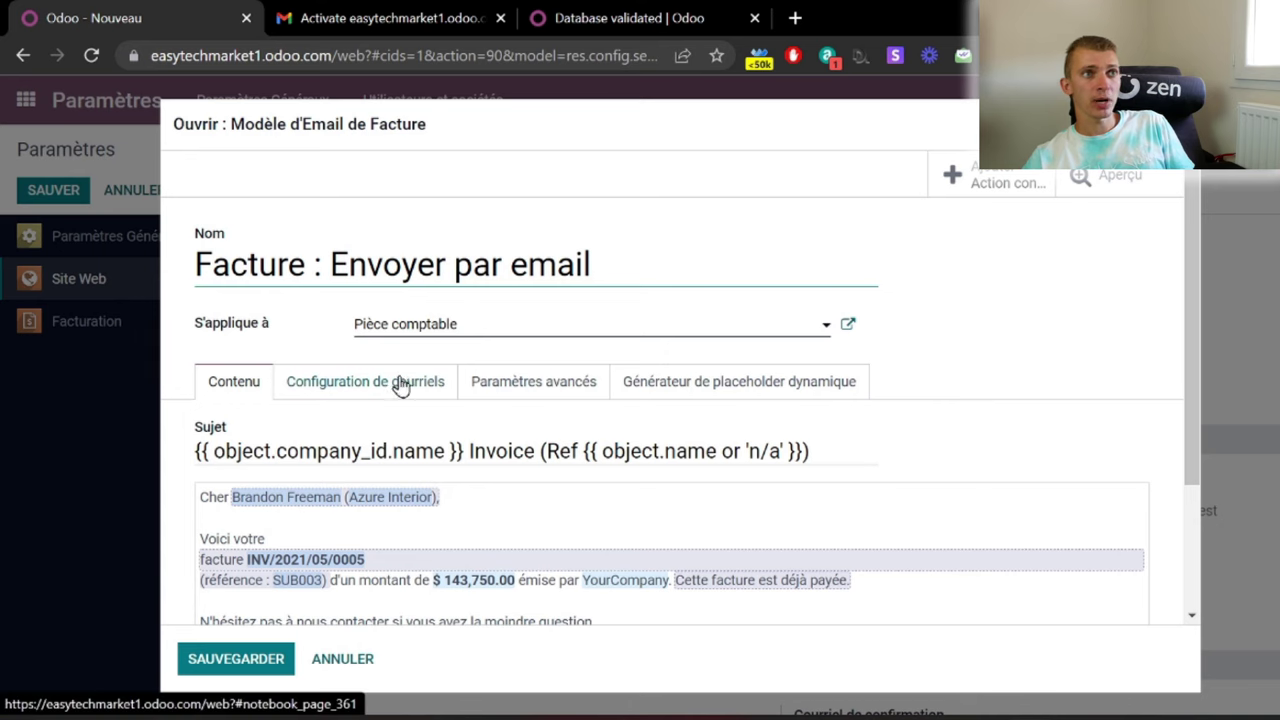
pyautogui.scroll(-2, 440, 401)
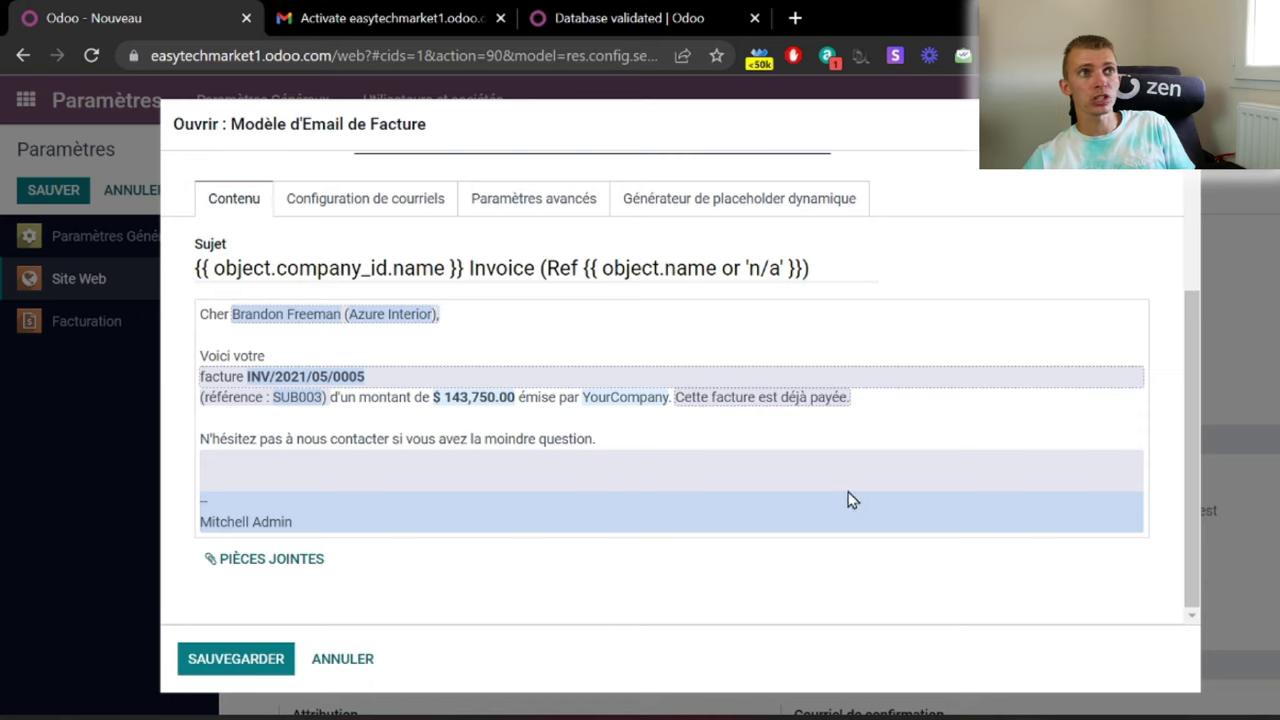
pyautogui.press('Escape')
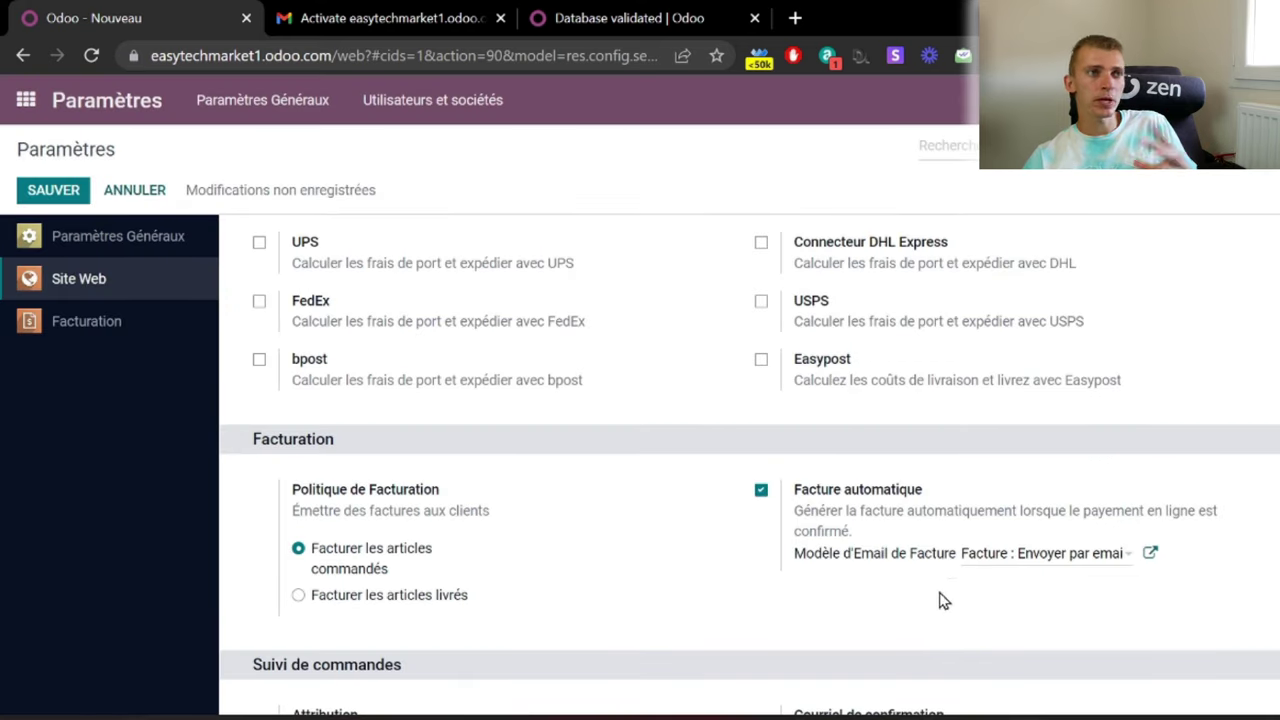
# Step: Review the order-tracking email template "Sales Order: Confirmation Email" and close it without changes
pyautogui.scroll(-1, 908, 520)
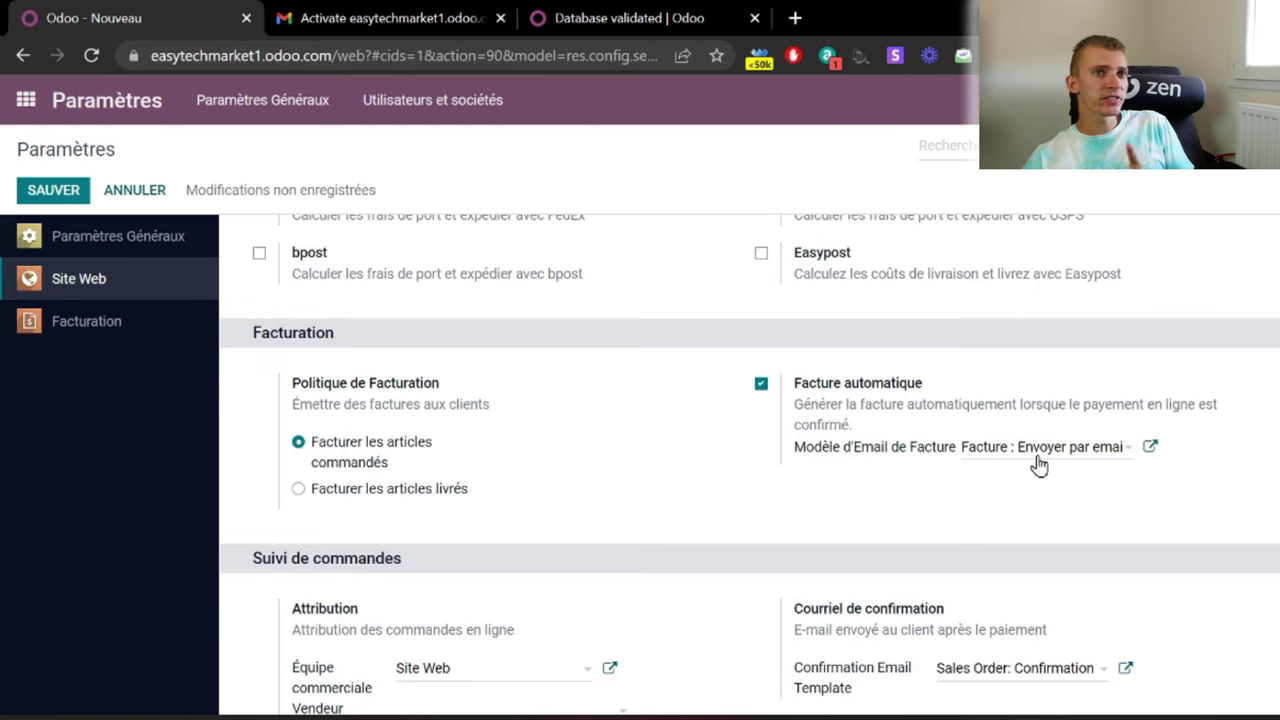
pyautogui.scroll(-2, 687, 585)
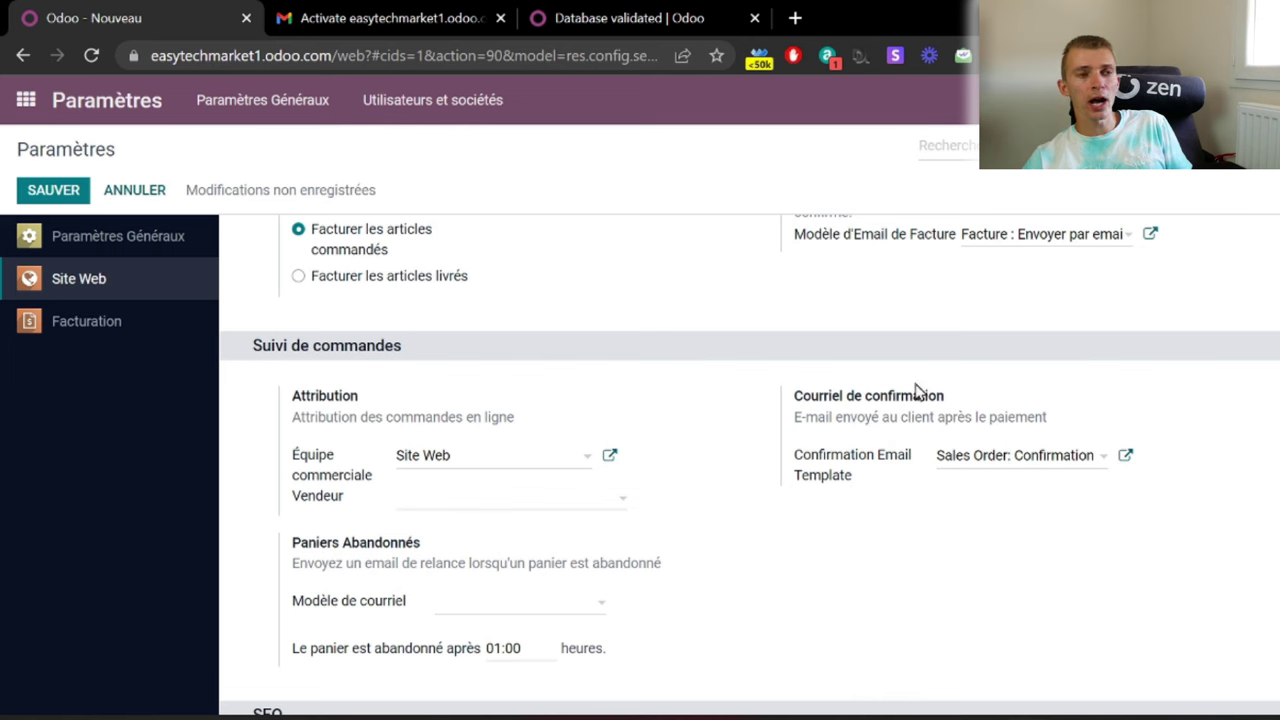
pyautogui.click(1125, 456)
pyautogui.scroll(-1, 996, 508)
pyautogui.scroll(-1, 996, 508)
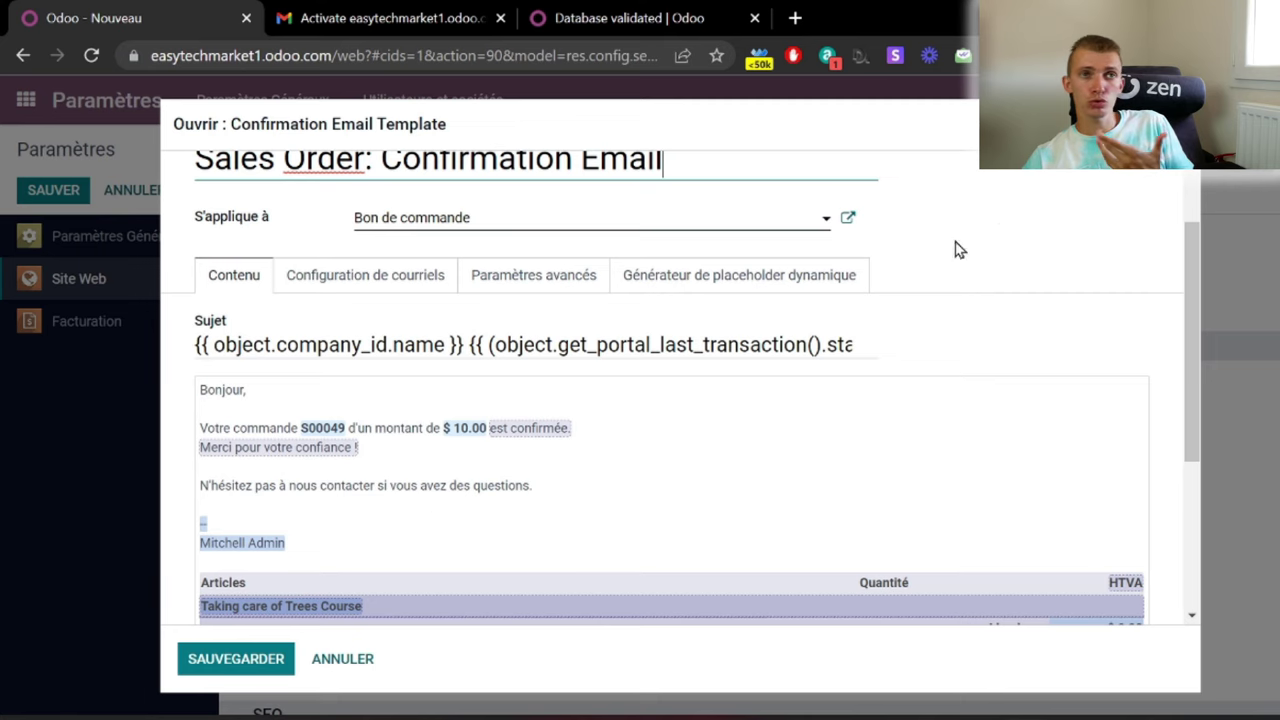
pyautogui.press('Escape')
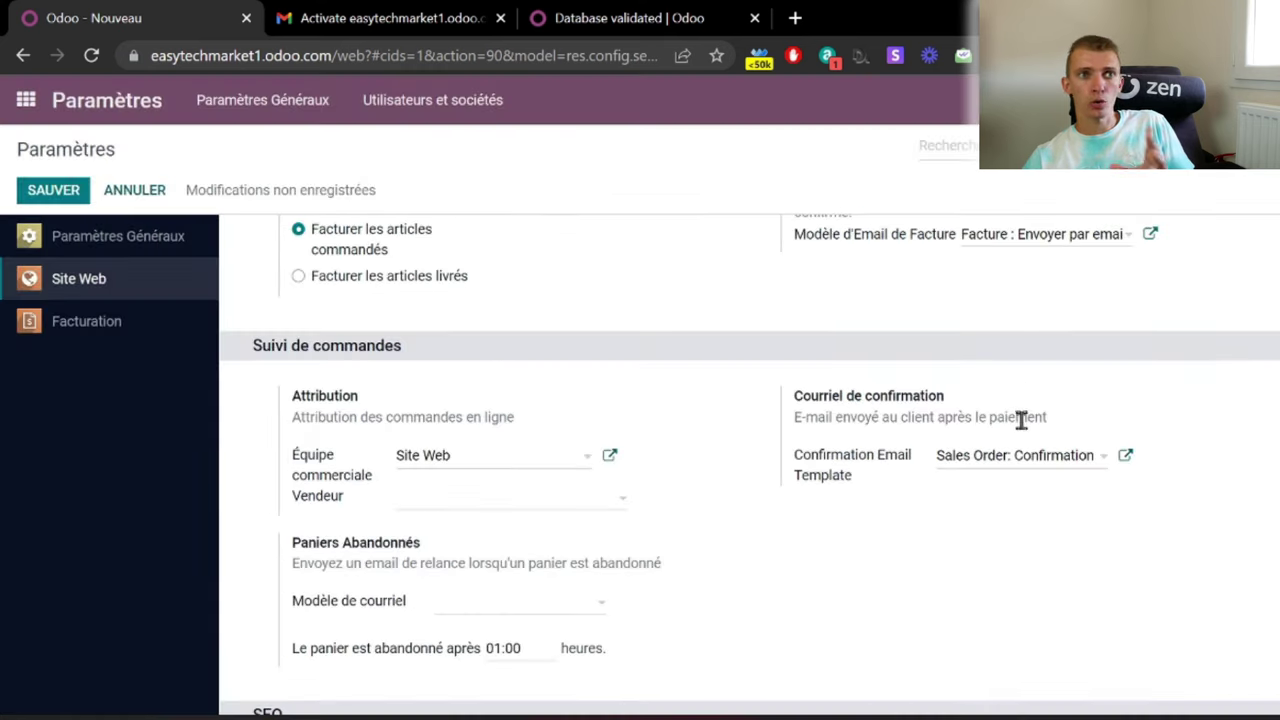
# Step: Open the Site Web app from the settings page and look over its eCommerce dashboard
pyautogui.scroll(-3, 1085, 460)
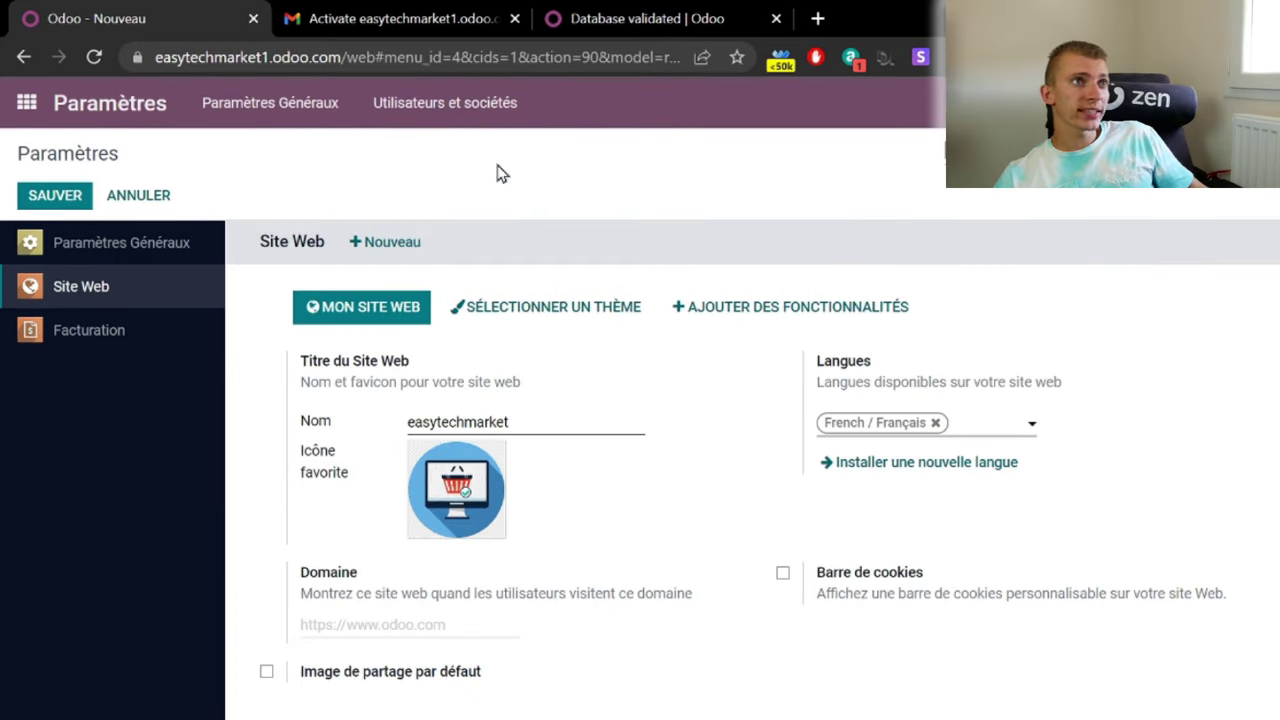
pyautogui.click(27, 103)
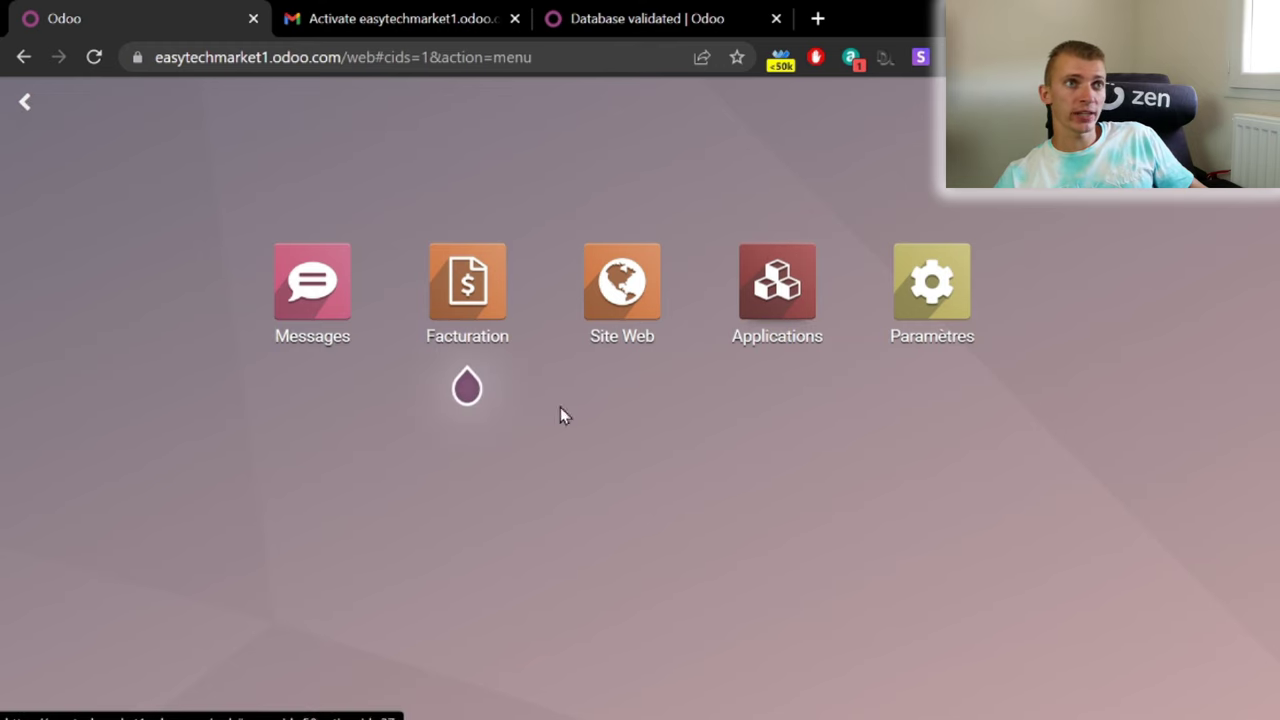
pyautogui.click(640, 290)
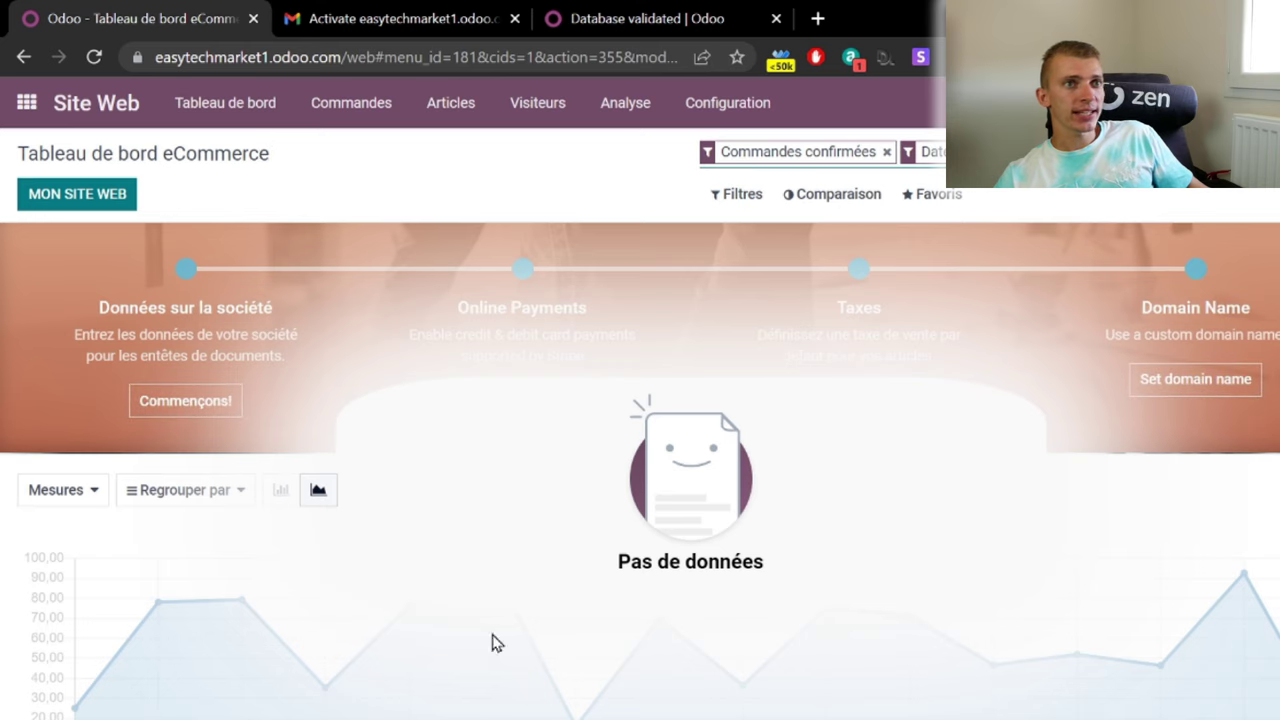
pyautogui.scroll(-1, 651, 666)
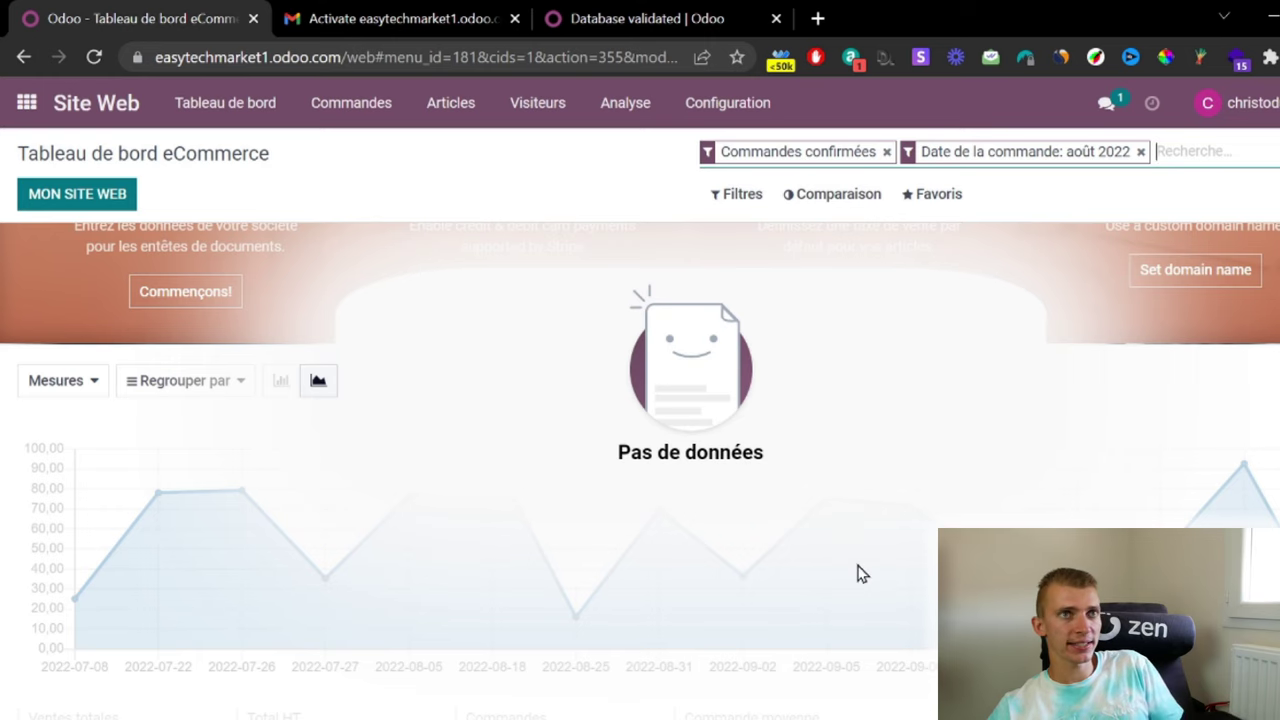
pyautogui.scroll(1, 635, 530)
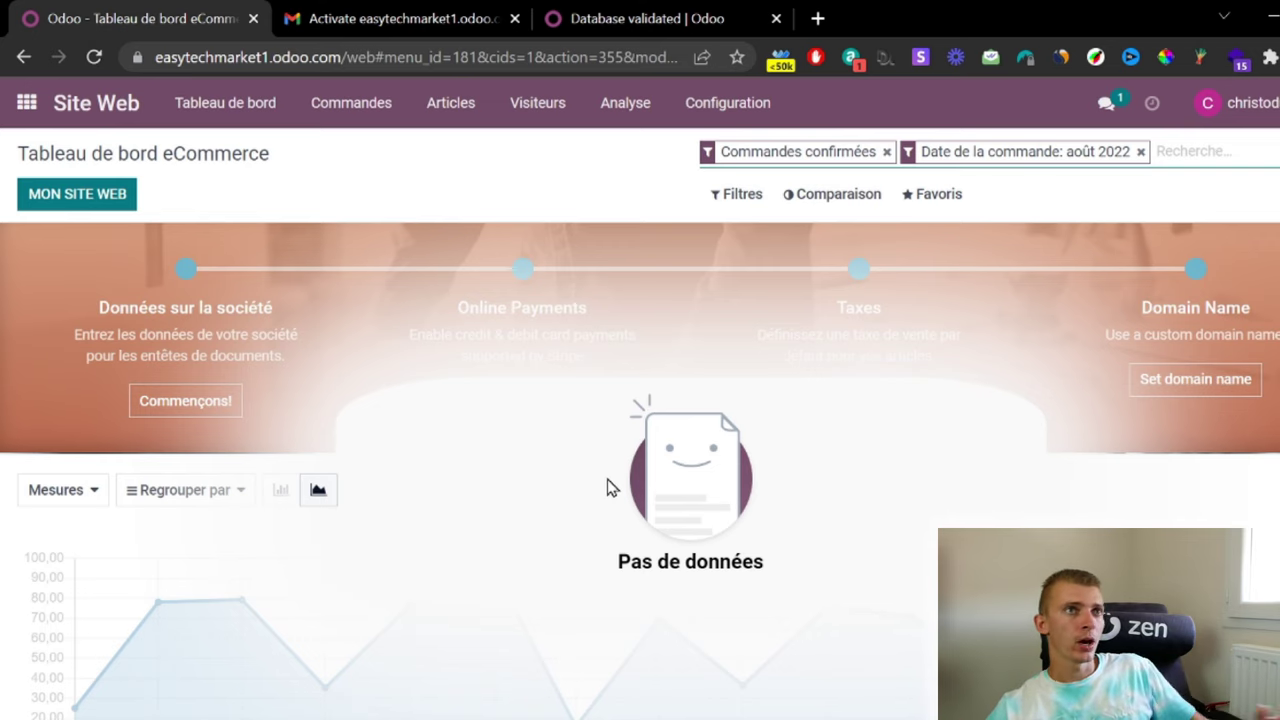
# Step: Examine the options offered under Tableau de bord, Commandes, Articles, Visiteurs, Analyse and Configuration
pyautogui.click(222, 106)
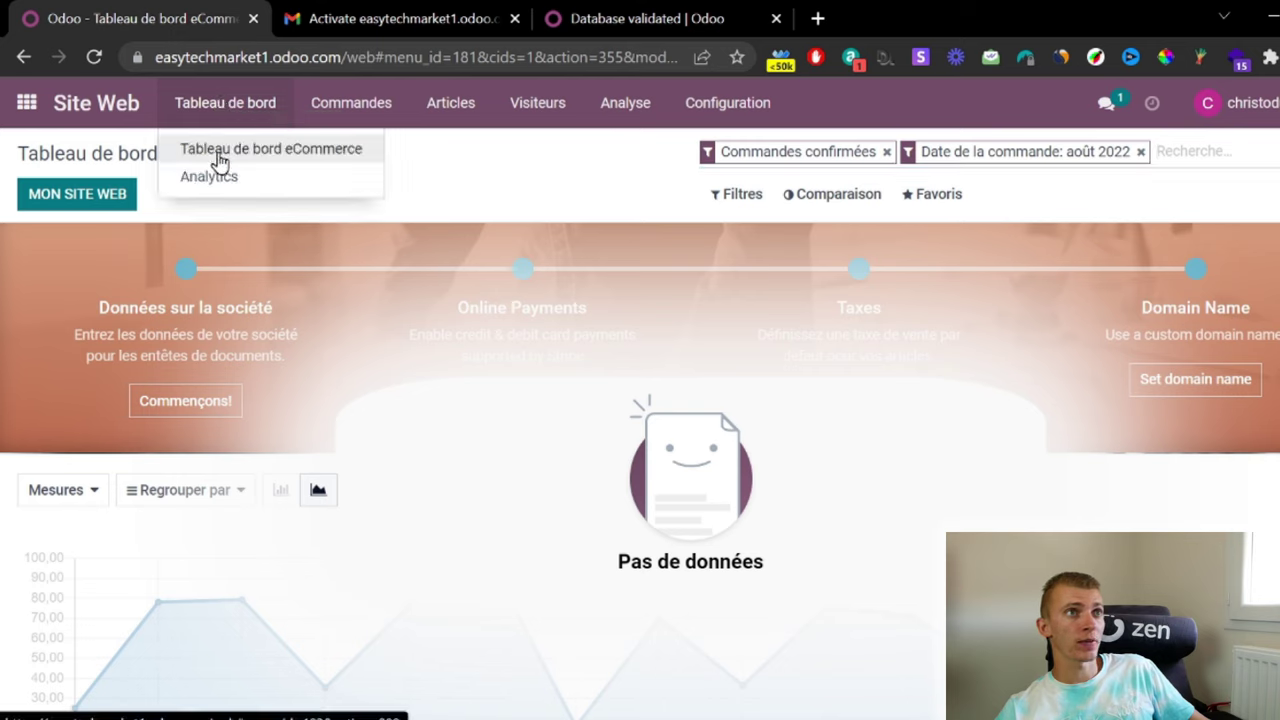
pyautogui.click(355, 101)
pyautogui.click(357, 100)
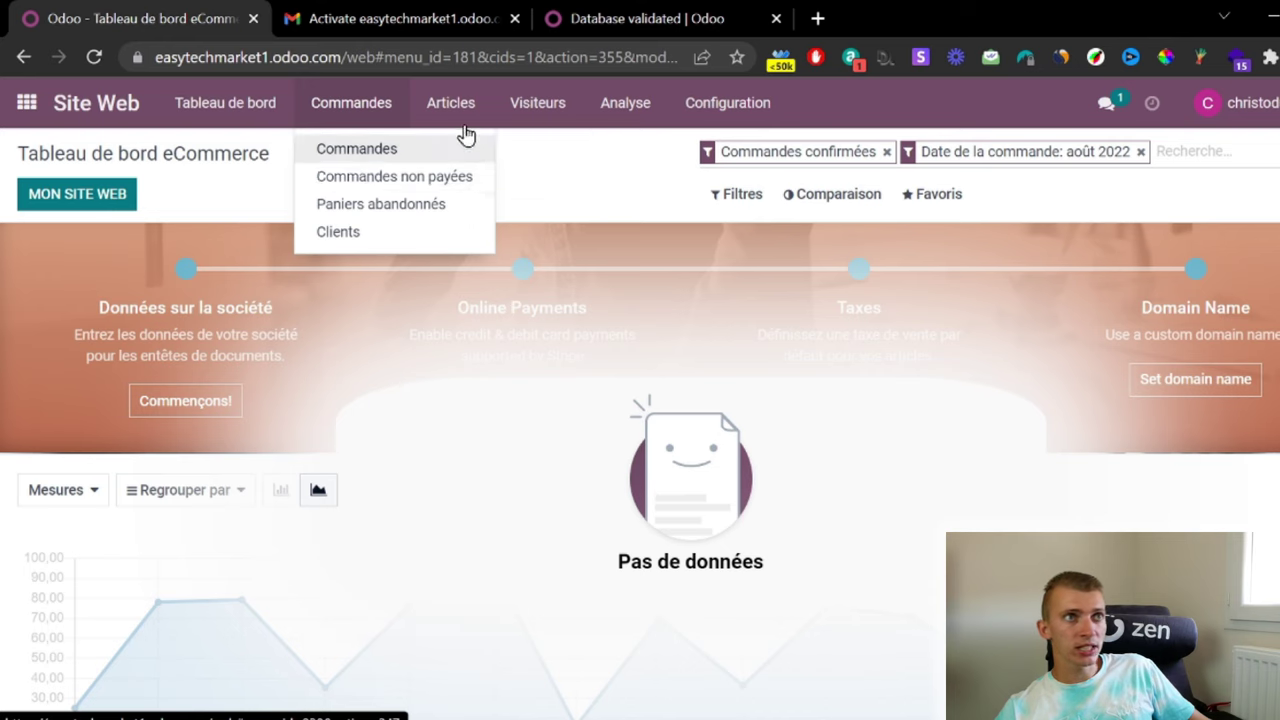
pyautogui.moveTo(465, 125)
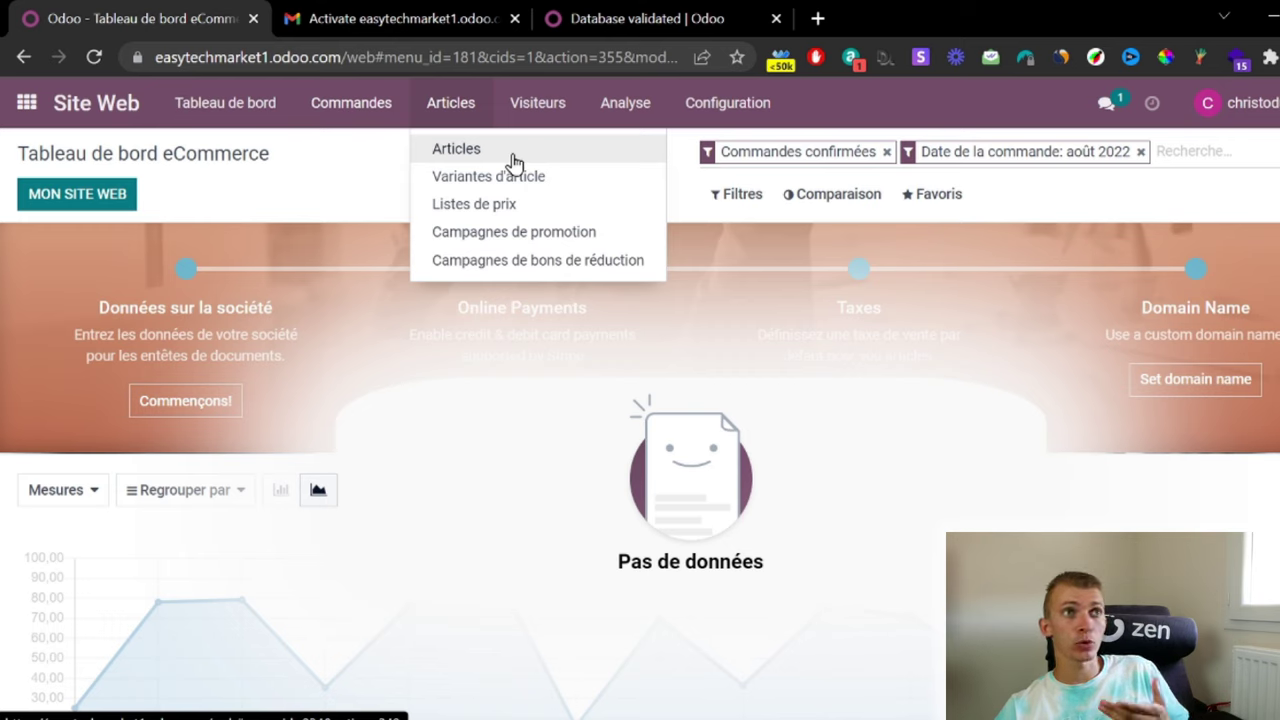
pyautogui.moveTo(543, 122)
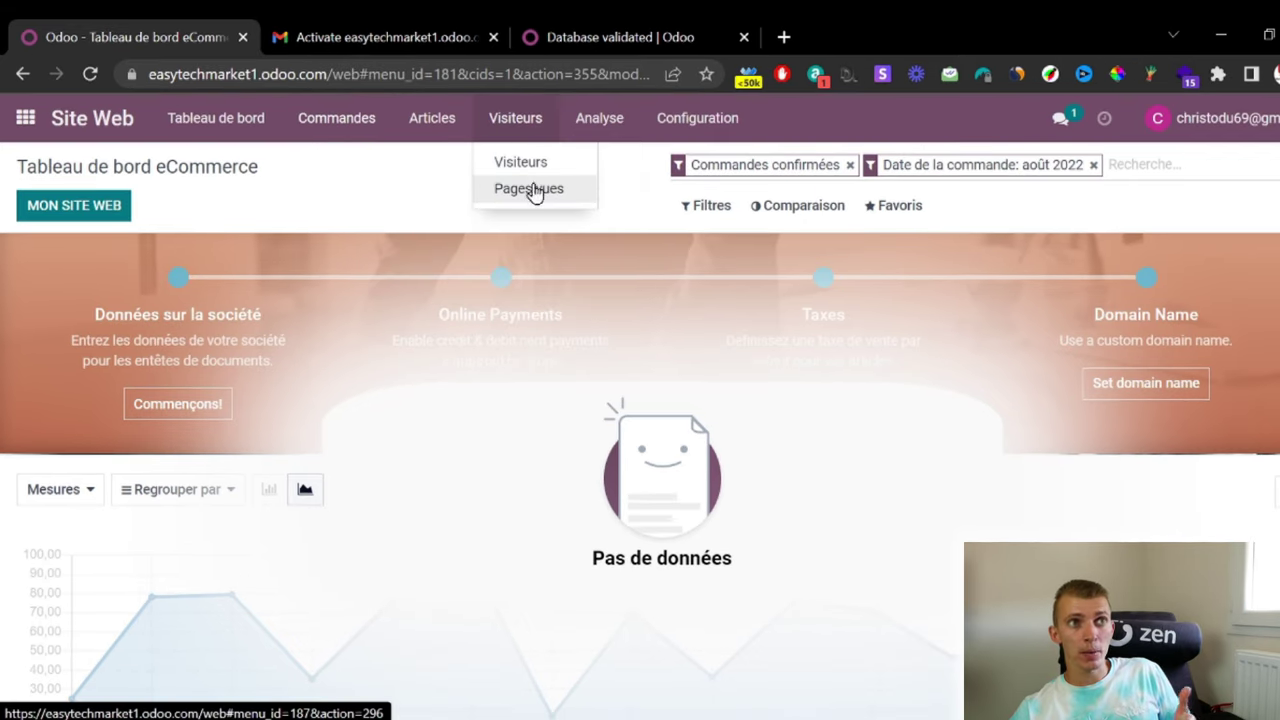
pyautogui.moveTo(200, 120)
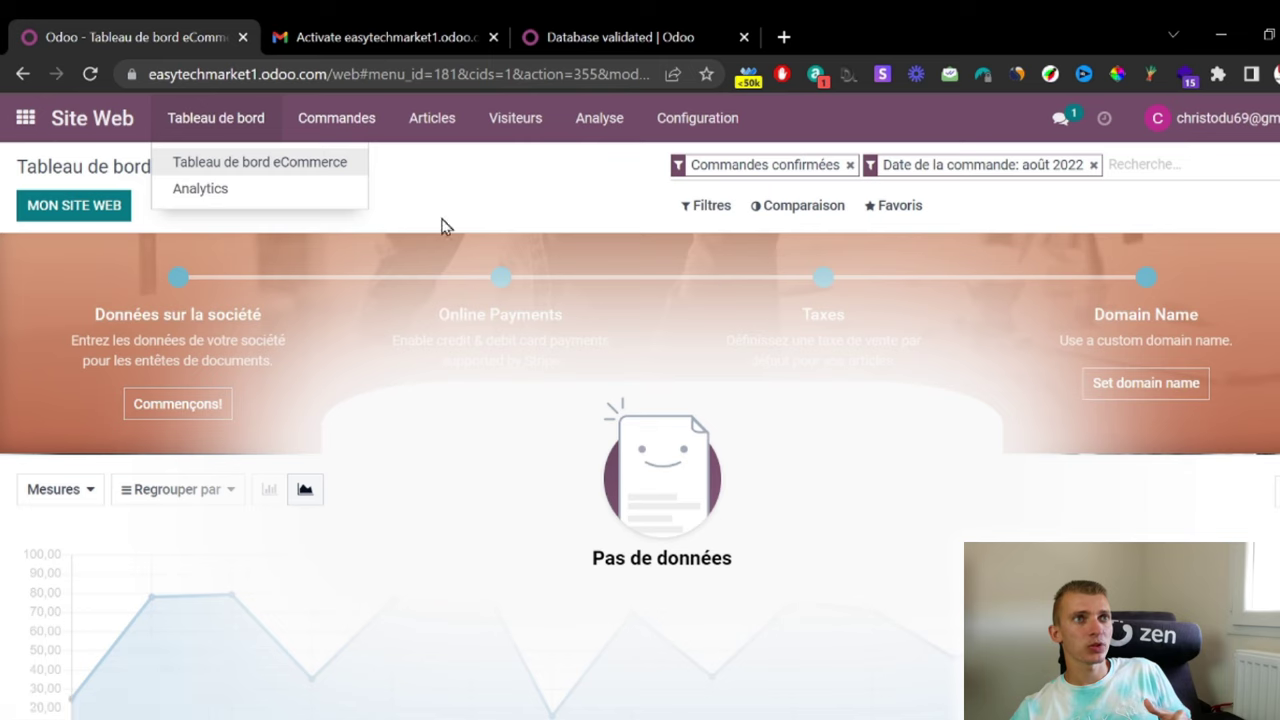
pyautogui.moveTo(600, 120)
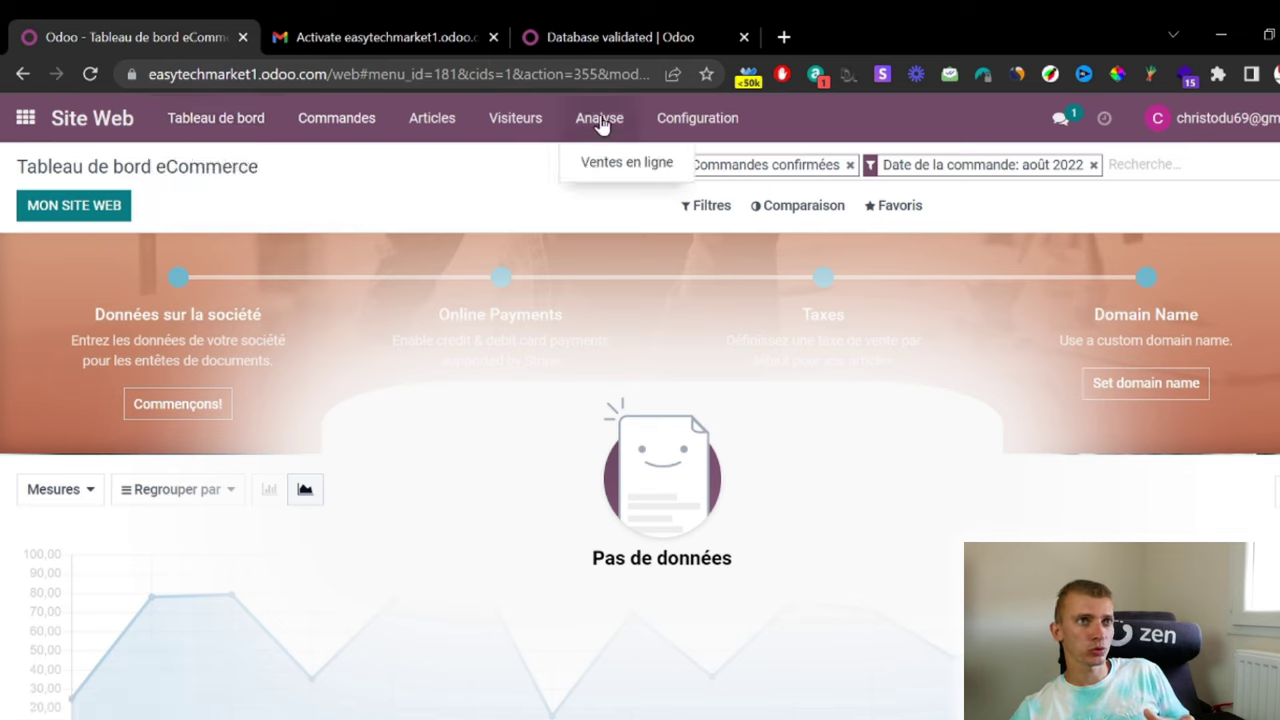
pyautogui.moveTo(720, 120)
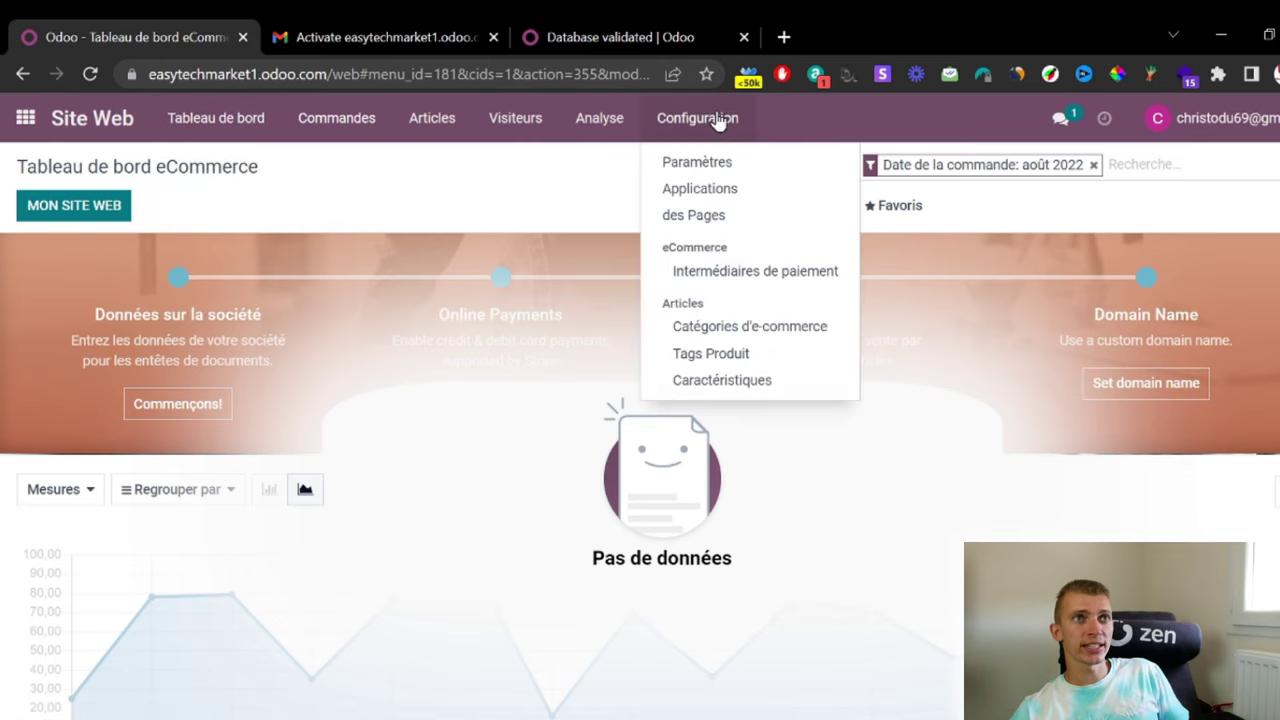
# Step: Open the shop's article list and view a blank new-article form, discarding it without entering anything
pyautogui.moveTo(435, 125)
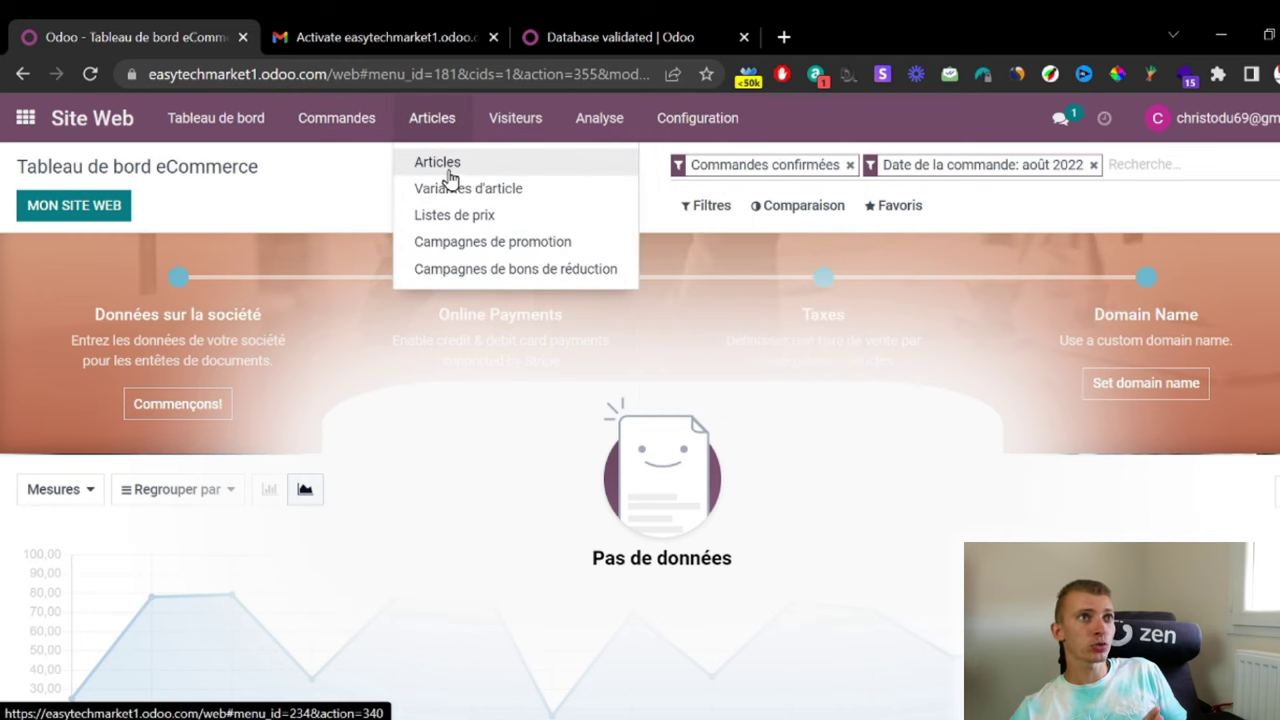
pyautogui.click(448, 172)
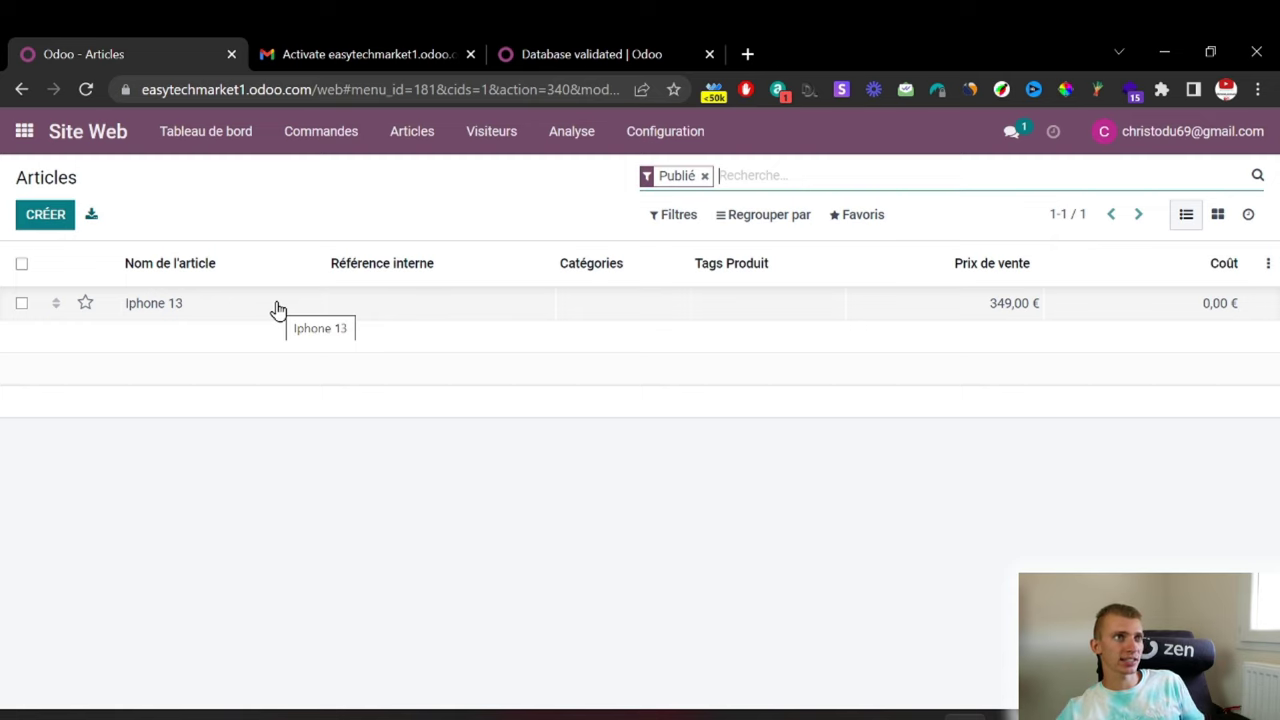
pyautogui.click(55, 228)
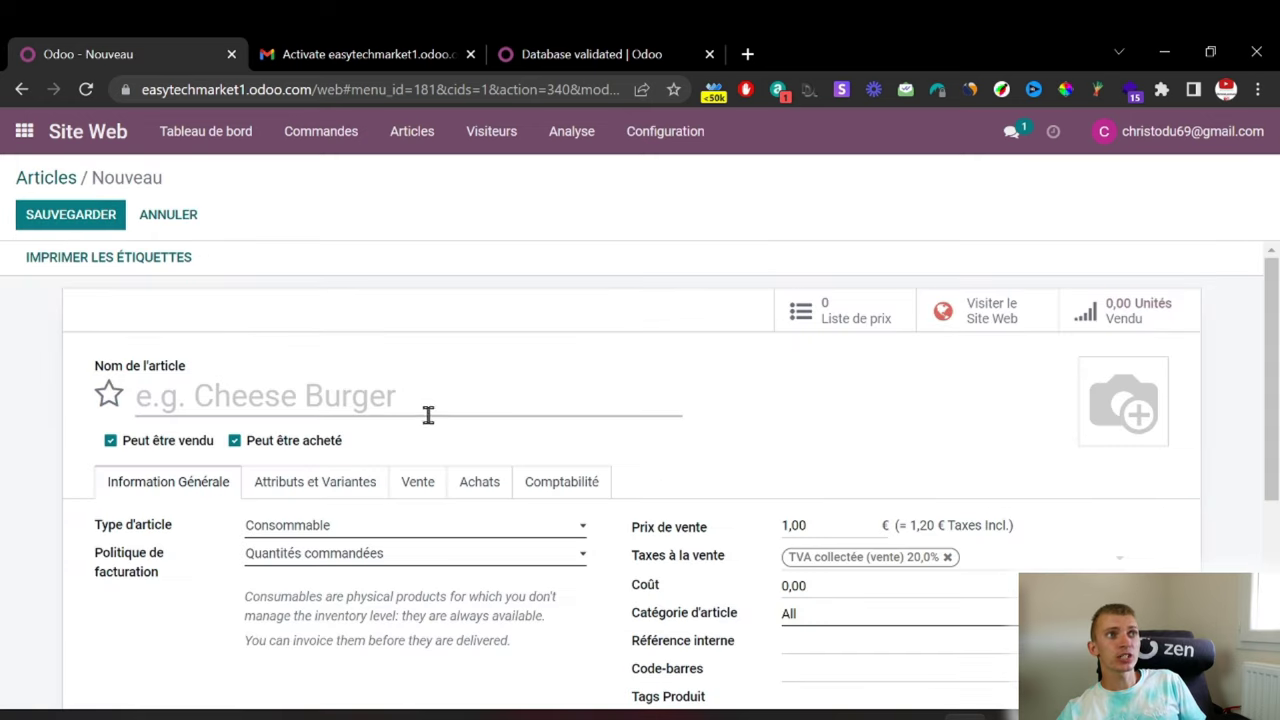
pyautogui.click(170, 214)
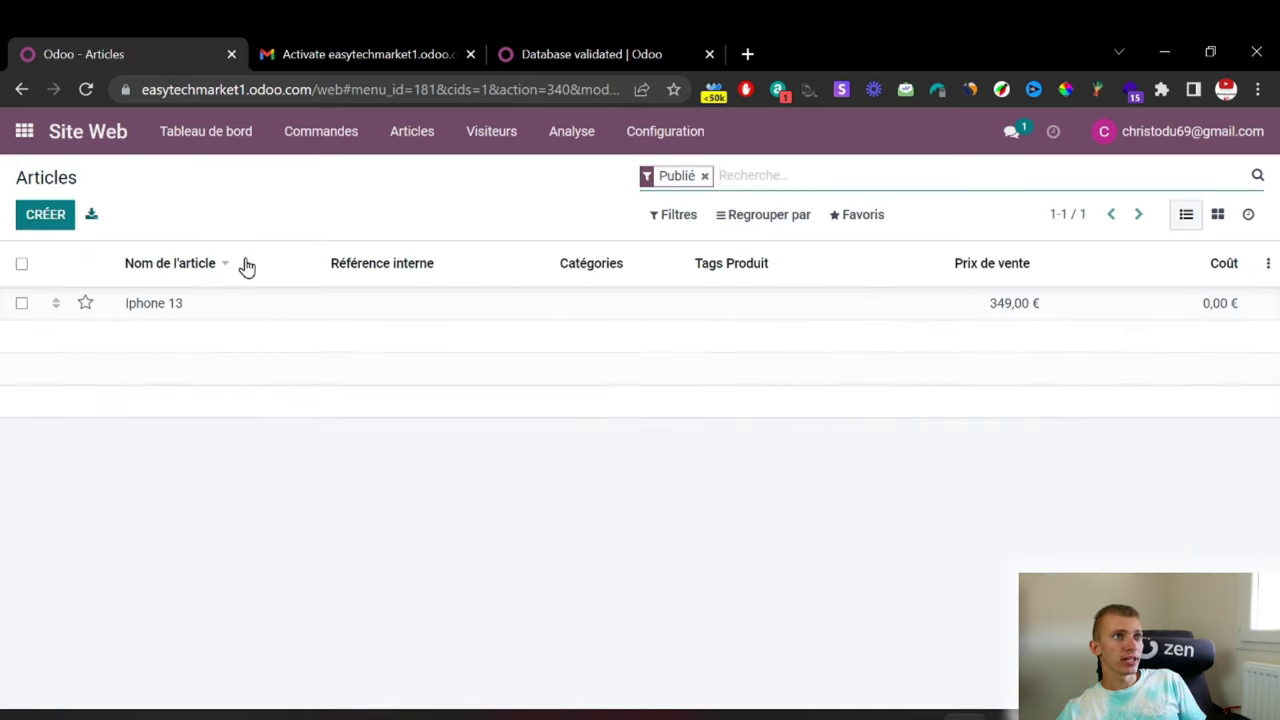
# Step: Open the Iphone 13 article for editing and review its general information, including the available article types
pyautogui.click(152, 311)
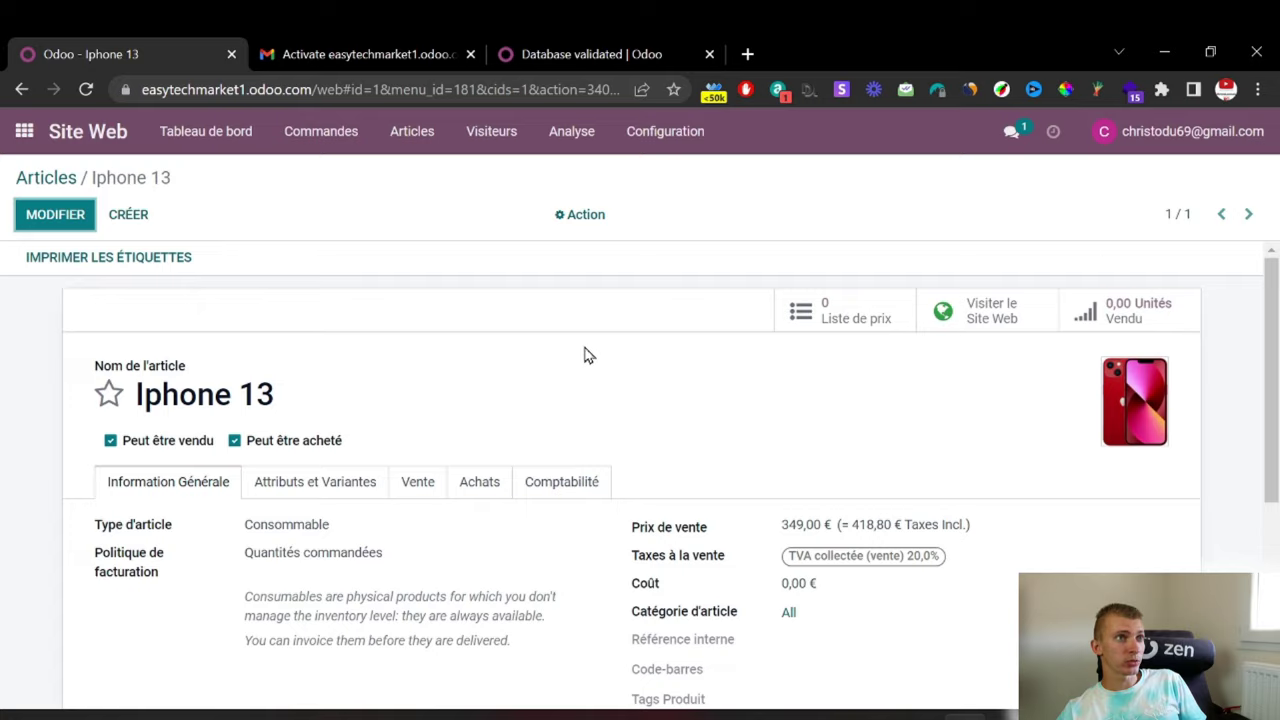
pyautogui.scroll(-1, 586, 355)
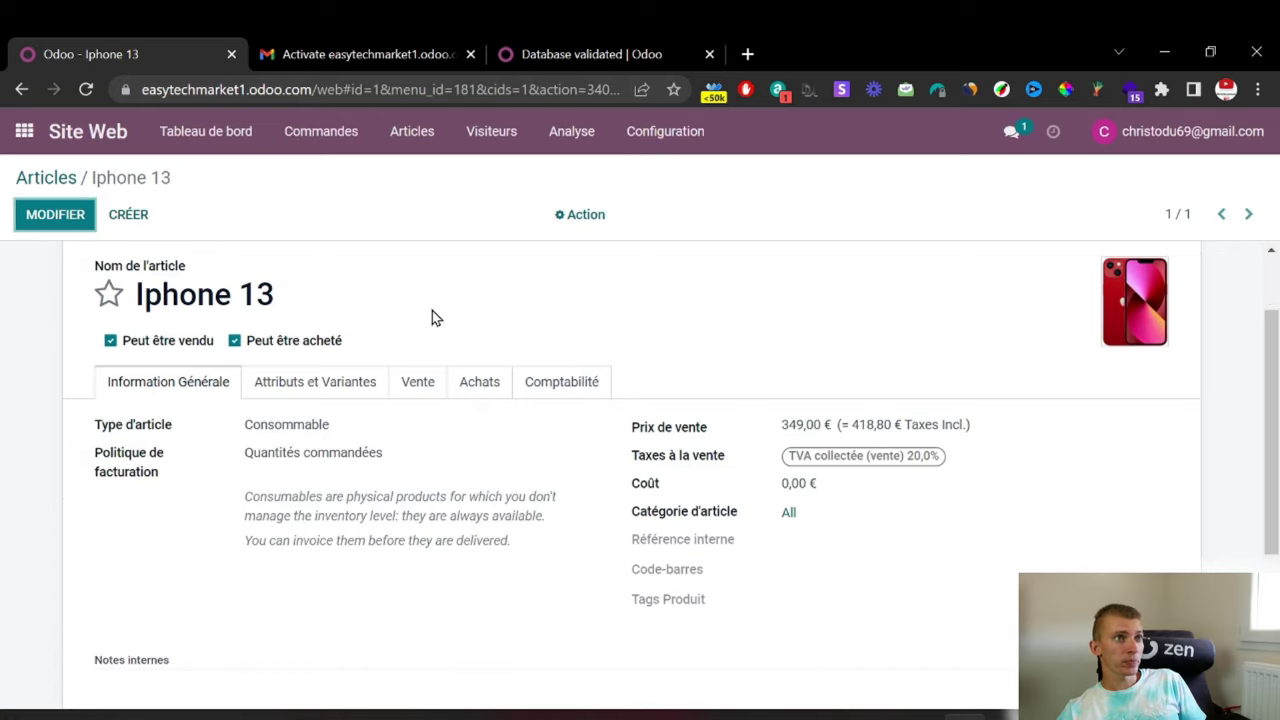
pyautogui.scroll(-1, 432, 318)
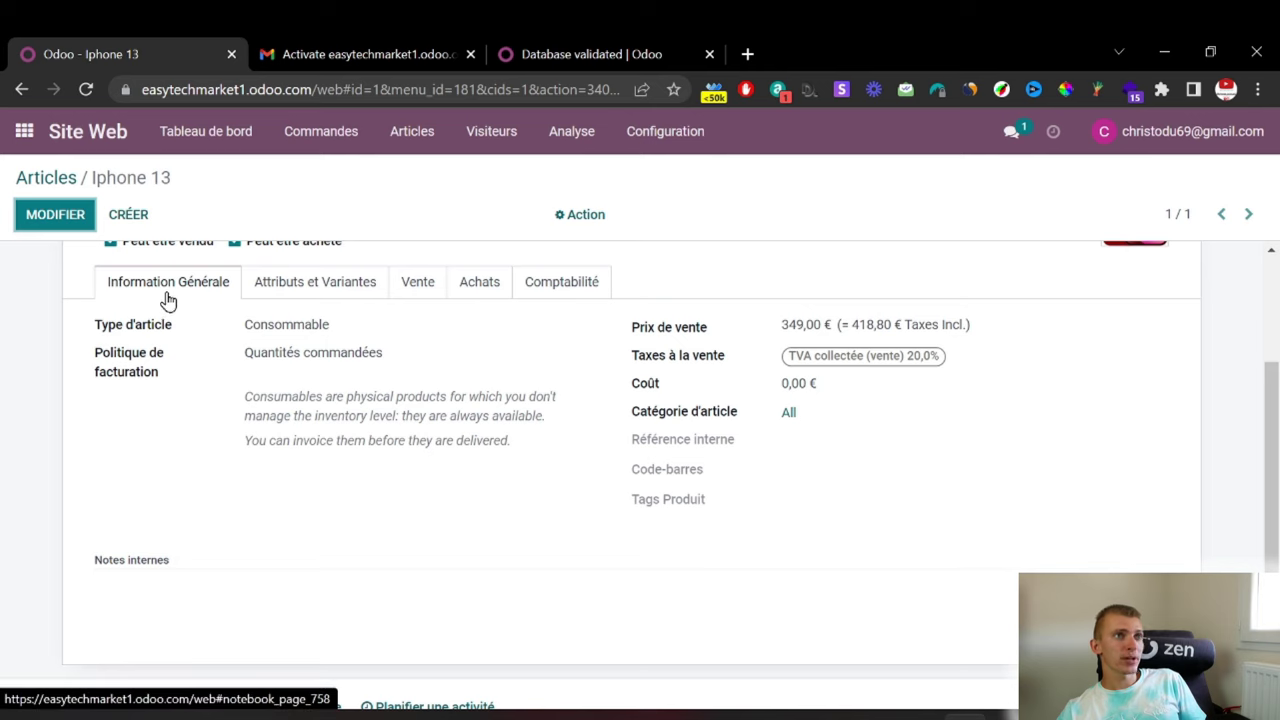
pyautogui.click(322, 330)
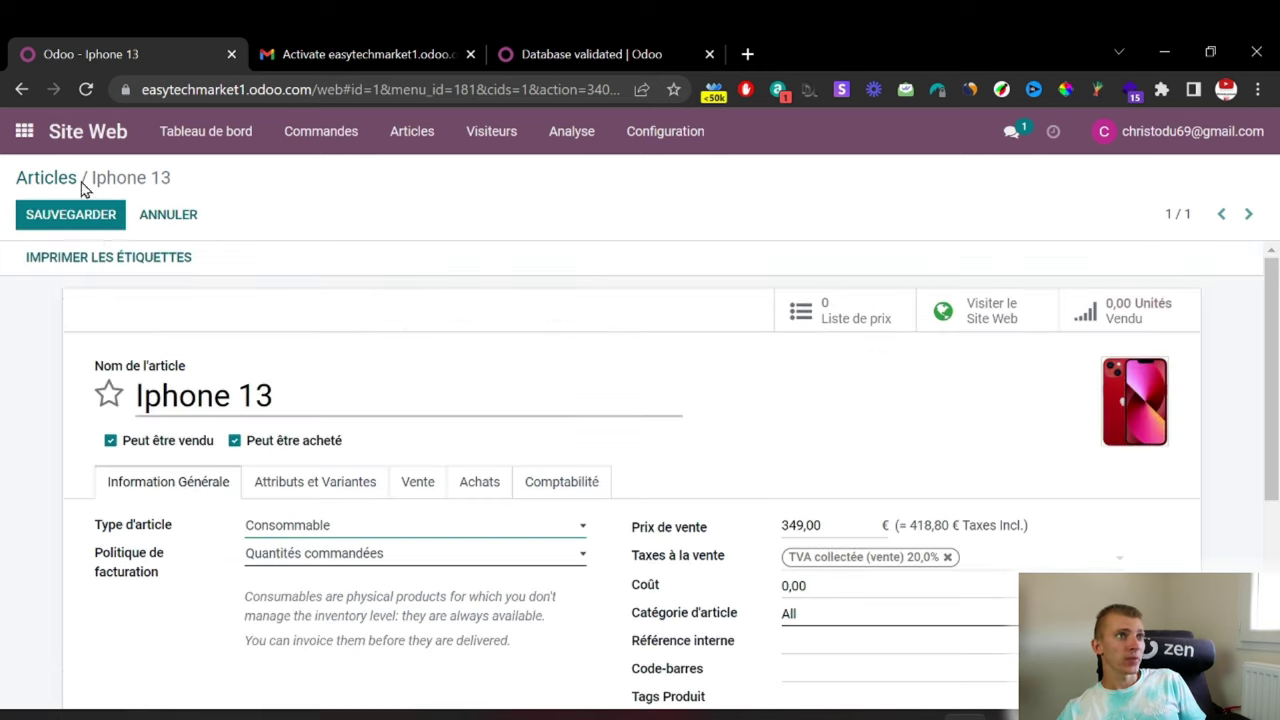
pyautogui.scroll(-1, 358, 340)
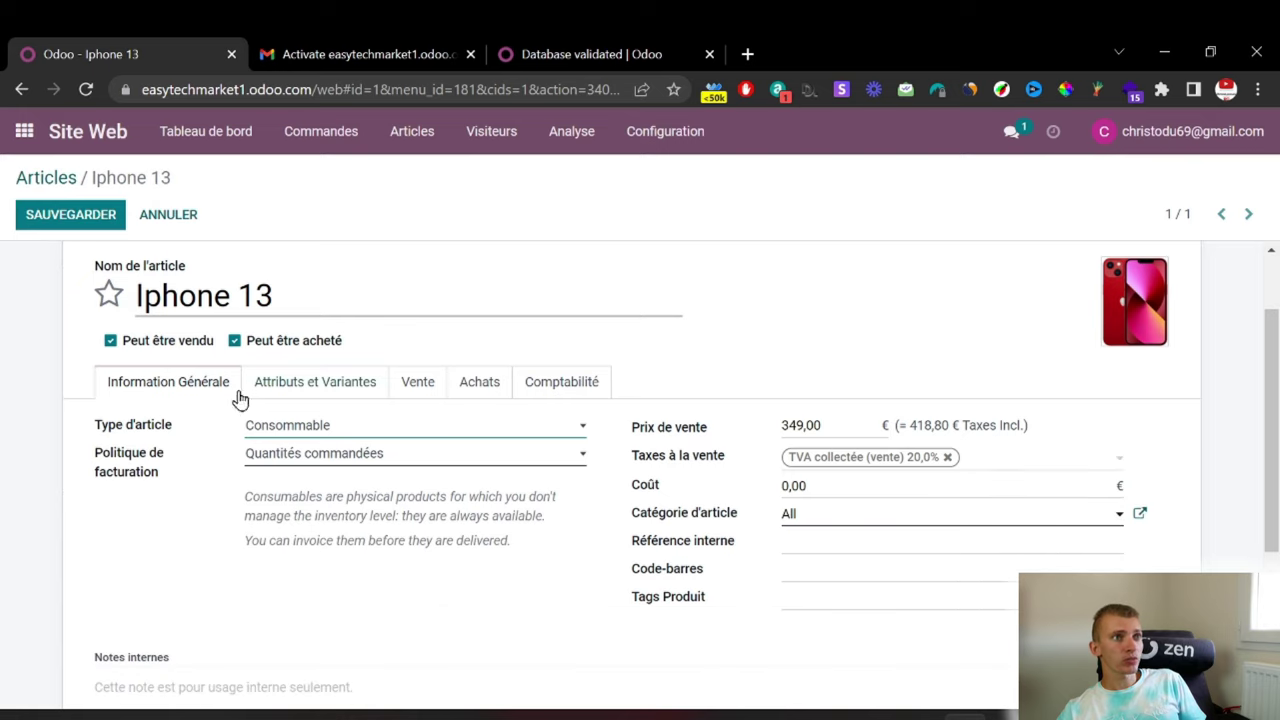
pyautogui.click(552, 429)
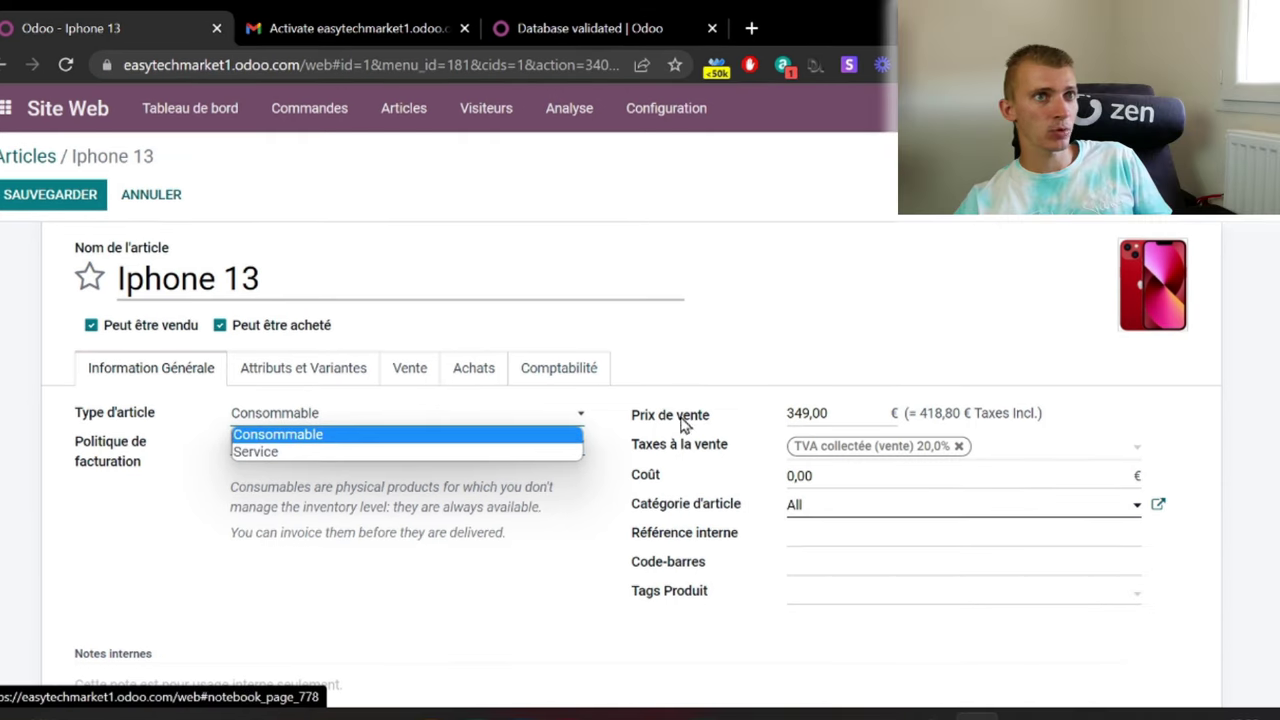
pyautogui.click(686, 423)
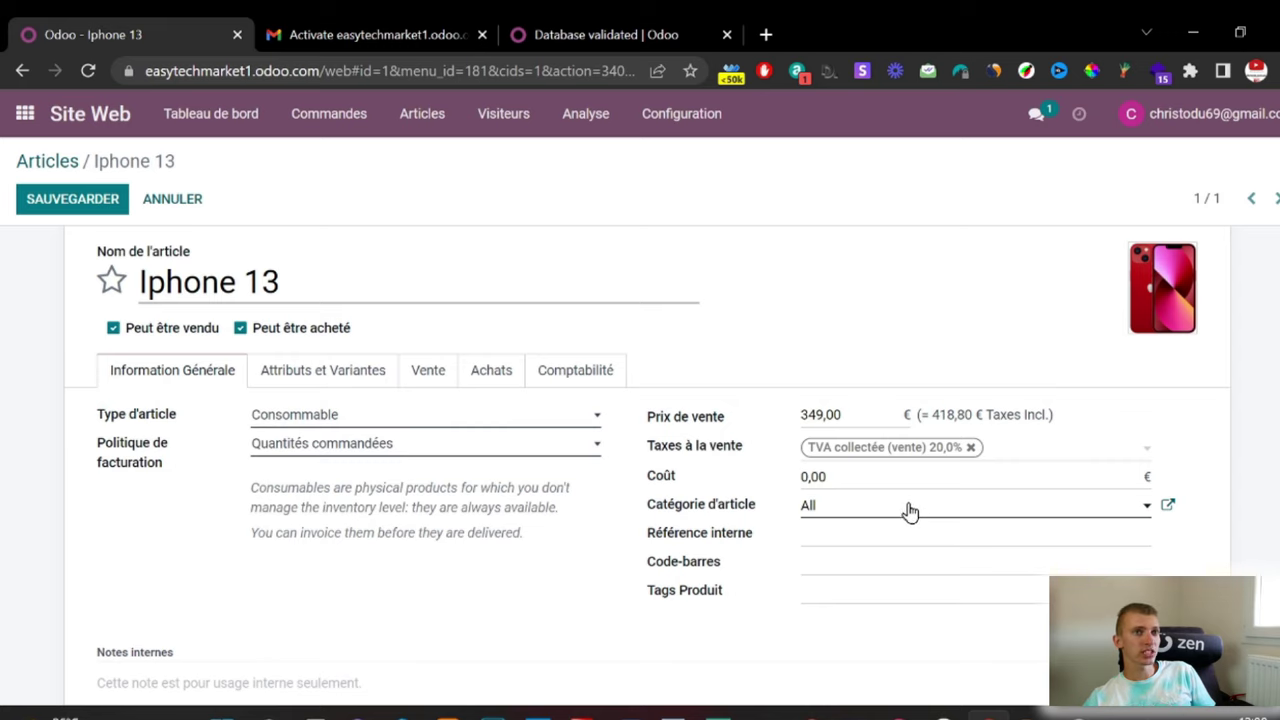
# Step: Create the characteristic Couleur in the Iphone 13's attributes and variants
pyautogui.click(366, 380)
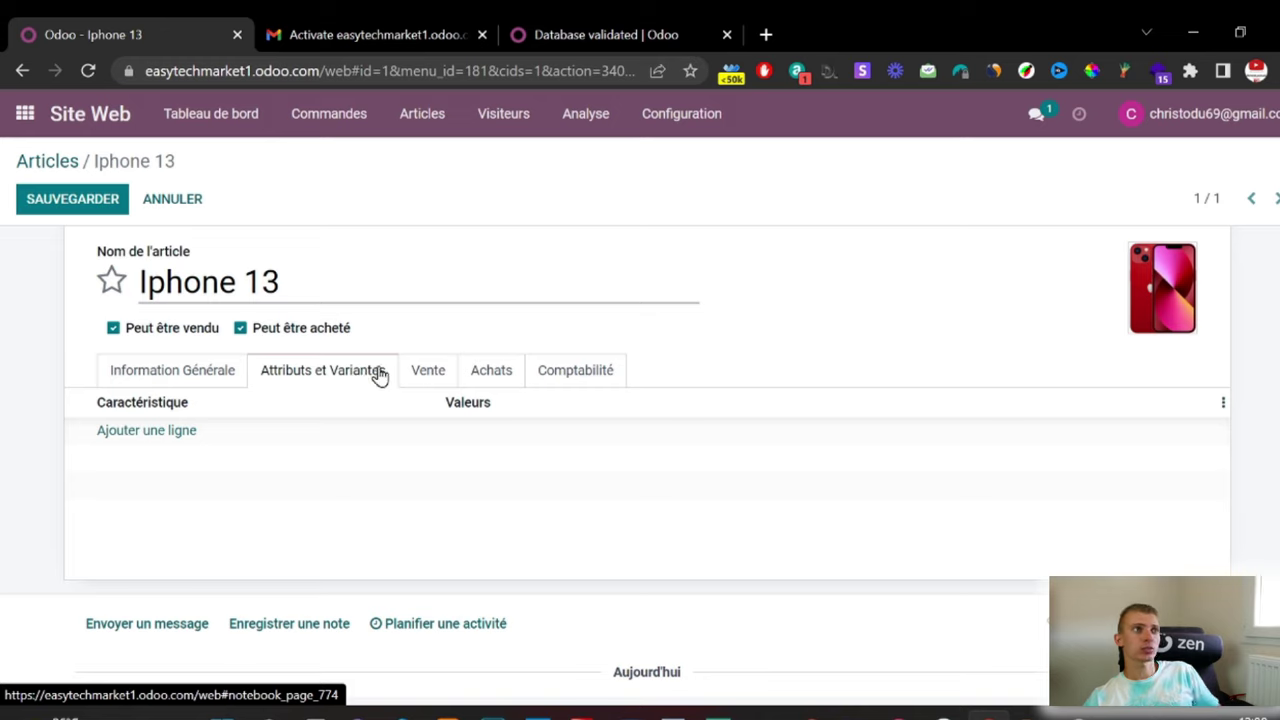
pyautogui.click(186, 432)
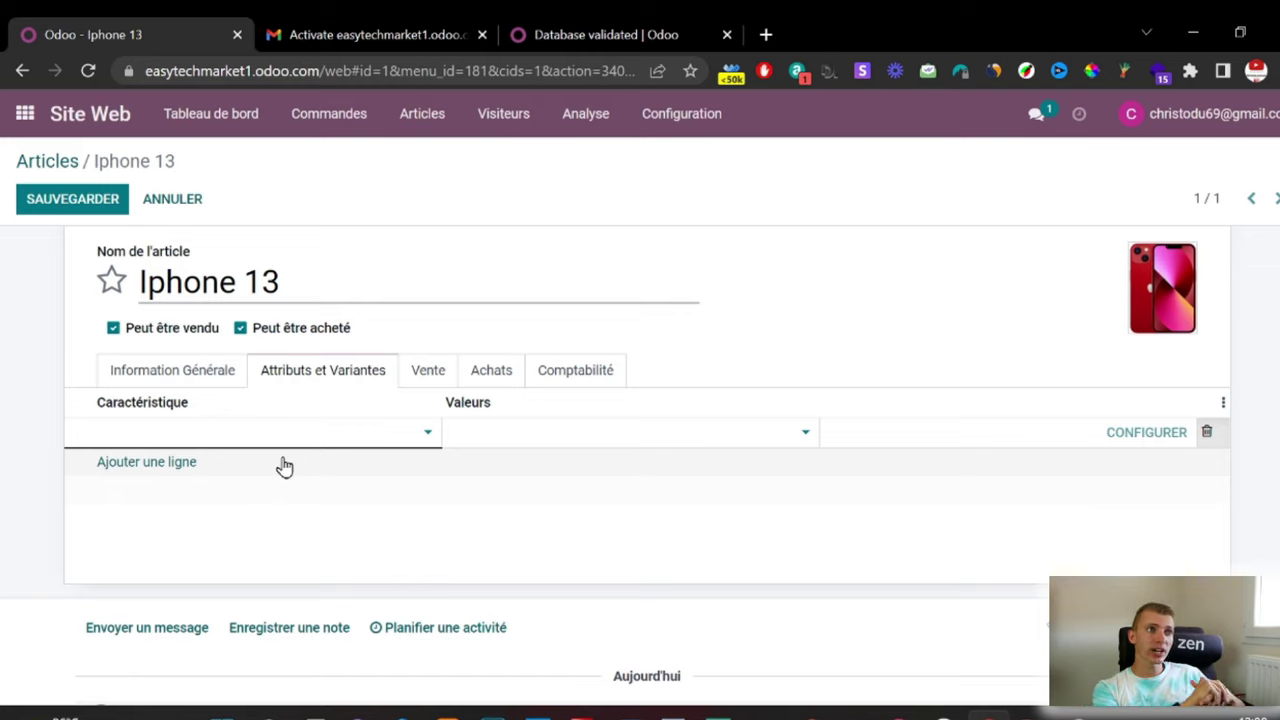
pyautogui.write('Couleur')
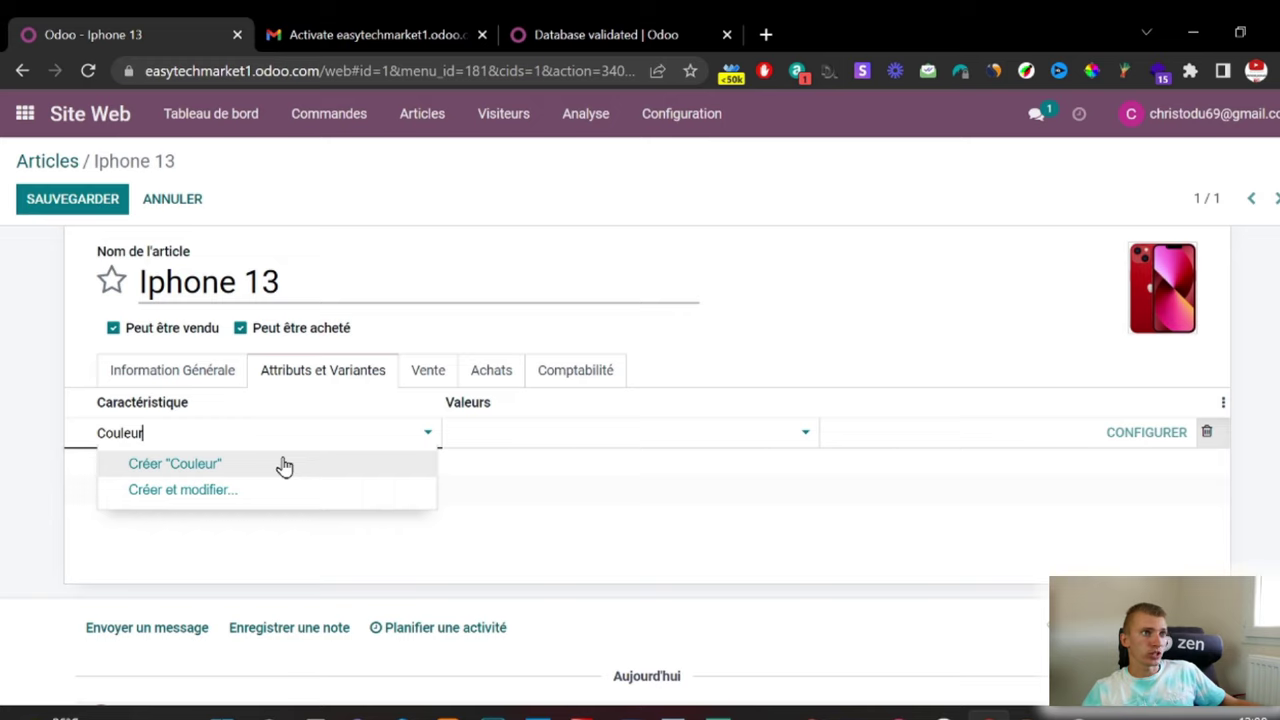
pyautogui.click(284, 465)
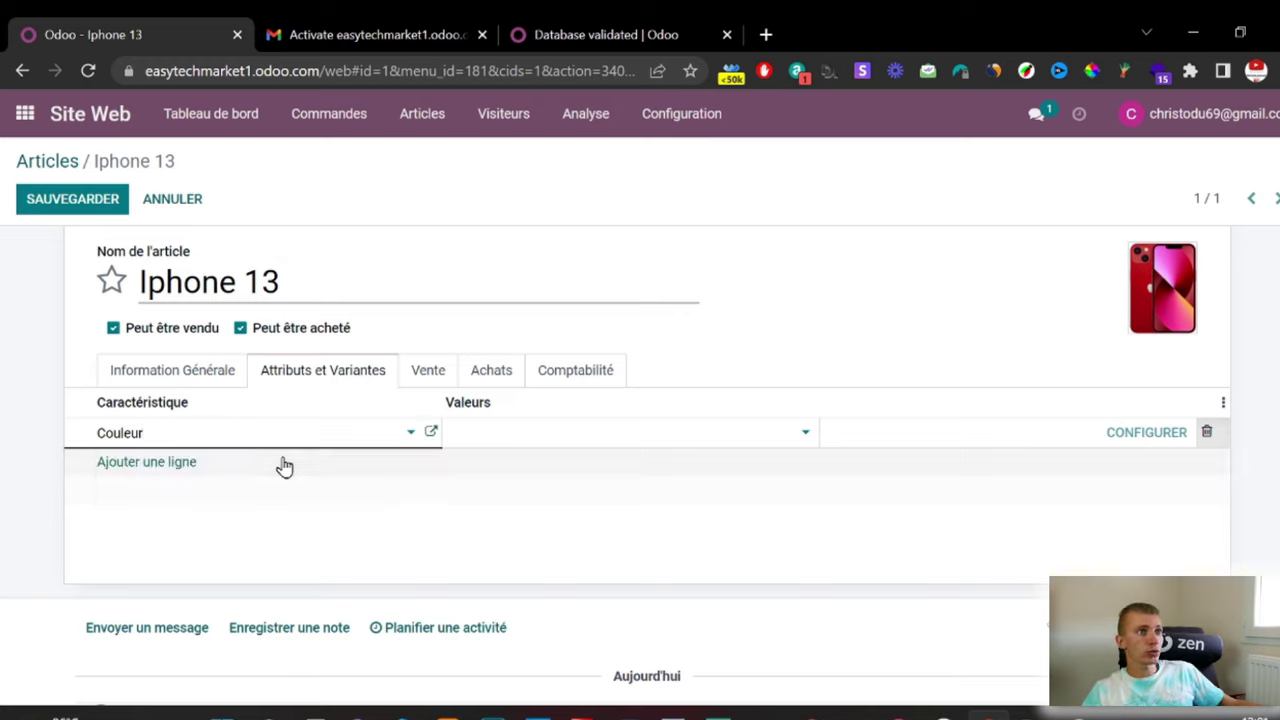
# Step: Add the values rouge, blanc and noir to the Couleur characteristic
pyautogui.click(788, 443)
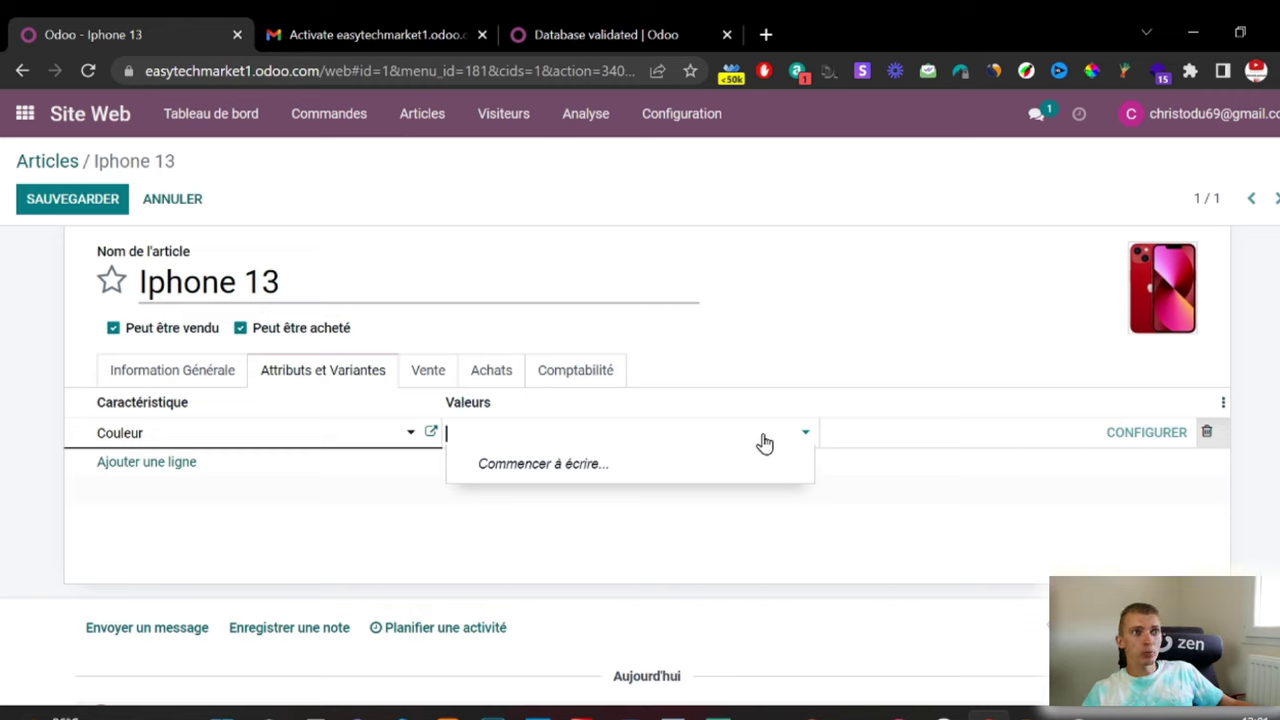
pyautogui.write('rouge')
pyautogui.press('Return')
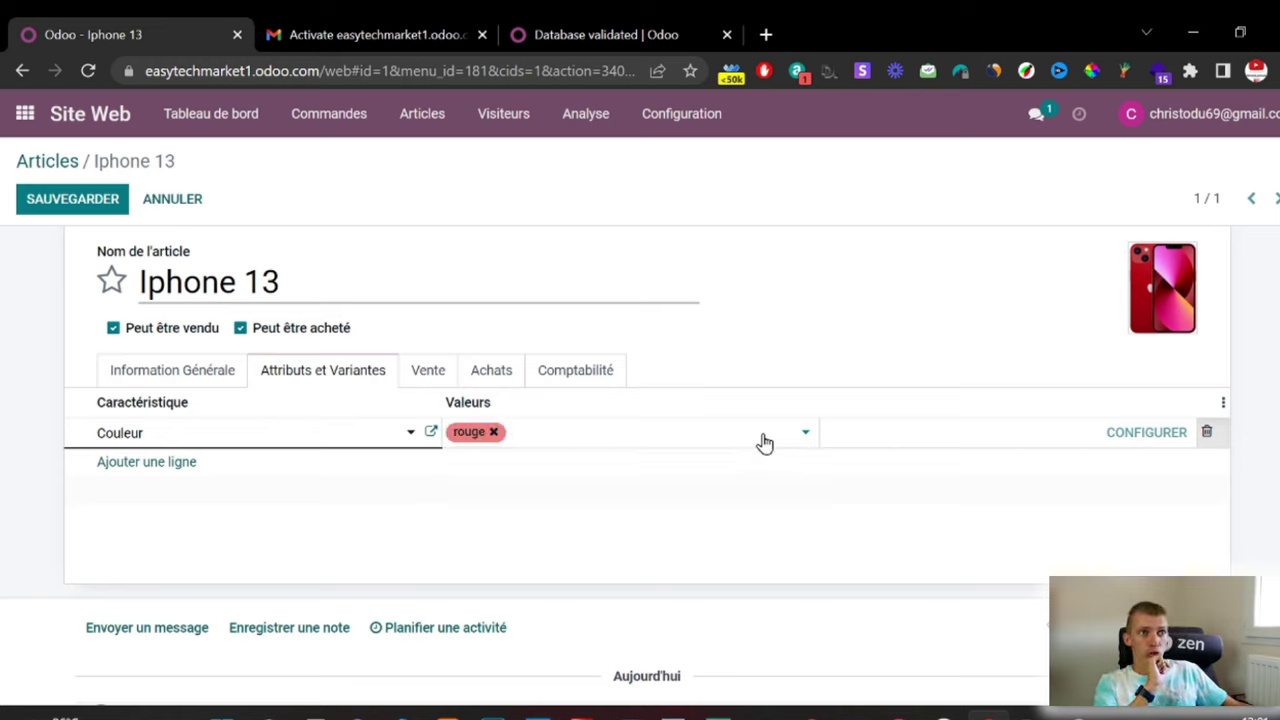
pyautogui.write('blanc')
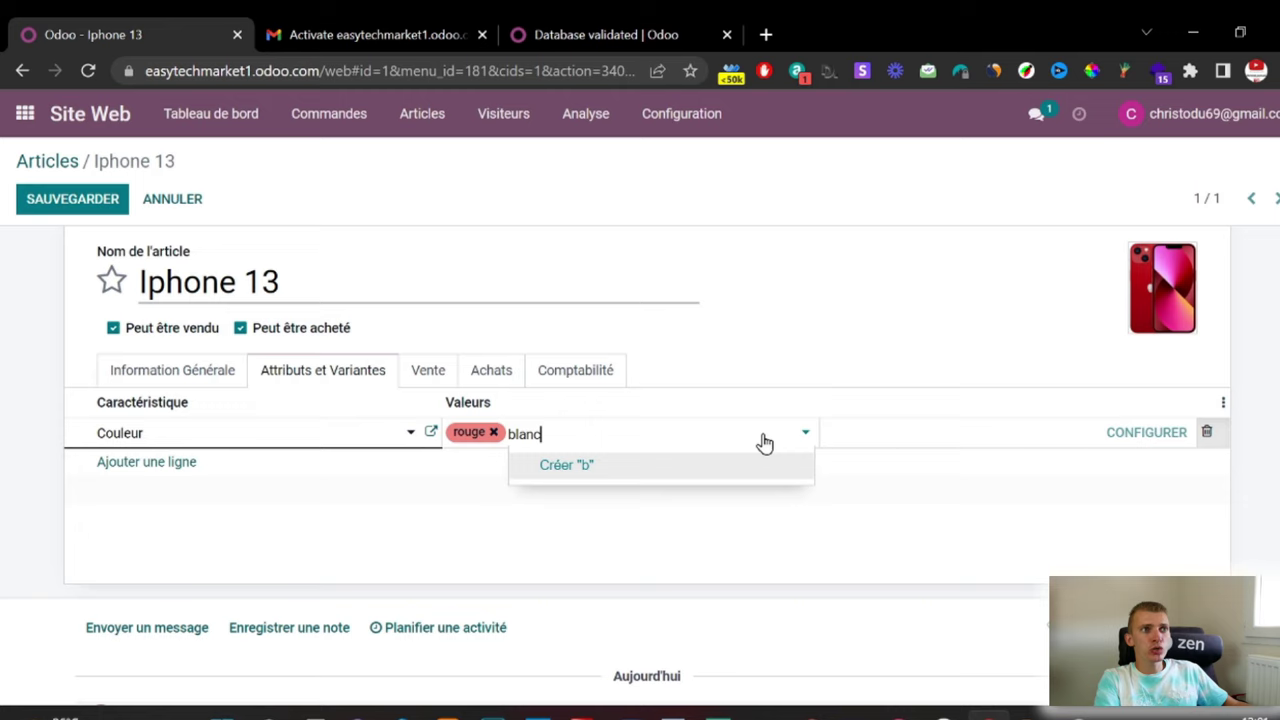
pyautogui.press('Return')
pyautogui.write('noir')
pyautogui.press('Return')
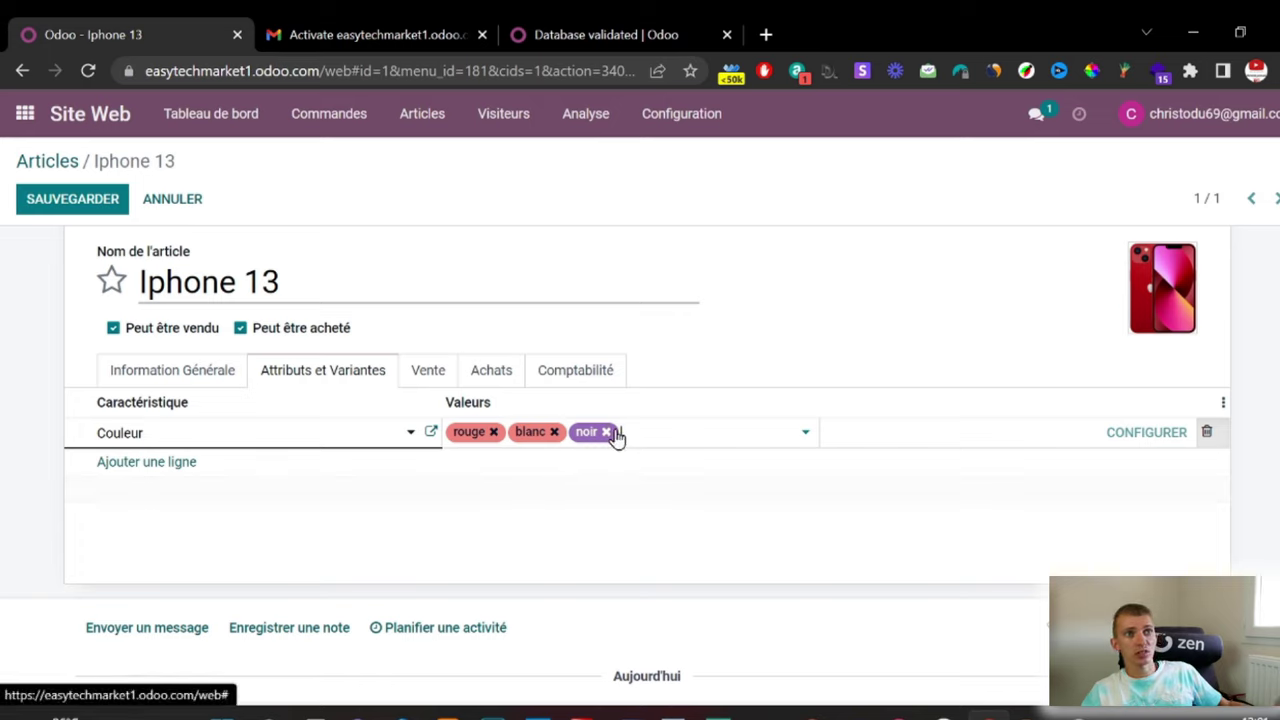
# Step: Add a Stockage characteristic with the values 16 Go, 64 Go and 128 Go, and save the article
pyautogui.click(185, 464)
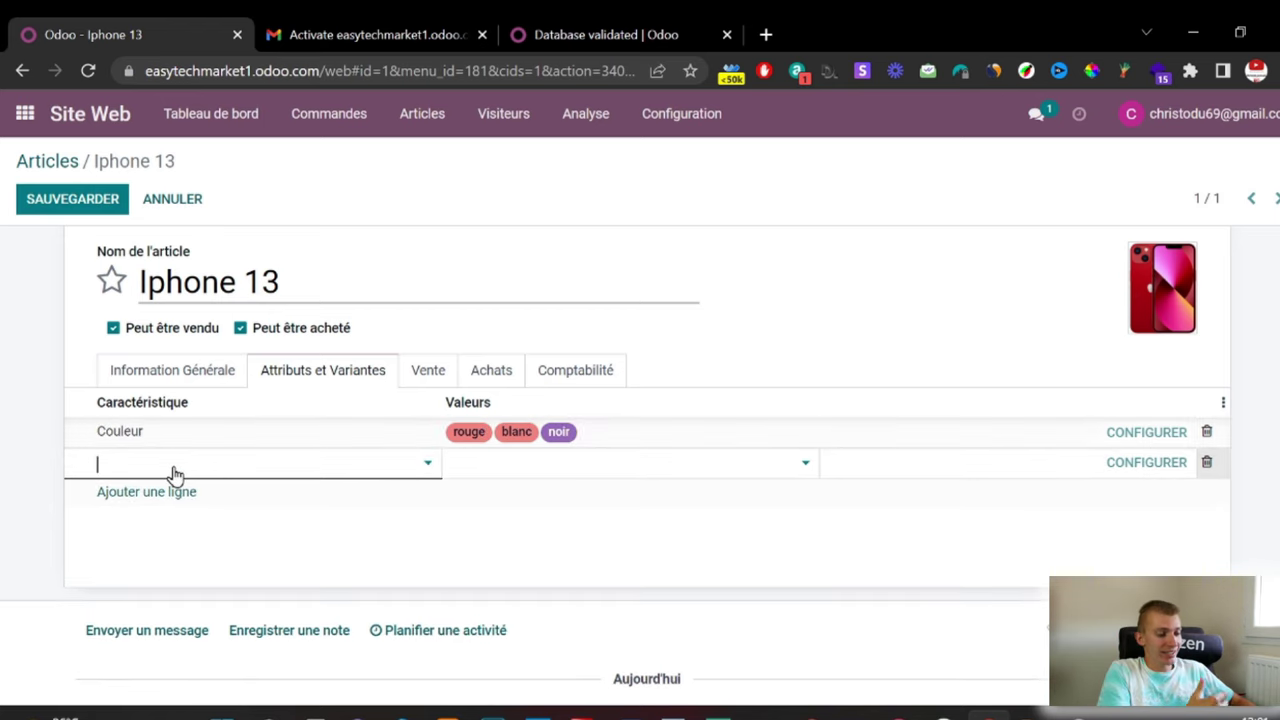
pyautogui.write('Stockage')
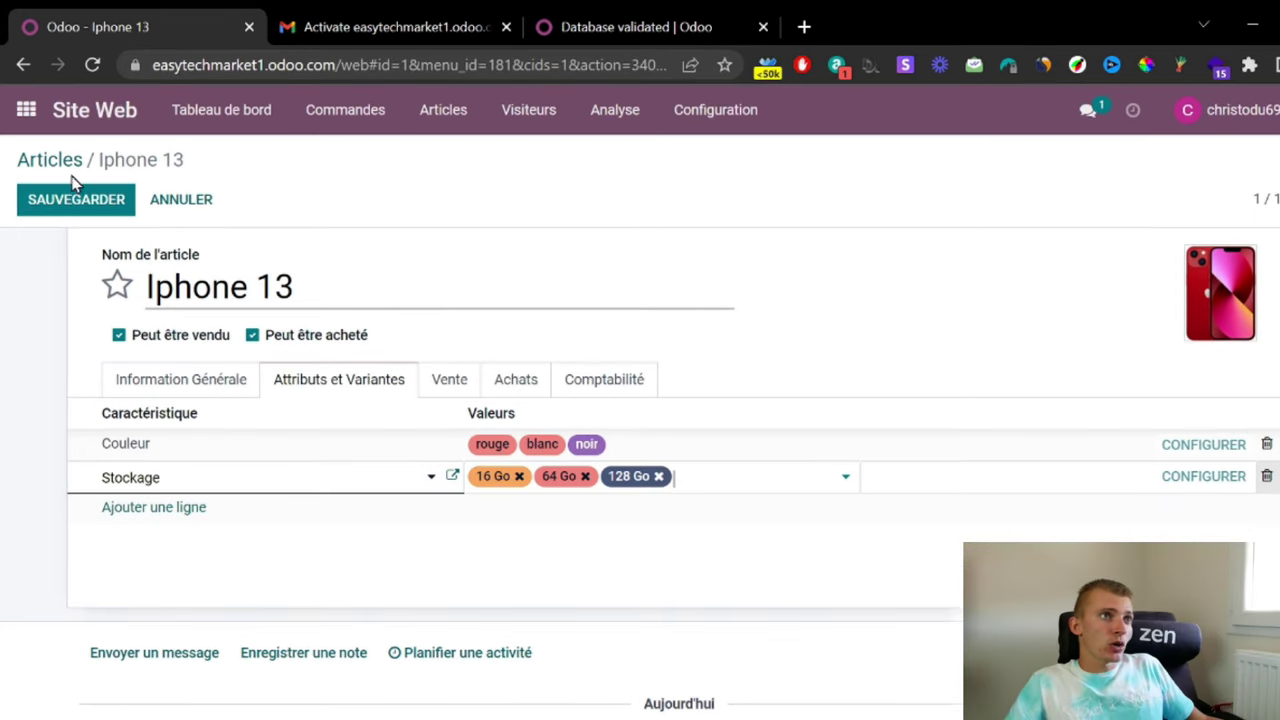
pyautogui.click(72, 195)
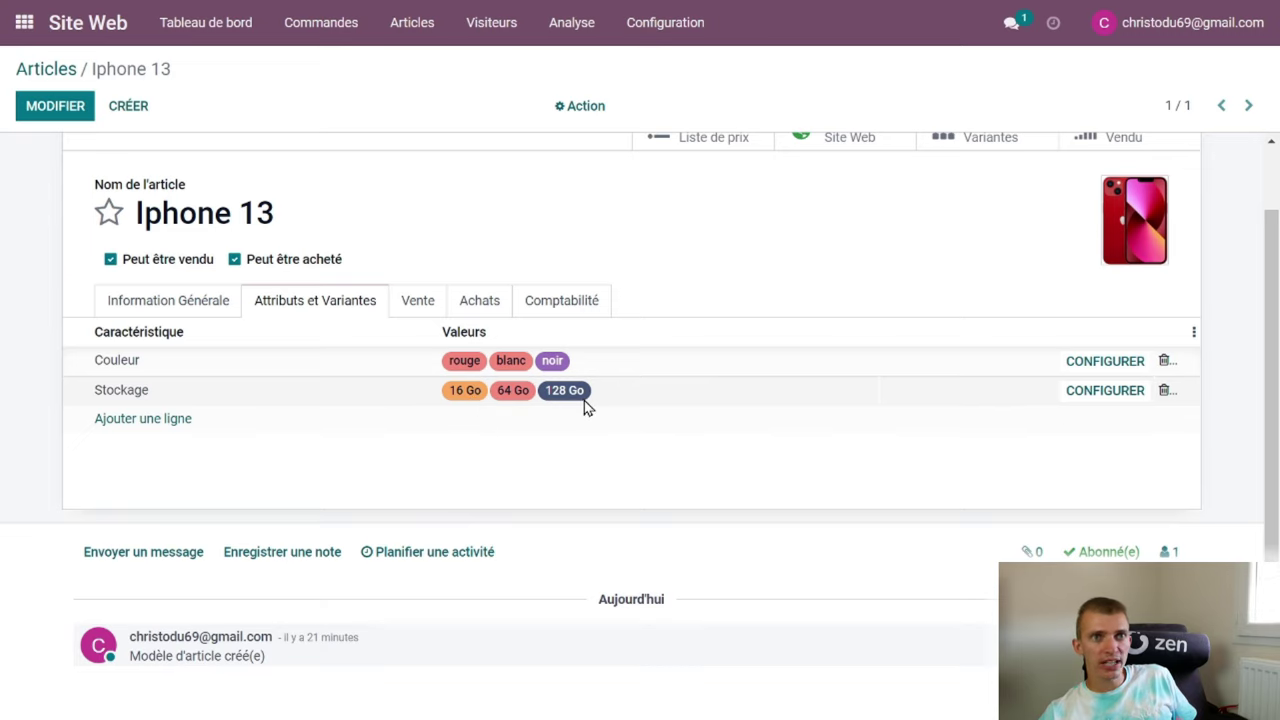
# Step: Set the price supplement of the Stockage value 64 Go to 100 € in the Iphone 13's variant values and save it
pyautogui.click(1106, 395)
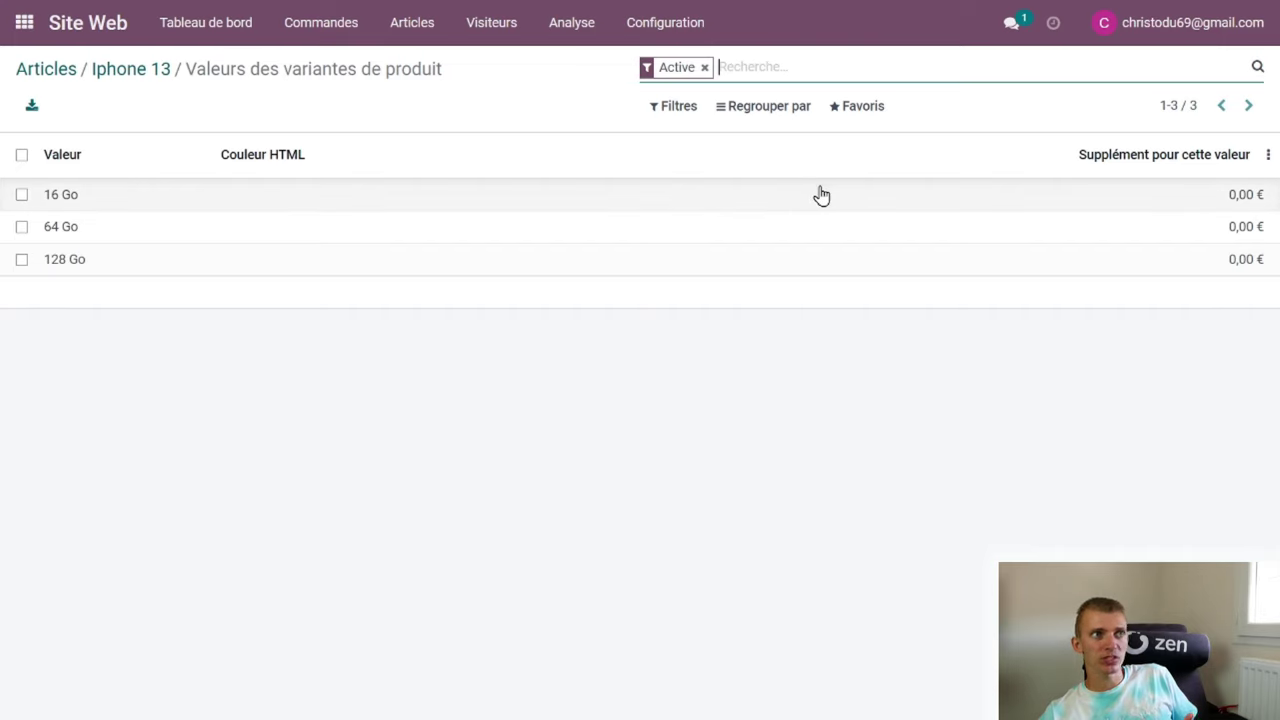
pyautogui.click(810, 241)
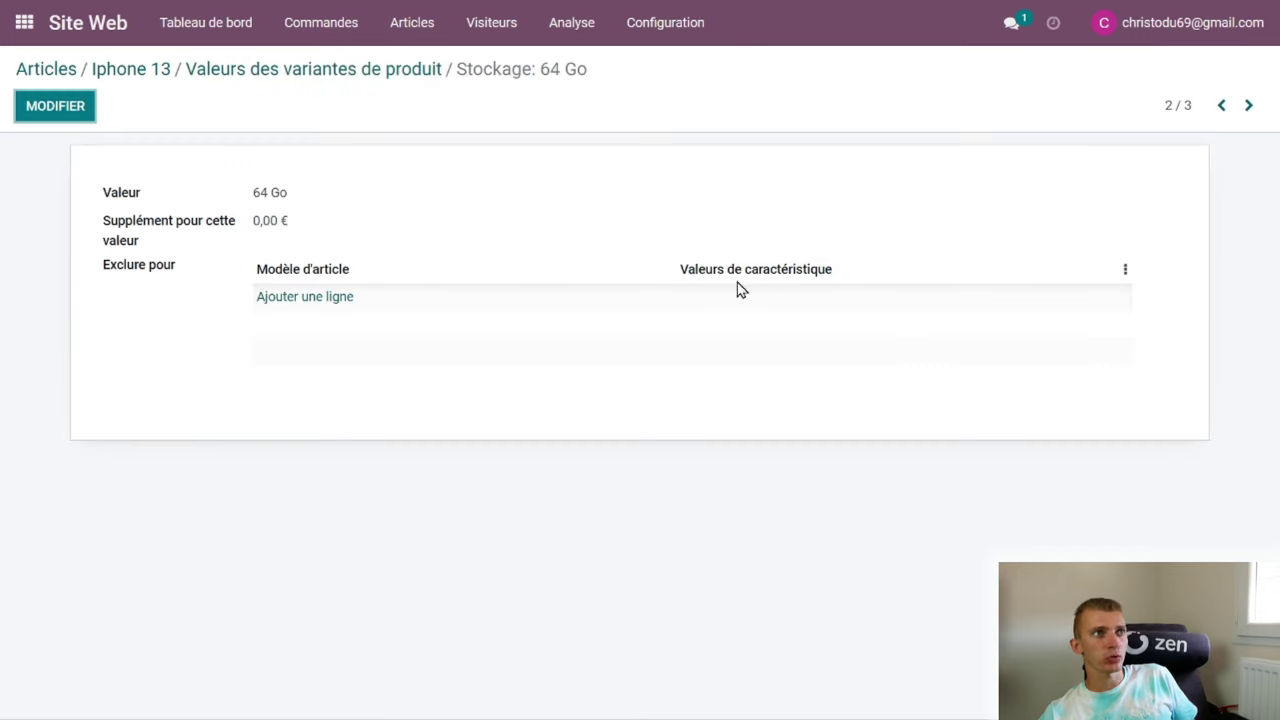
pyautogui.click(43, 110)
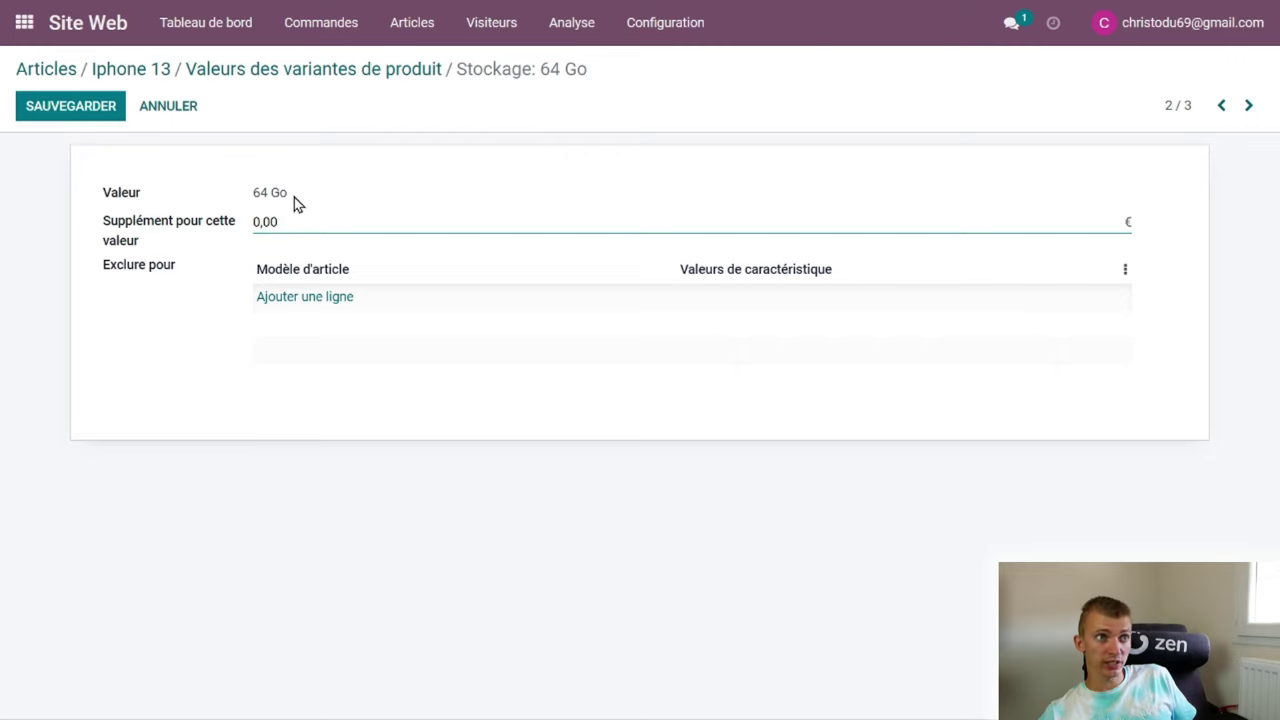
pyautogui.doubleClick(265, 221)
pyautogui.write('100')
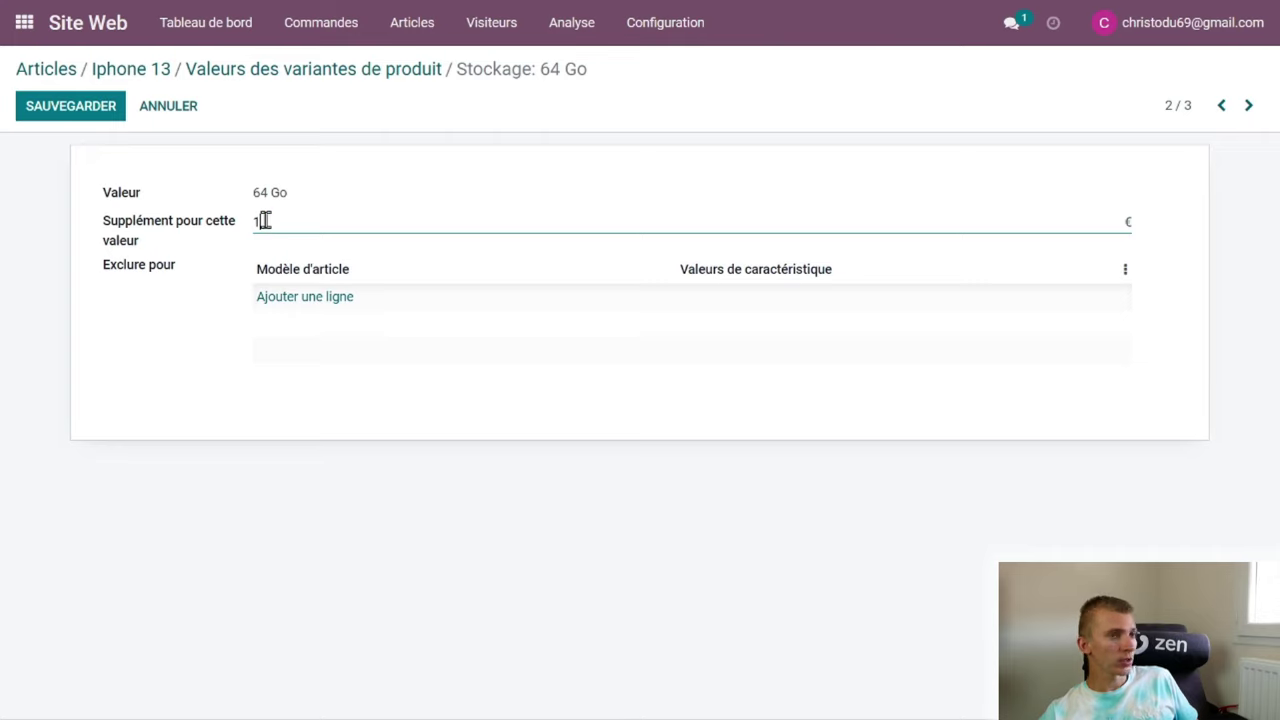
pyautogui.click(252, 475)
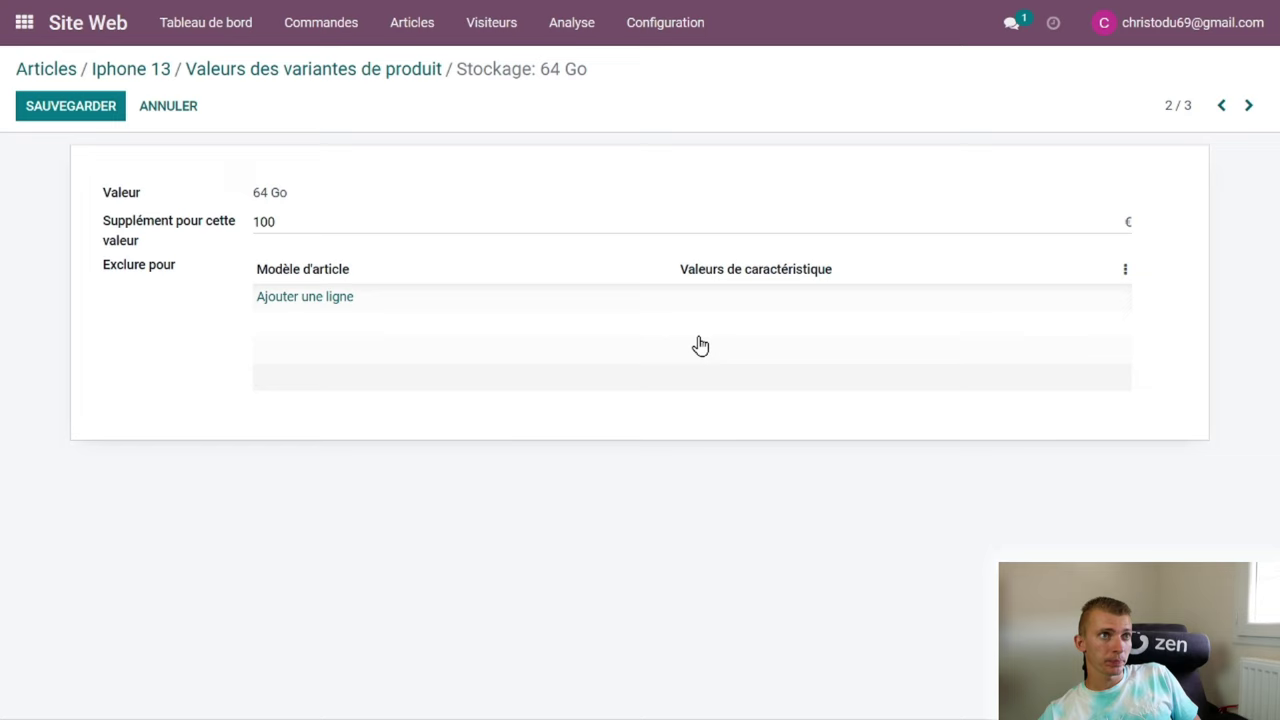
pyautogui.click(97, 104)
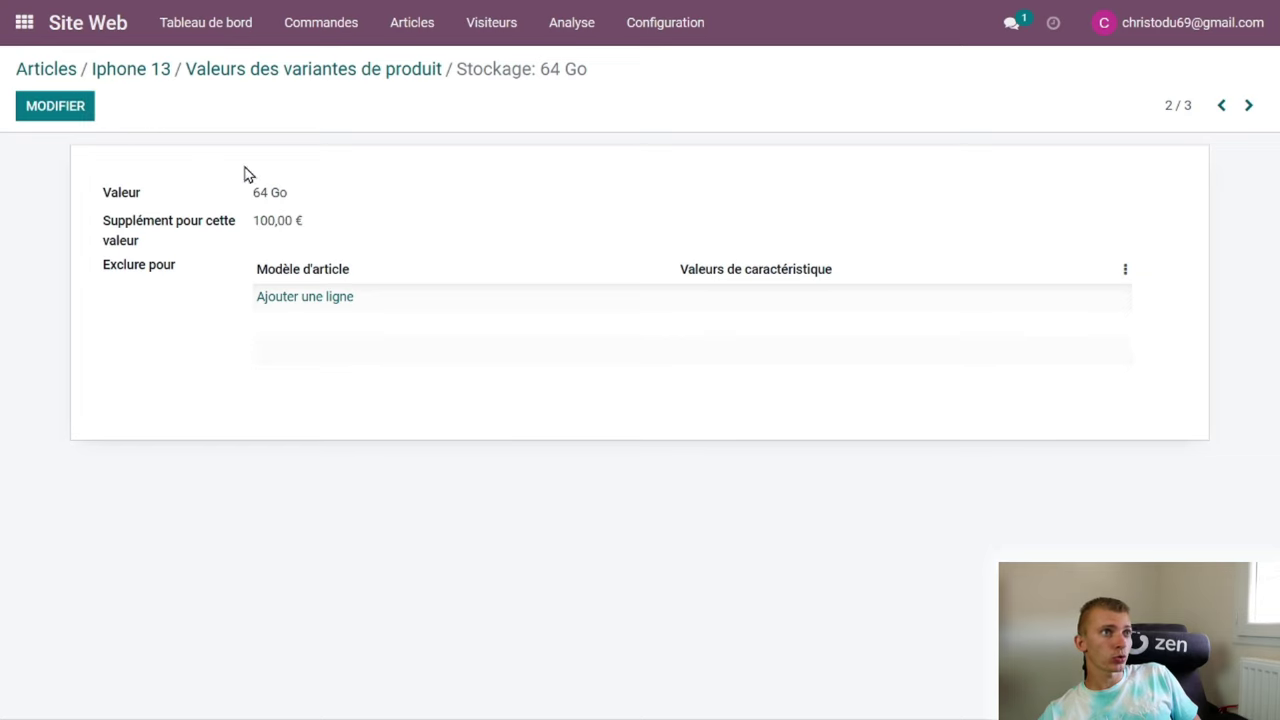
# Step: Add Iphone 13 (rouge, 16 Go) as an accessory in the article's sales settings and attach a red iPhone picture as extra media
pyautogui.hotkey('alt', 'Left')
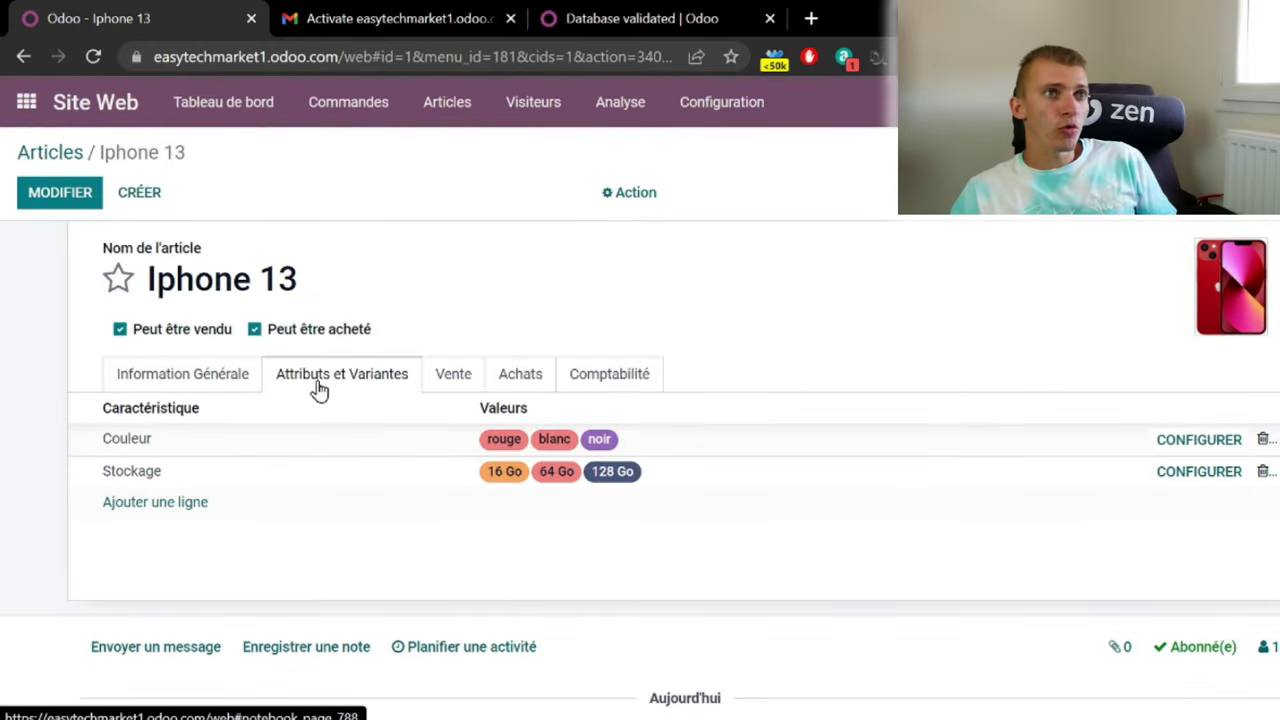
pyautogui.click(450, 385)
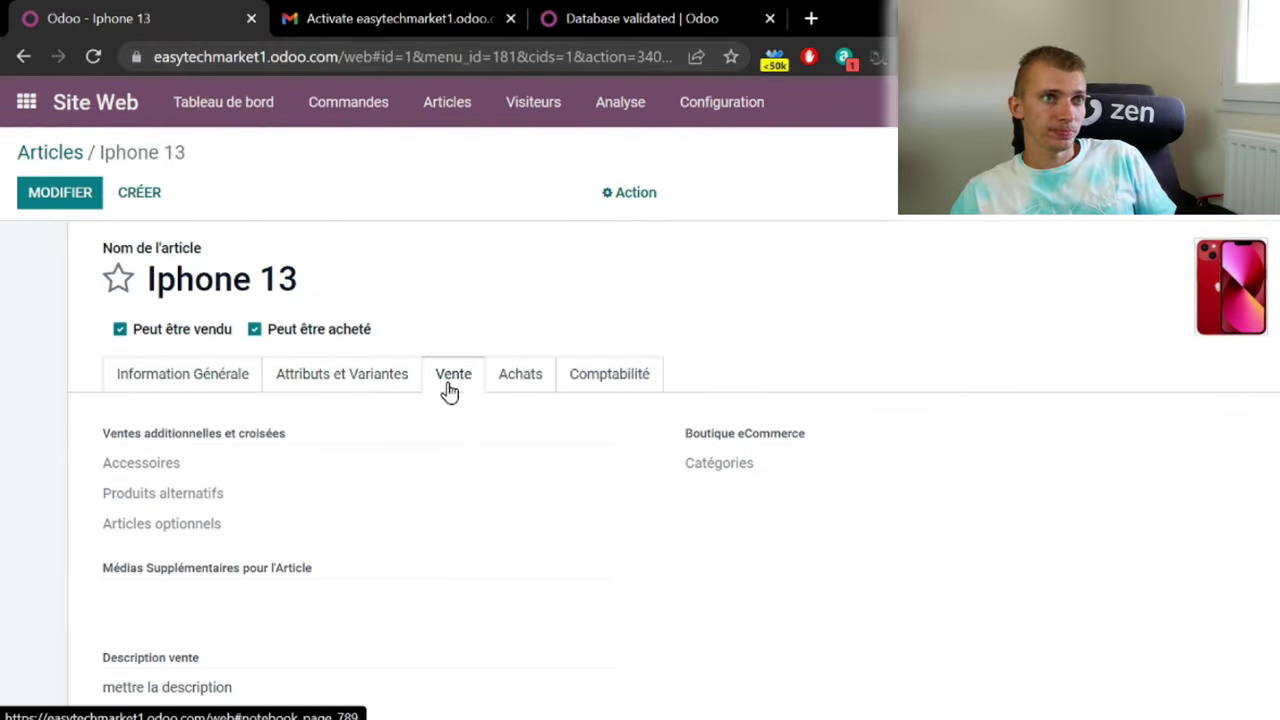
pyautogui.click(156, 470)
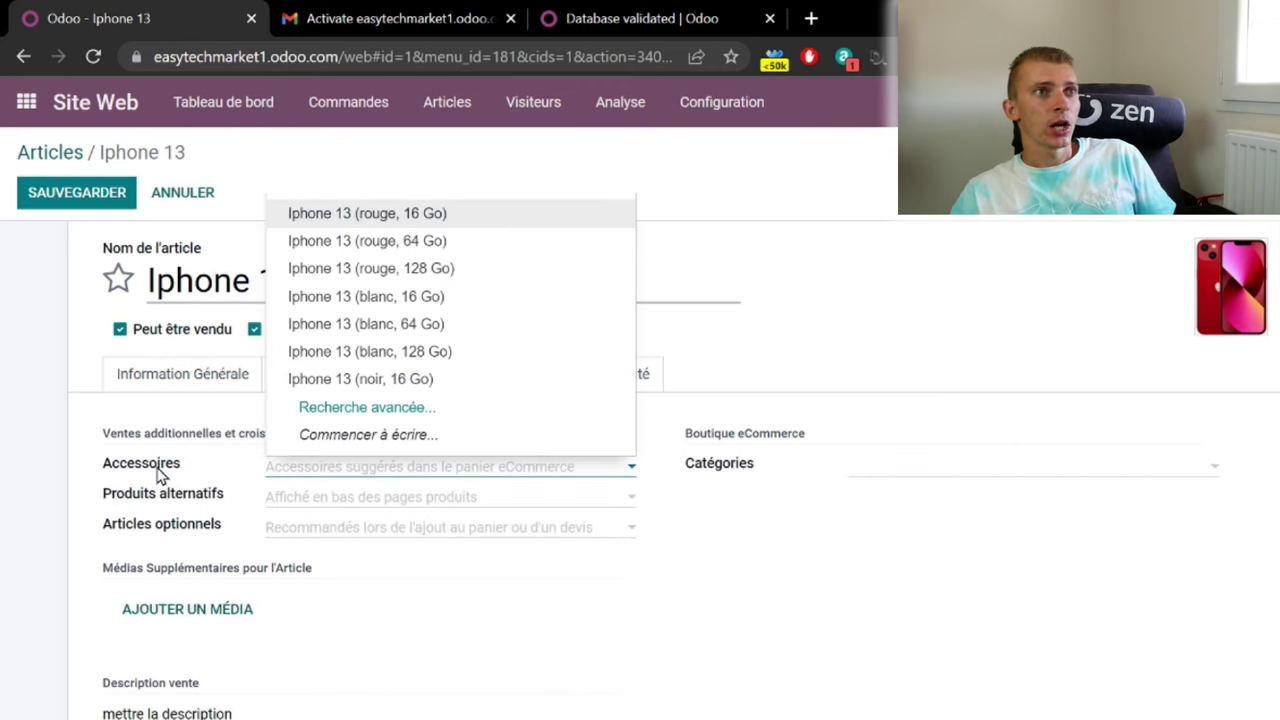
pyautogui.moveTo(156, 472)
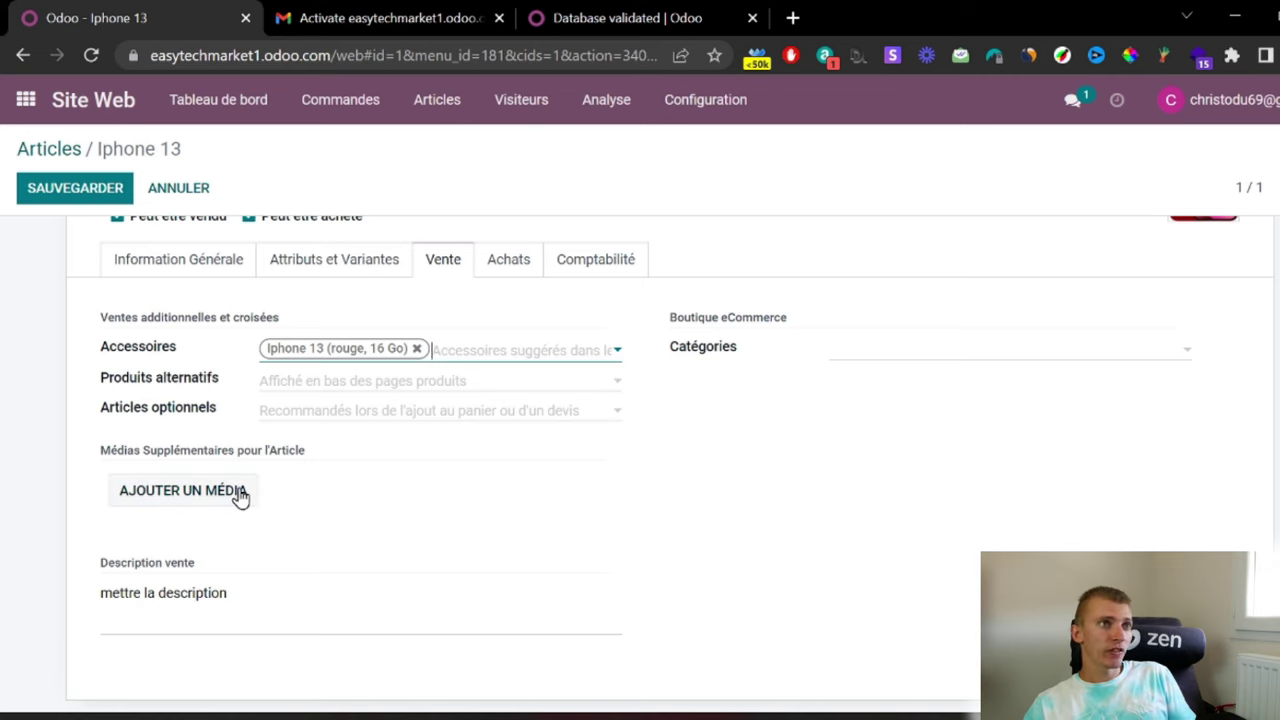
pyautogui.click(239, 491)
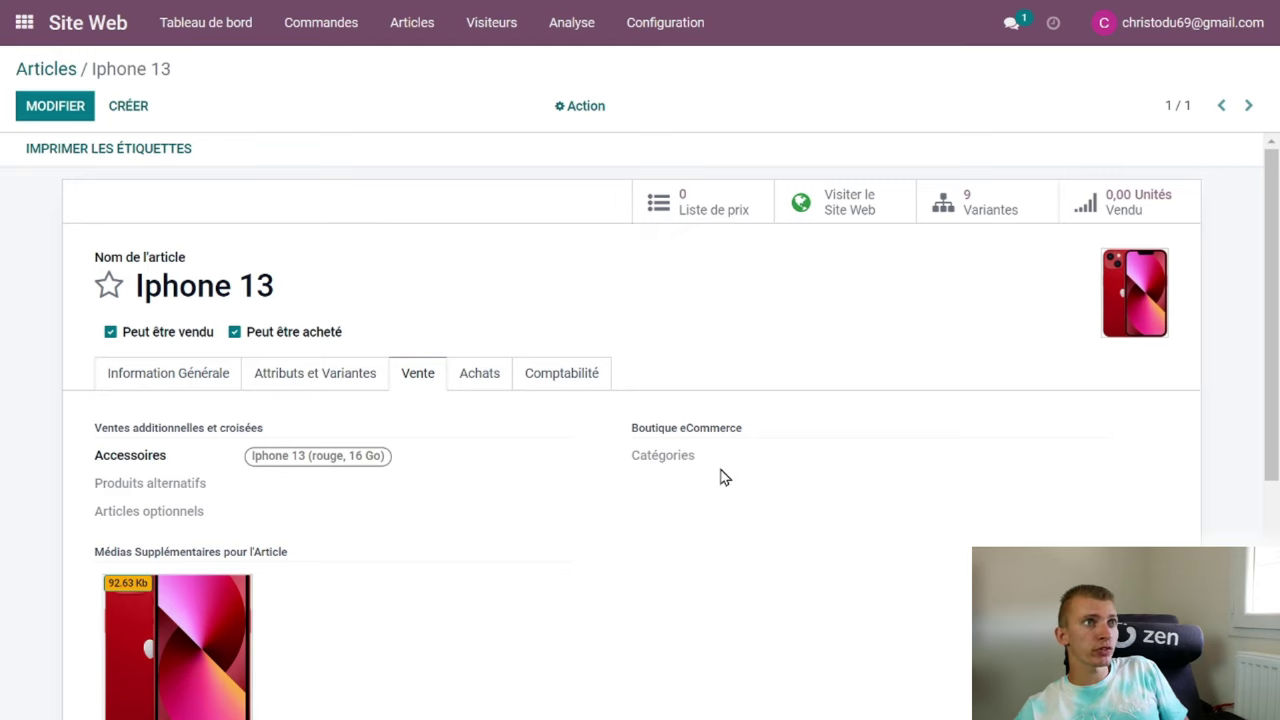
# Step: Edit the Iphone 13 article and create the eCommerce category Smartphones for it
pyautogui.click(50, 107)
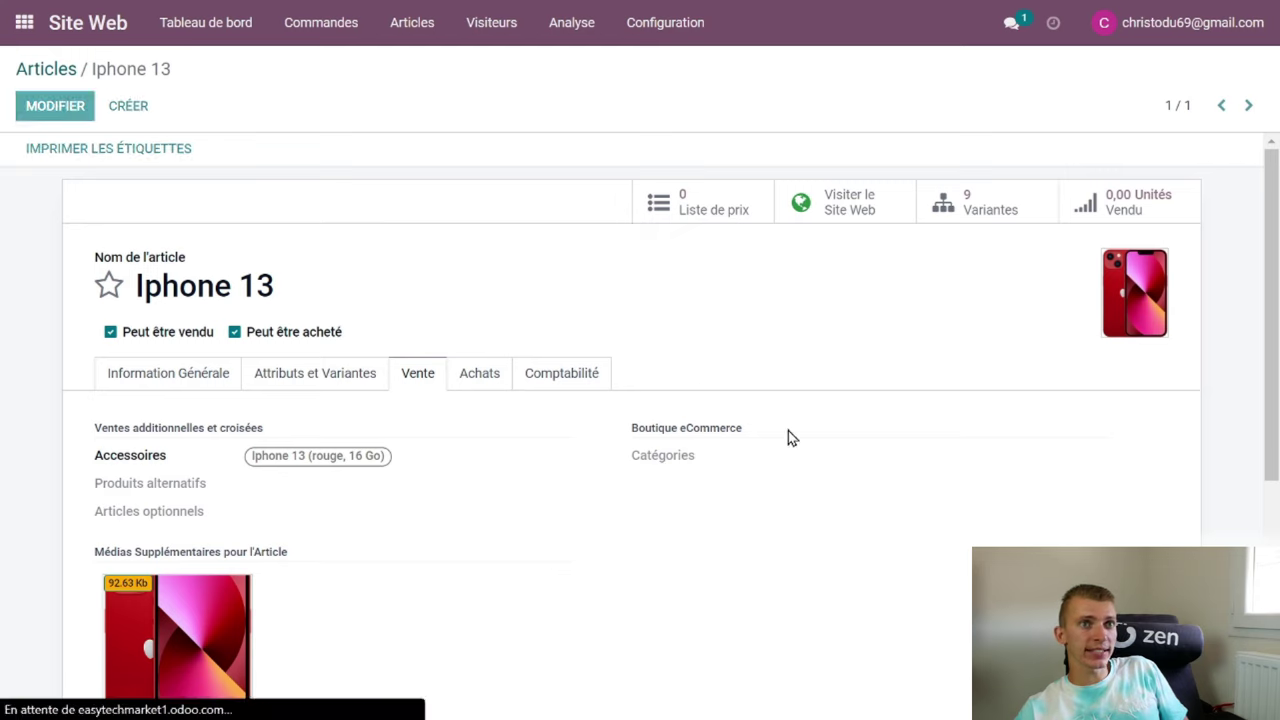
pyautogui.click(834, 472)
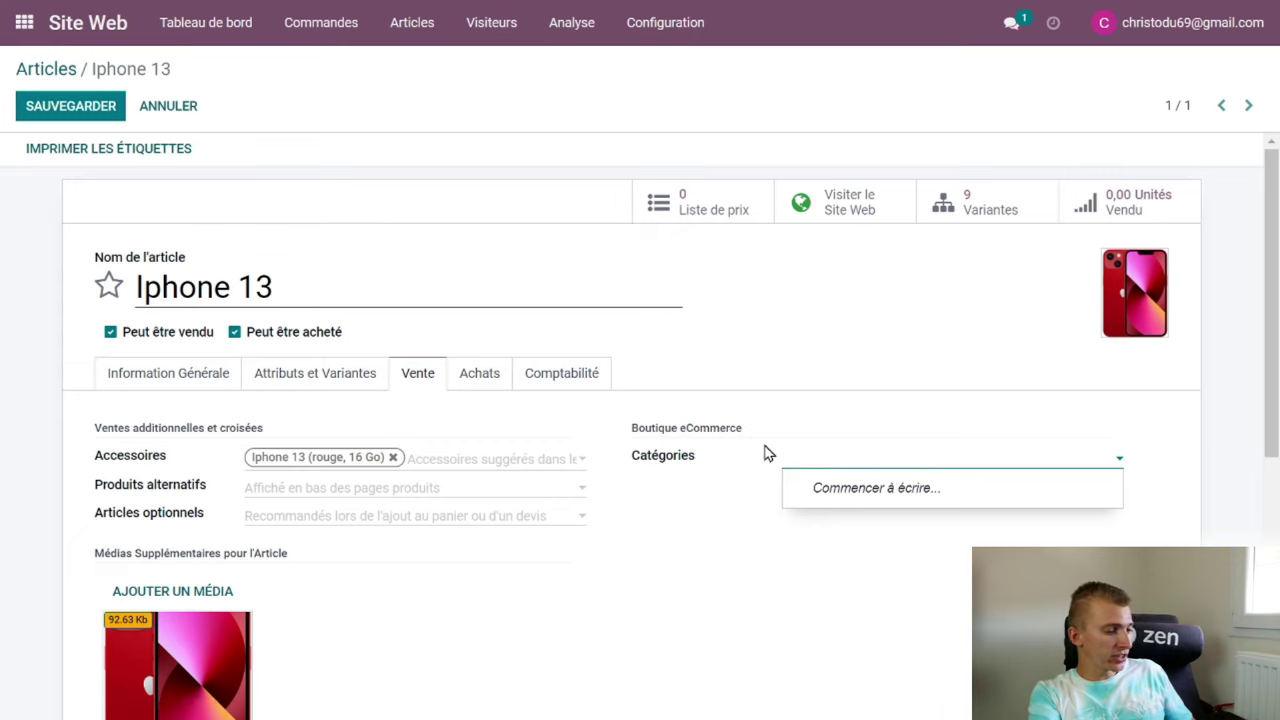
pyautogui.write('Ipho')
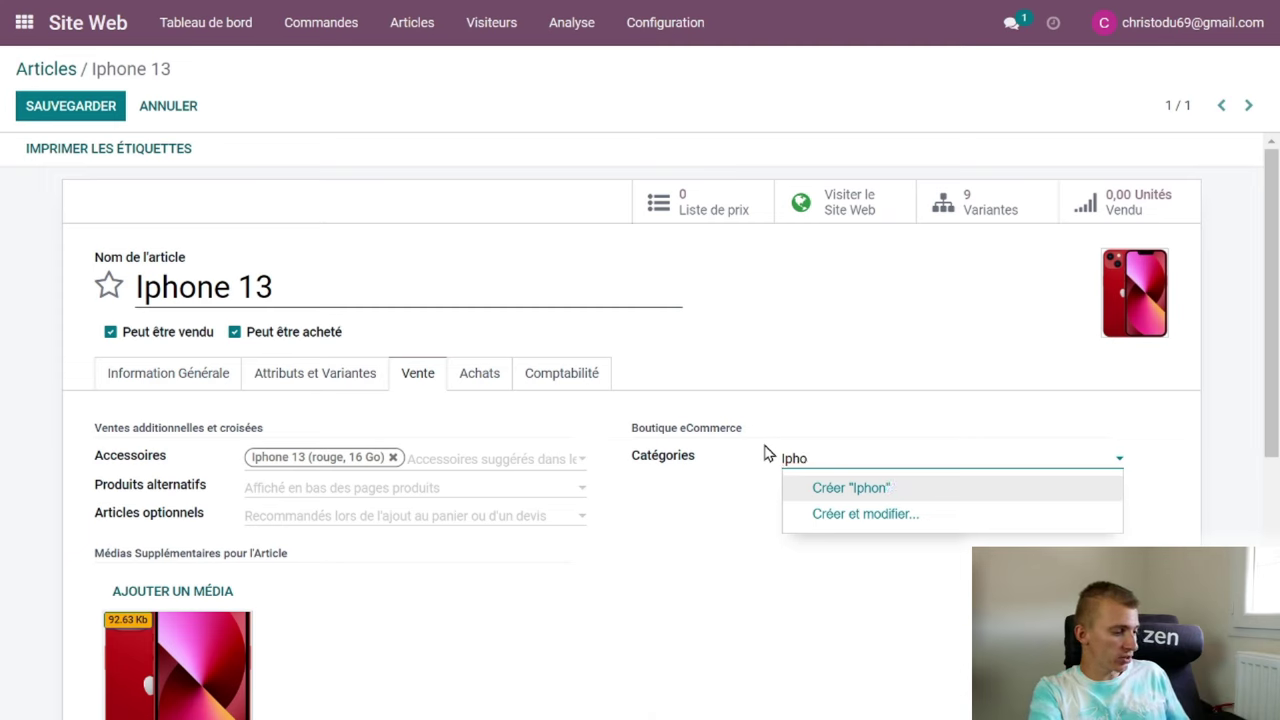
pyautogui.write('Smartph')
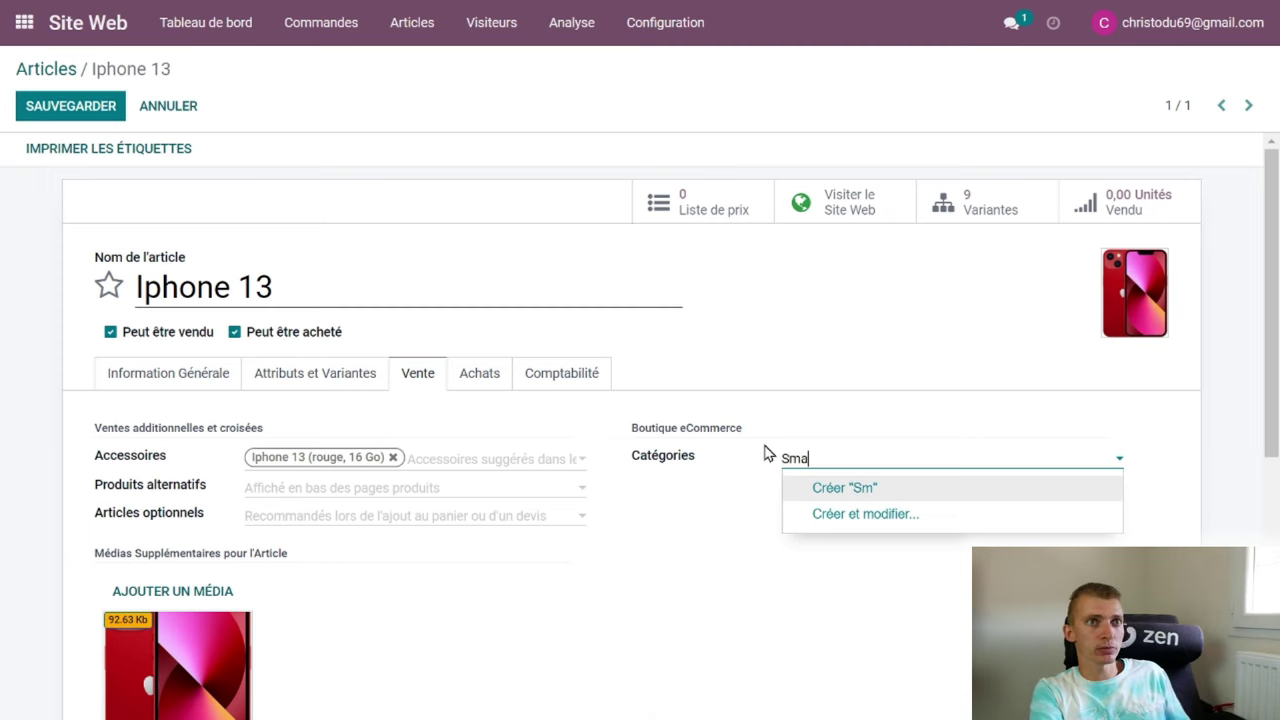
pyautogui.write('ones')
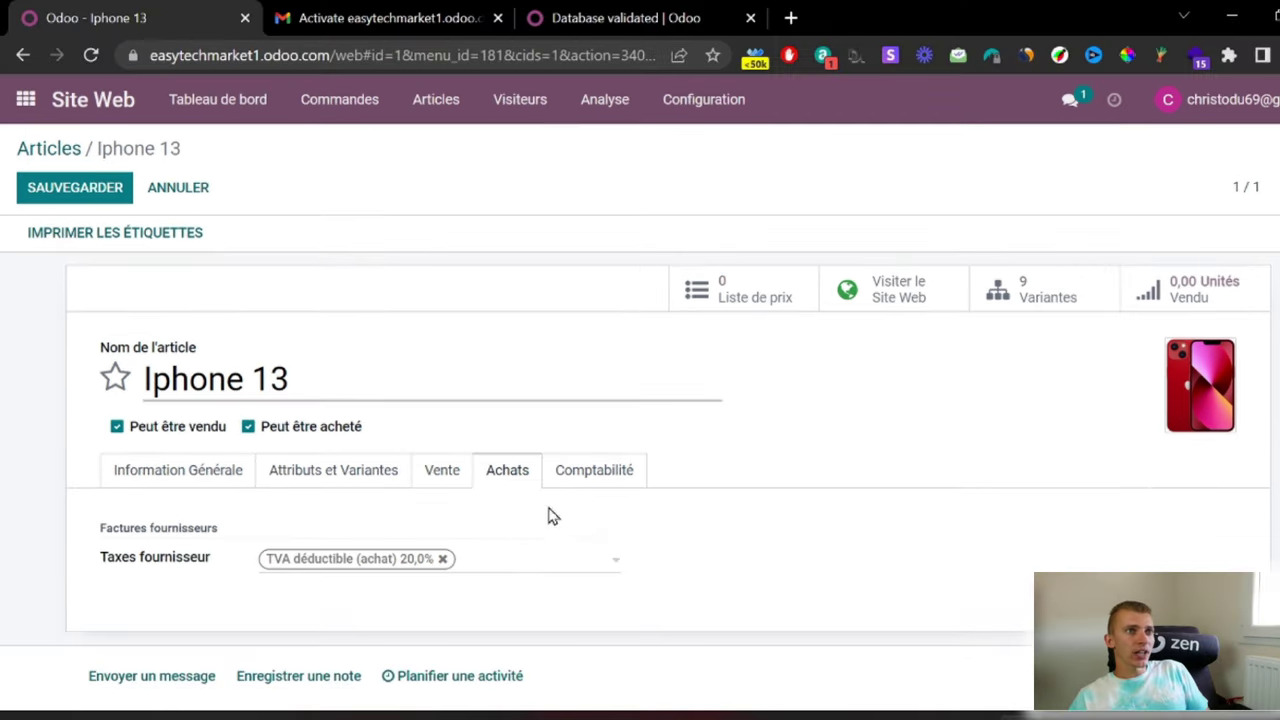
# Step: Review the Iphone 13's accounting and general information and open its product variants
pyautogui.click(579, 474)
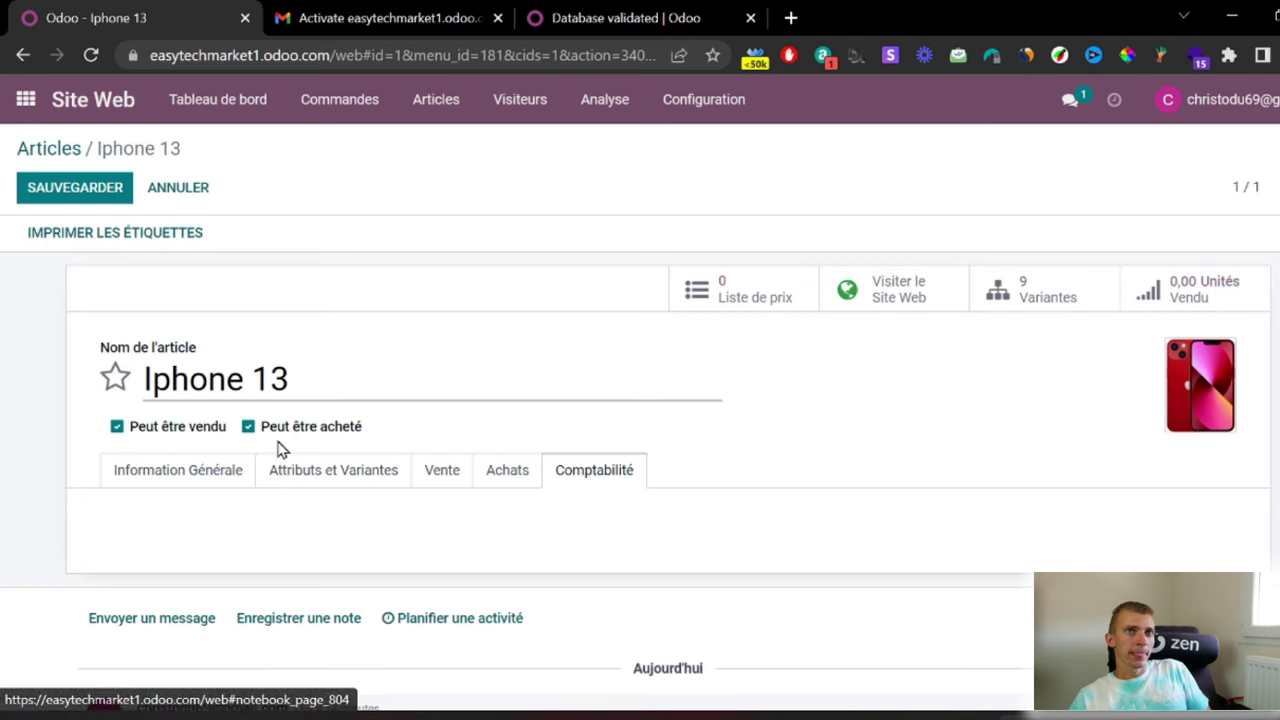
pyautogui.click(188, 487)
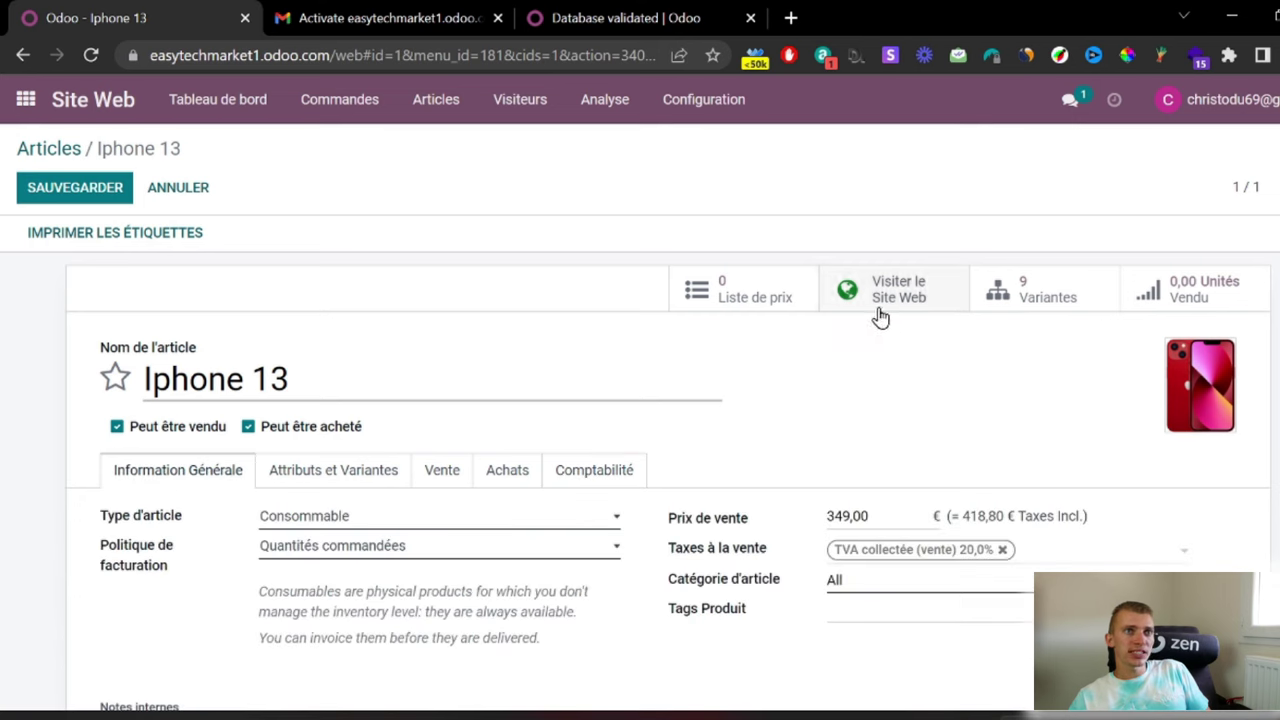
pyautogui.click(1048, 296)
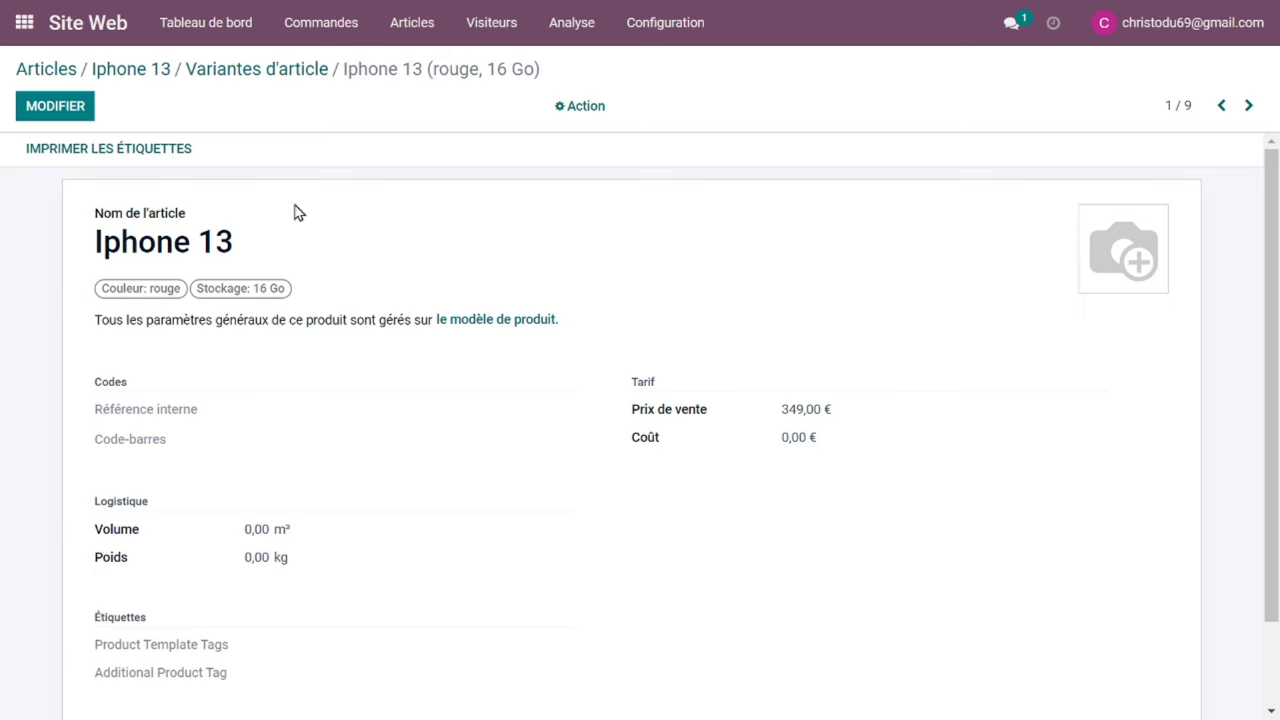
# Step: Set the image of the Iphone 13 (rouge, 16 Go) variant to the file iphone13-dos-red-400x540
pyautogui.click(62, 112)
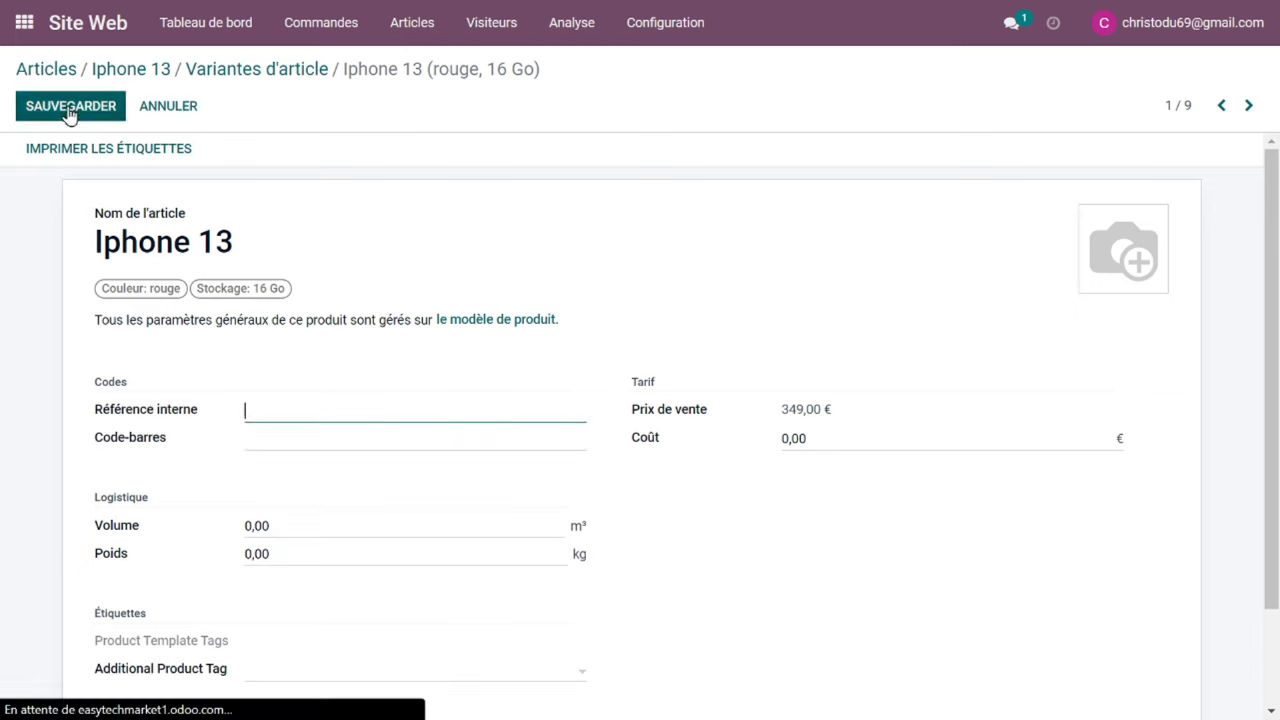
pyautogui.moveTo(1097, 258)
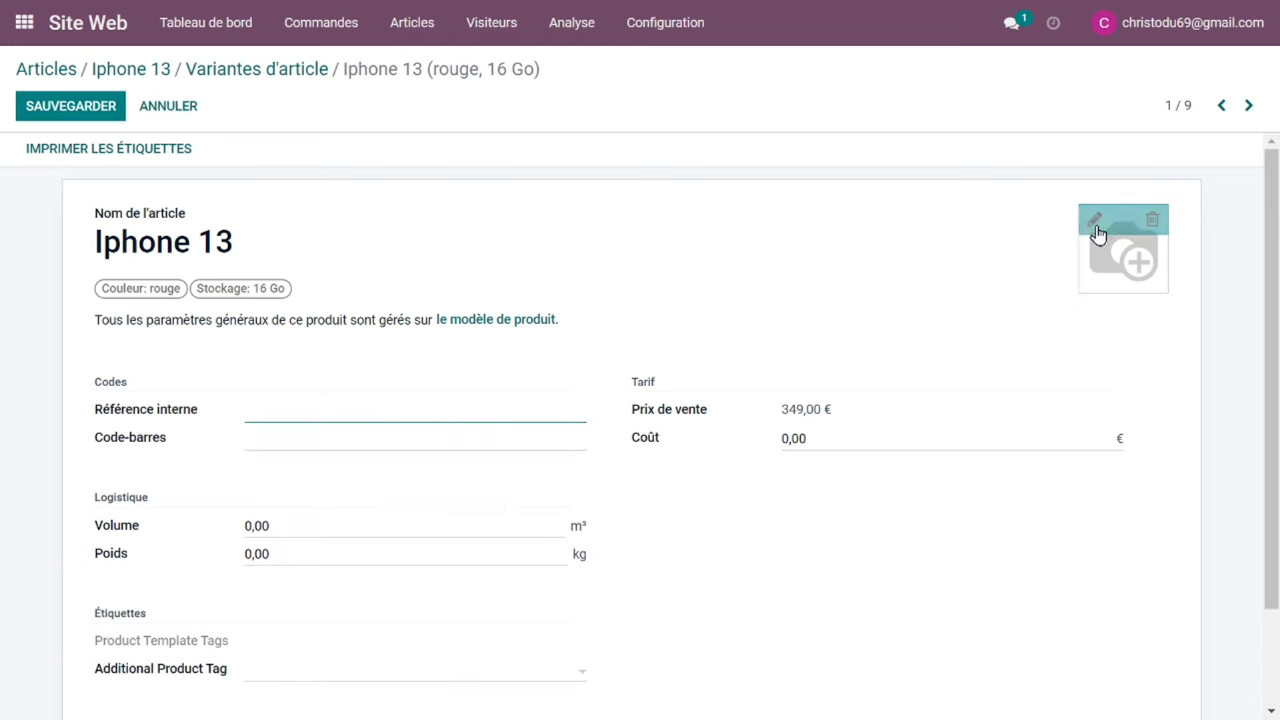
pyautogui.click(1097, 222)
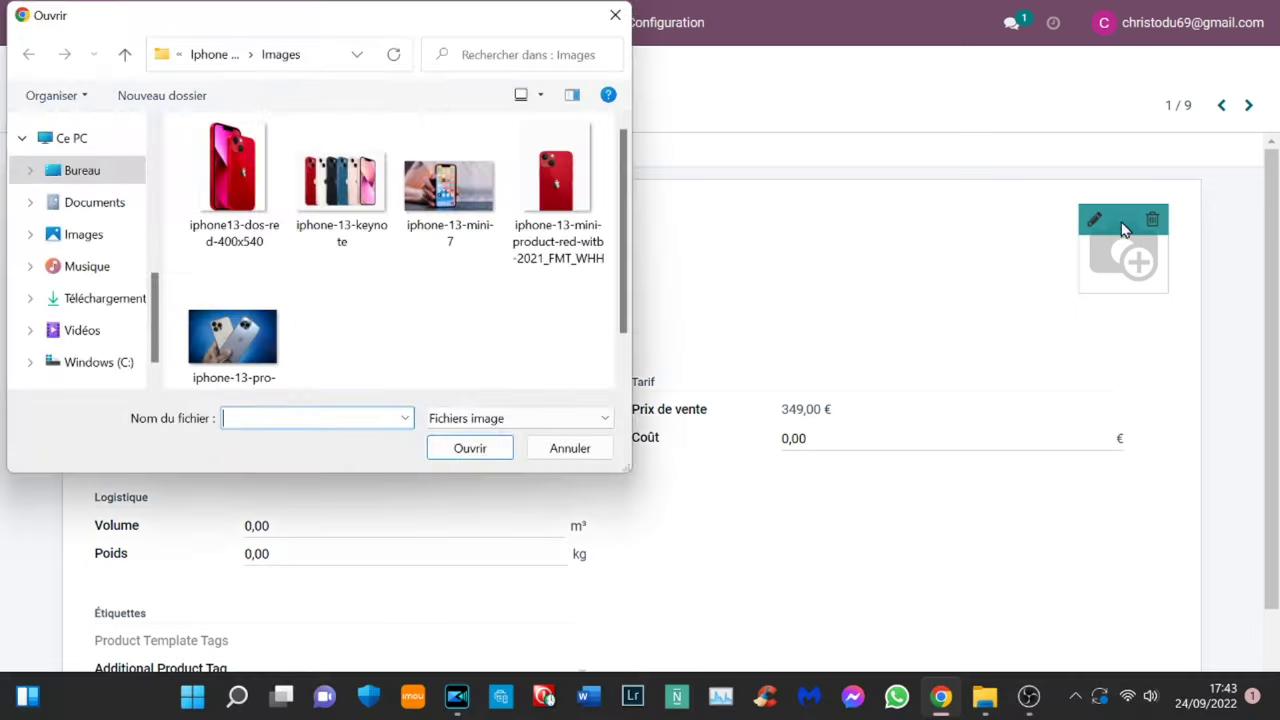
pyautogui.doubleClick(243, 197)
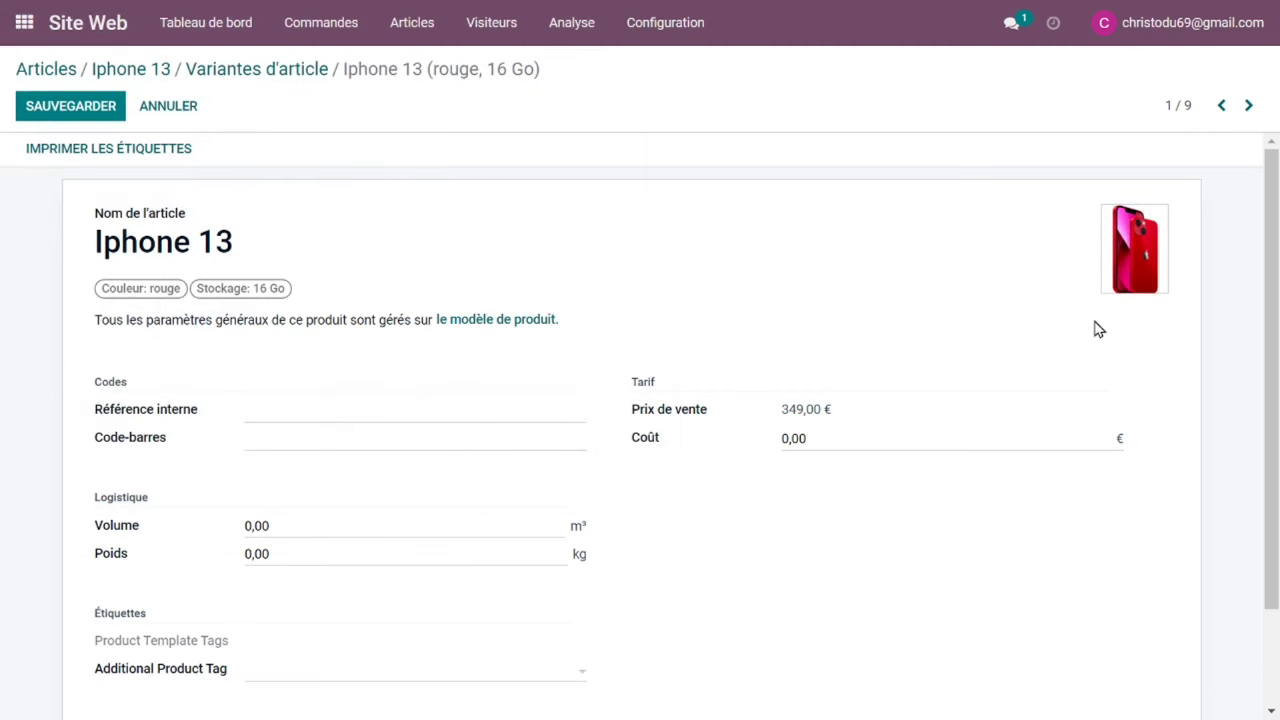
# Step: Add iphone-13-mini-product-red-witb-2021_FMT_WHH as supplementary media for the (rouge, 16 Go) variant and save the variant
pyautogui.scroll(-2, 1100, 342)
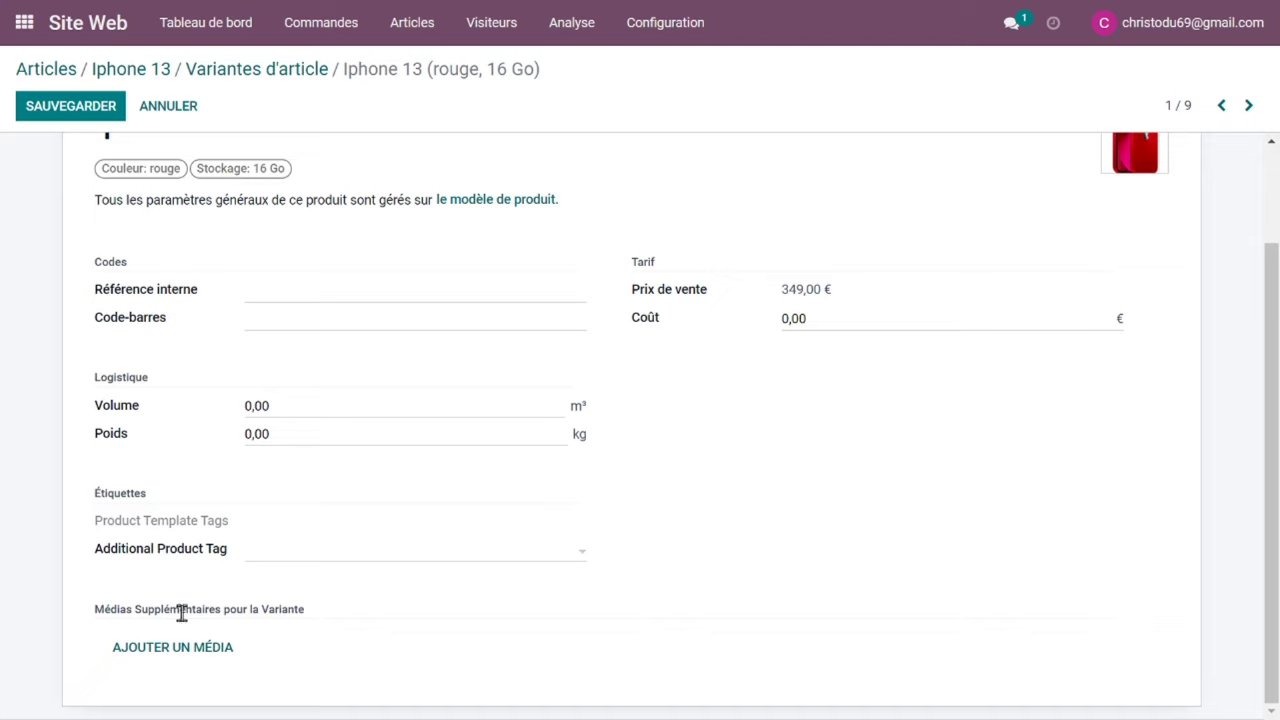
pyautogui.click(197, 647)
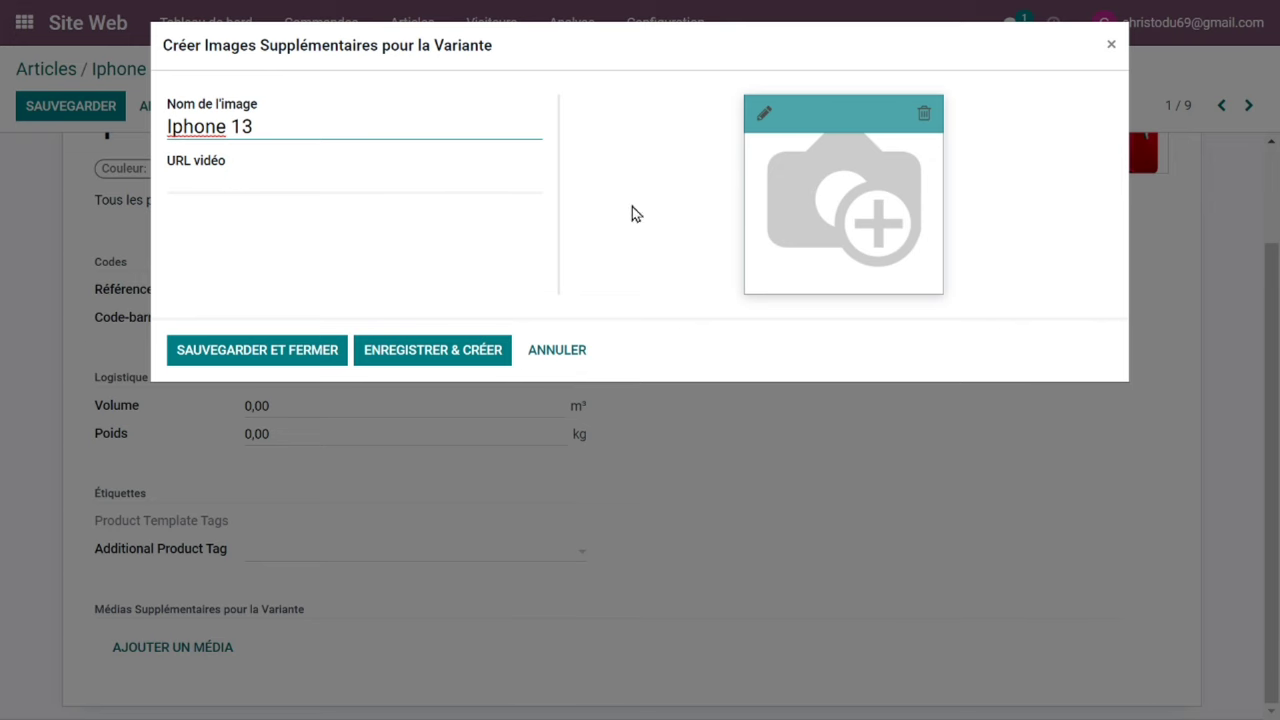
pyautogui.click(764, 114)
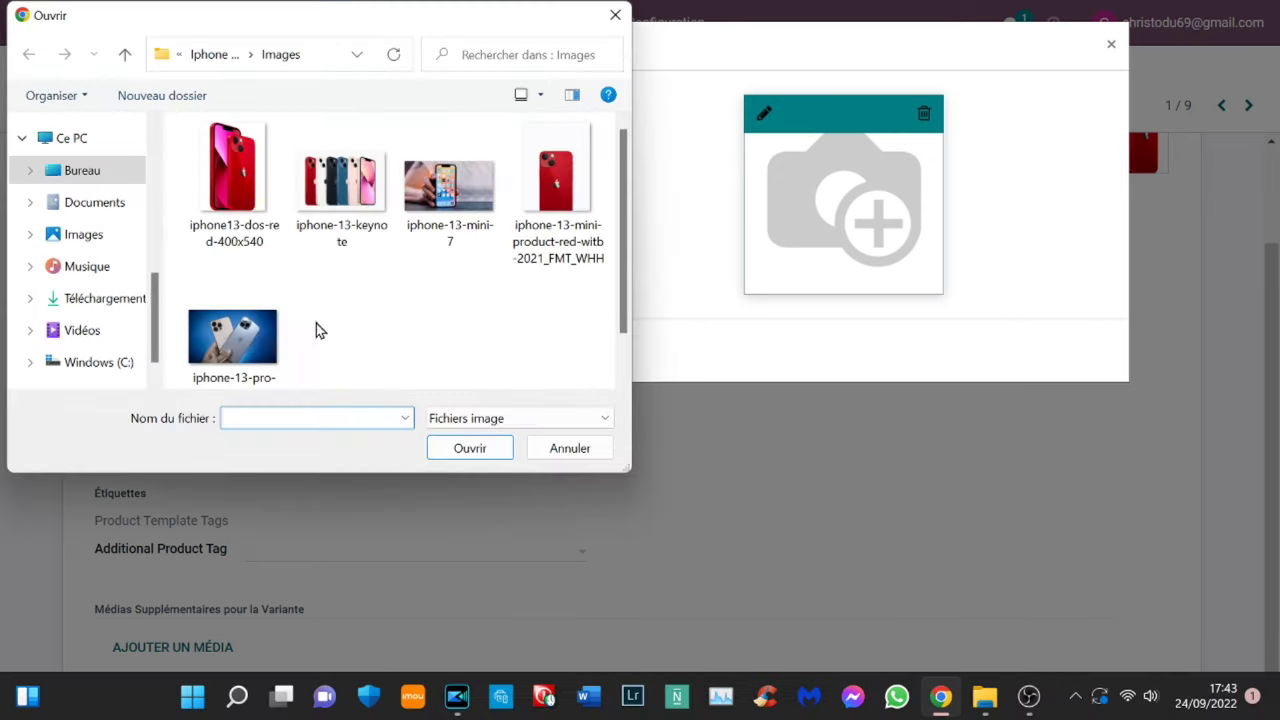
pyautogui.doubleClick(557, 192)
pyautogui.click(212, 360)
pyautogui.scroll(2, 589, 357)
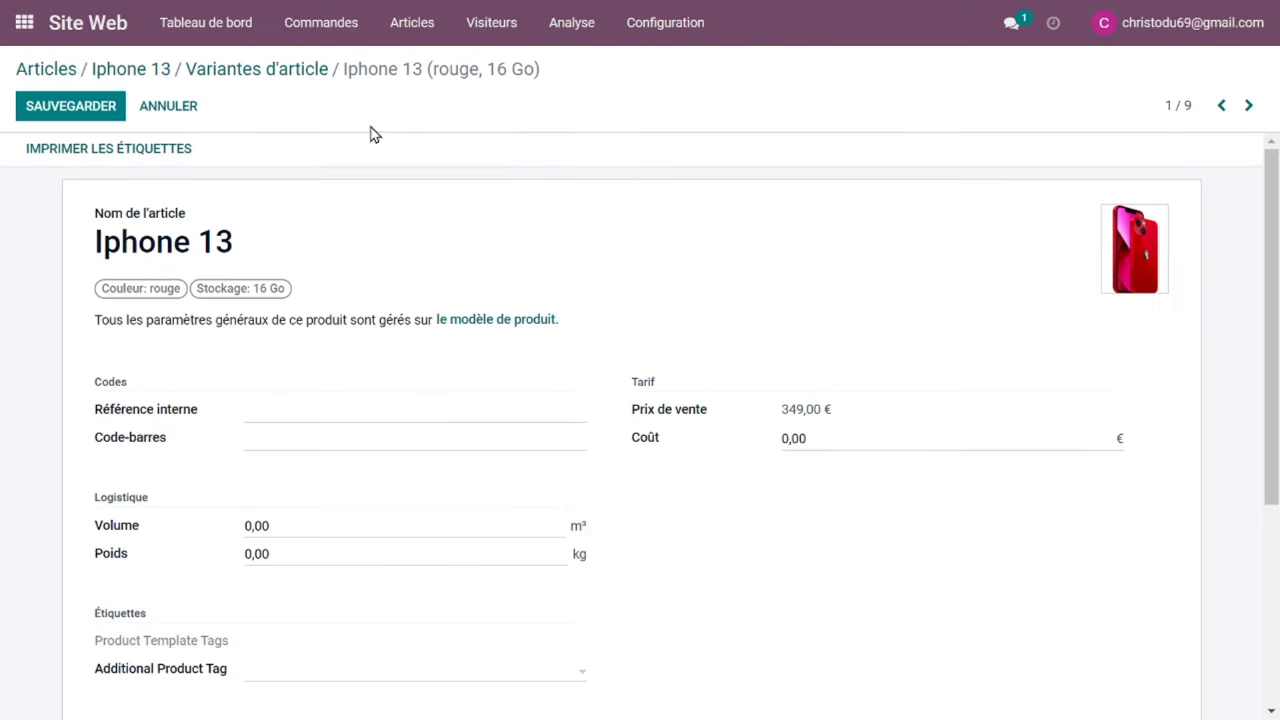
pyautogui.click(81, 116)
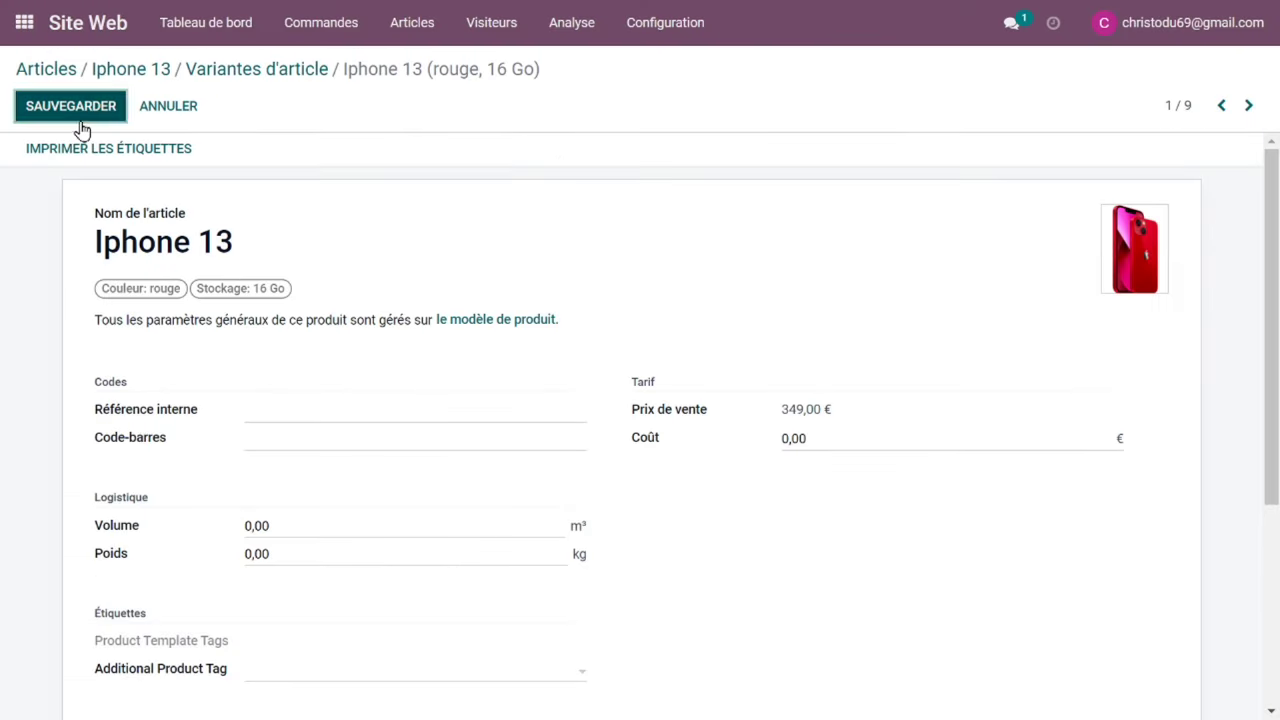
# Step: Return to the Iphone 13 article, use the photo of the red phone's back as its main image, and save
pyautogui.click(438, 333)
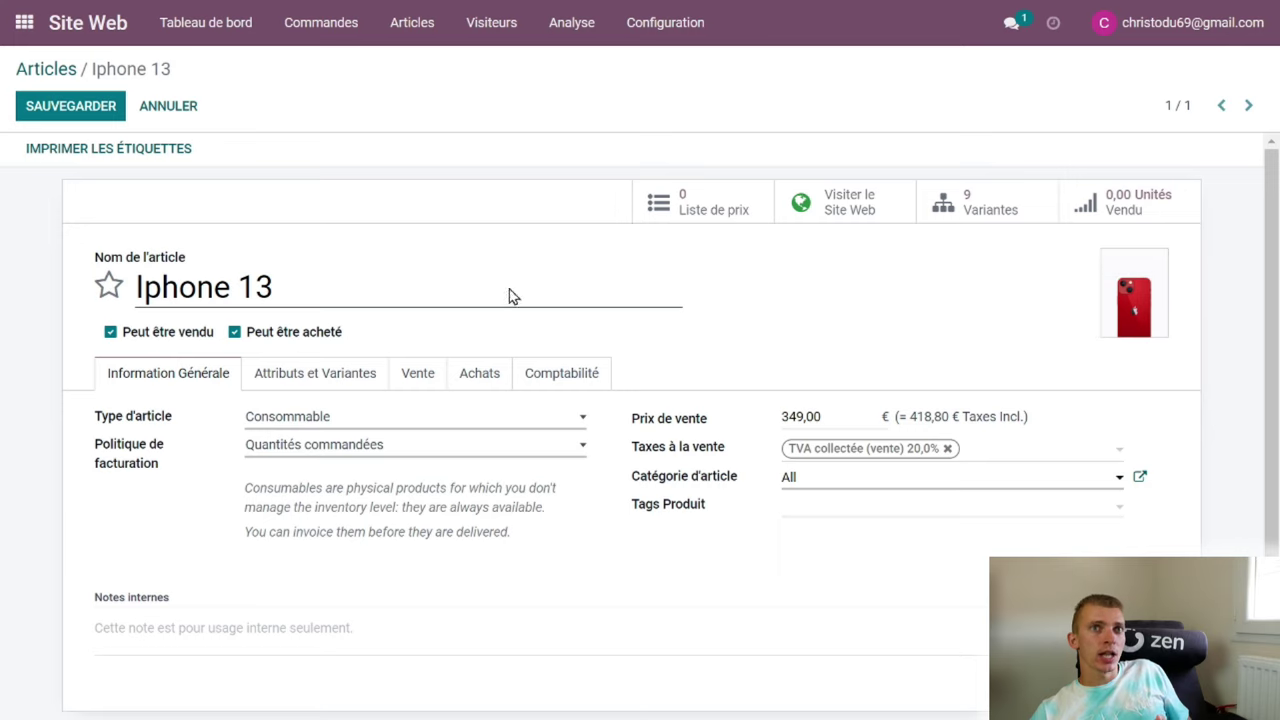
pyautogui.moveTo(1120, 306)
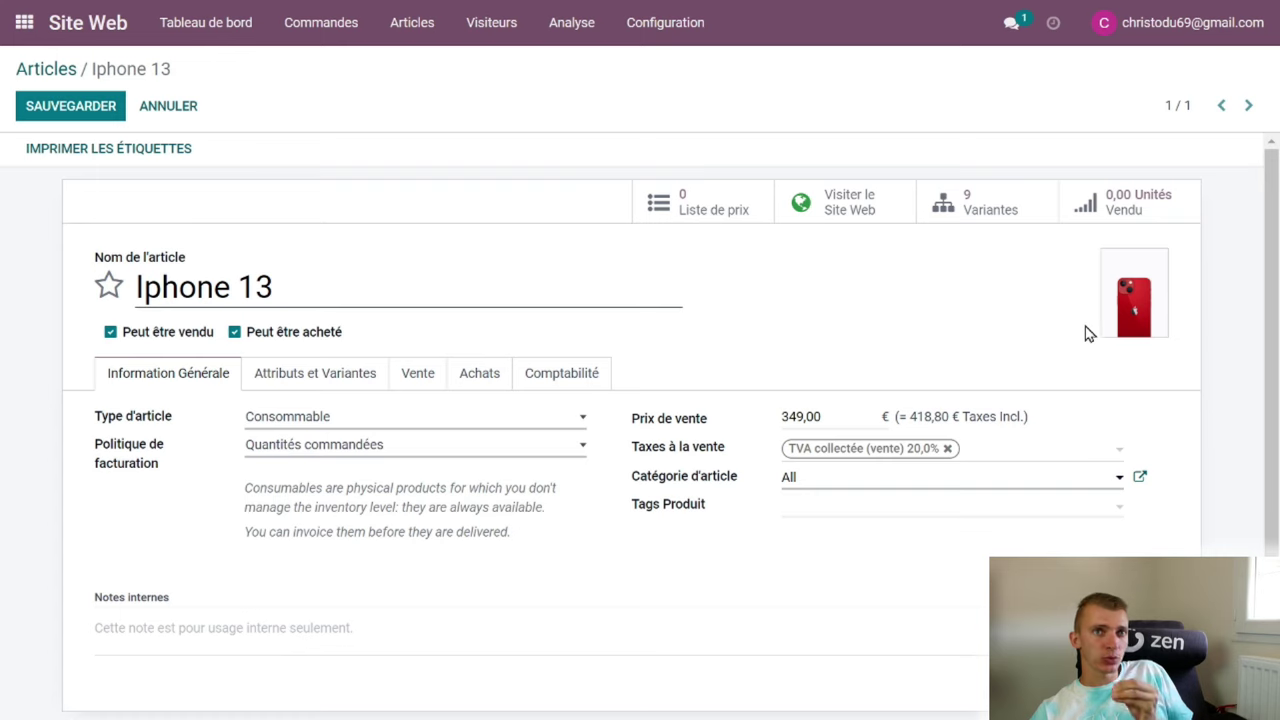
pyautogui.hotkey('alt', 's')
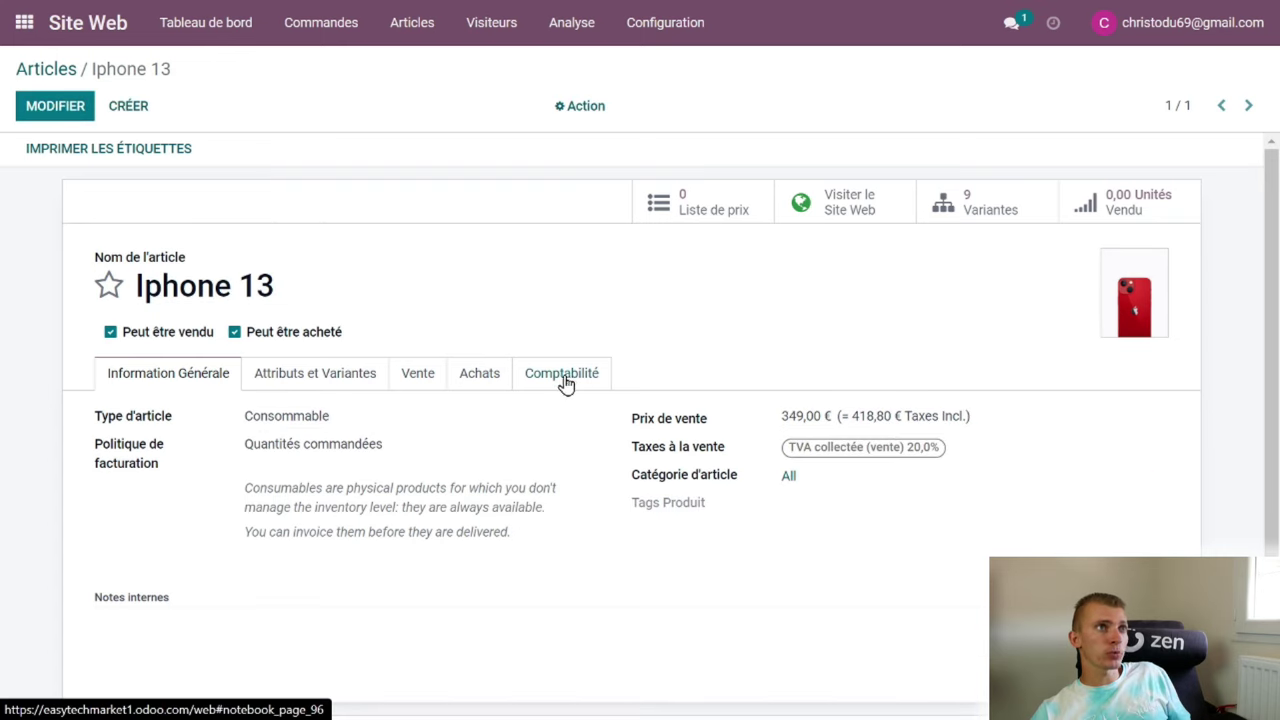
# Step: Open the company website from the Site Web application and view the Iphone 13 listing on its Boutique page
pyautogui.click(24, 24)
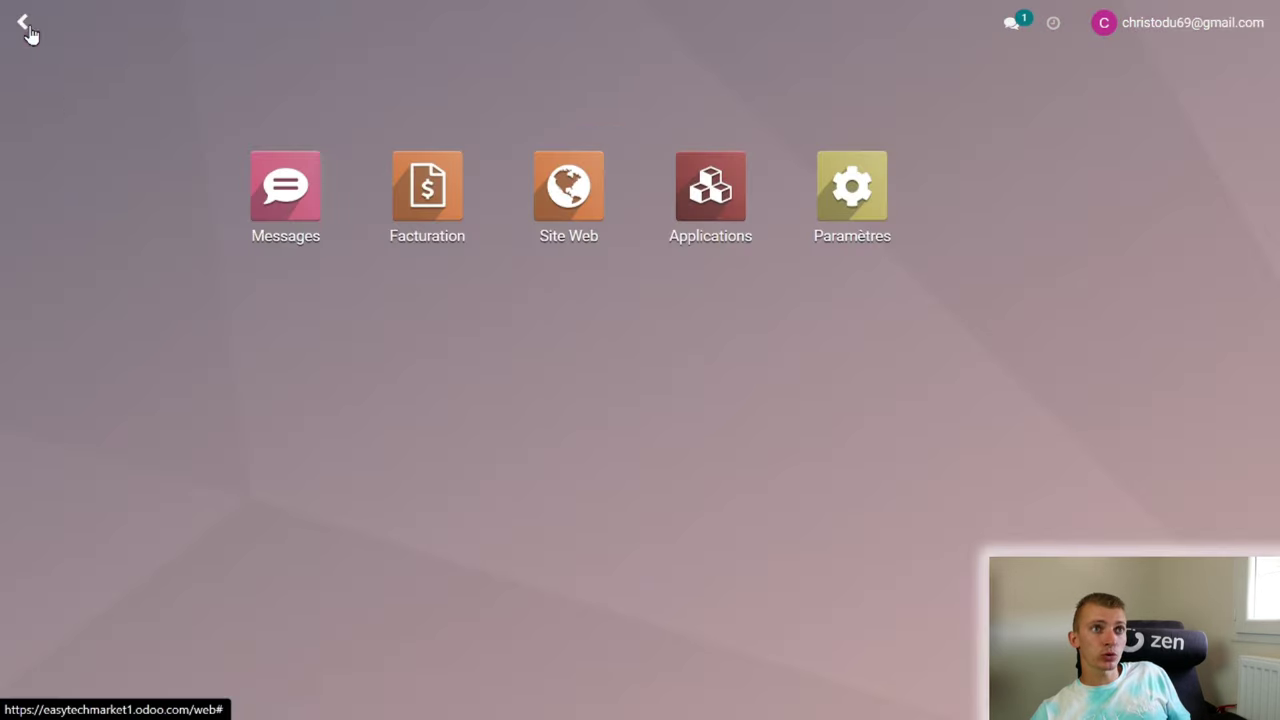
pyautogui.click(563, 190)
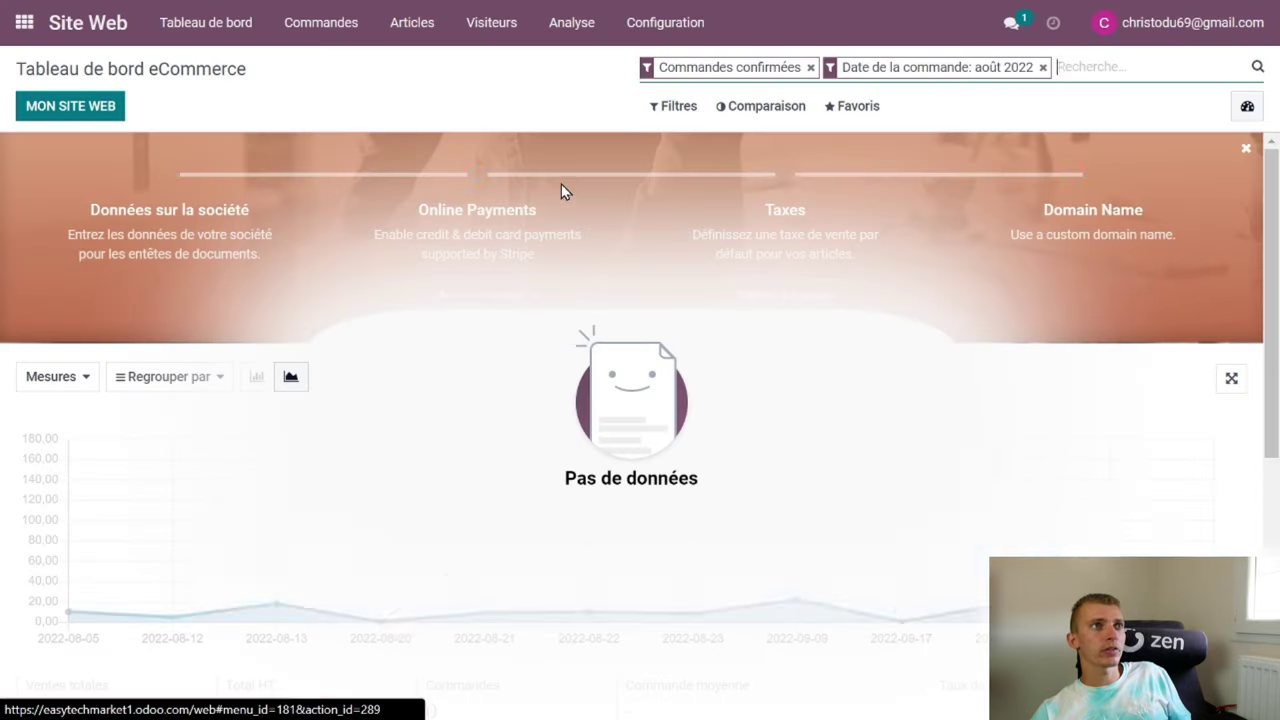
pyautogui.click(87, 122)
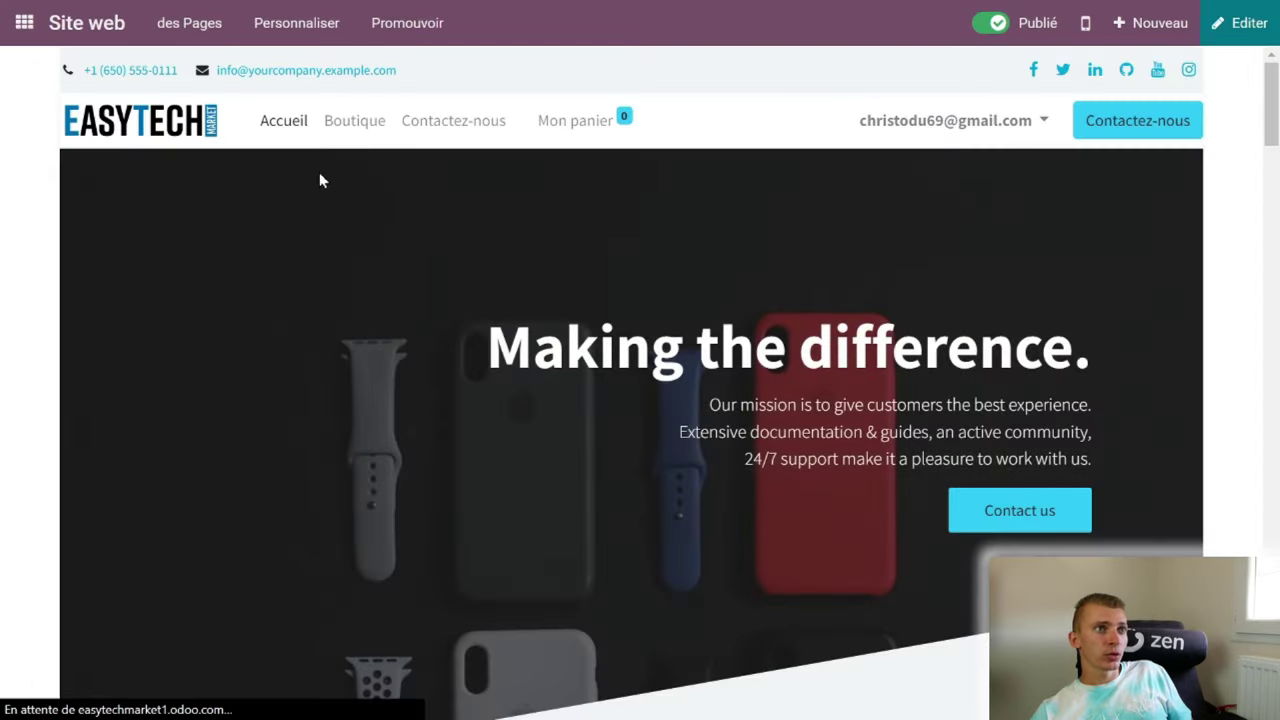
pyautogui.click(346, 120)
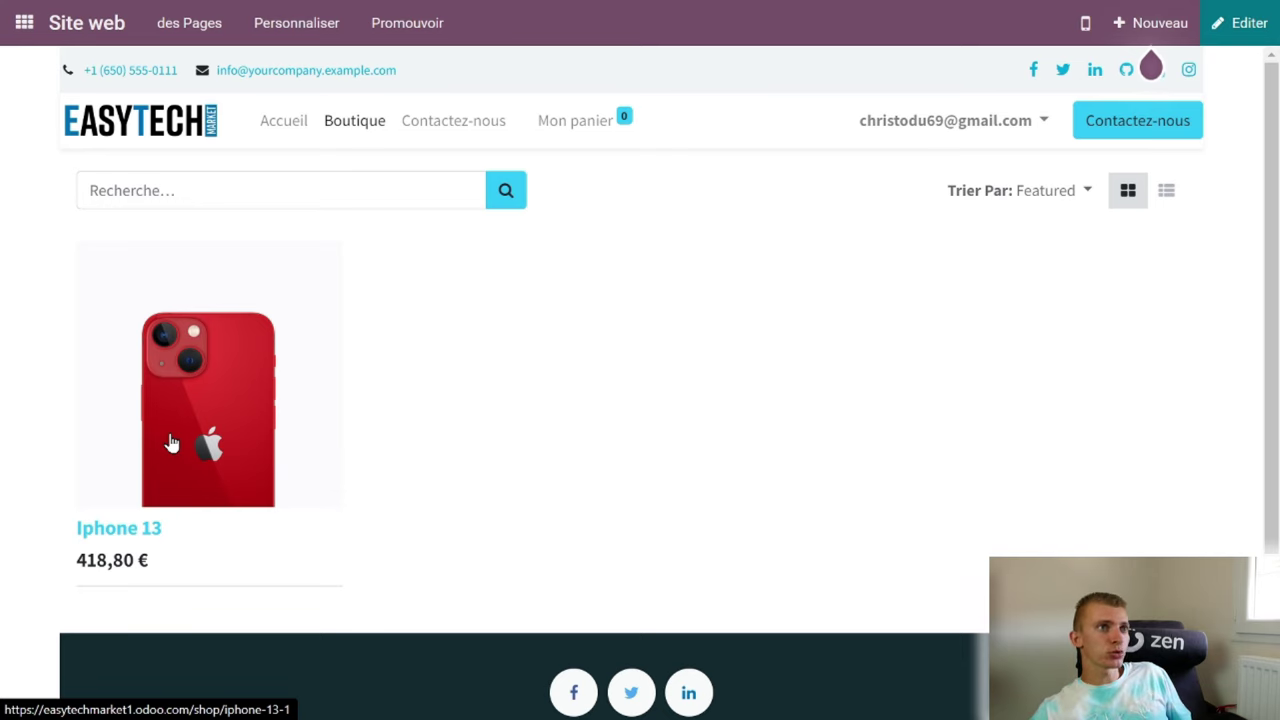
# Step: Open the Iphone 13 product page from the Boutique and preview its images with the colours blanc, rouge and noir
pyautogui.click(172, 443)
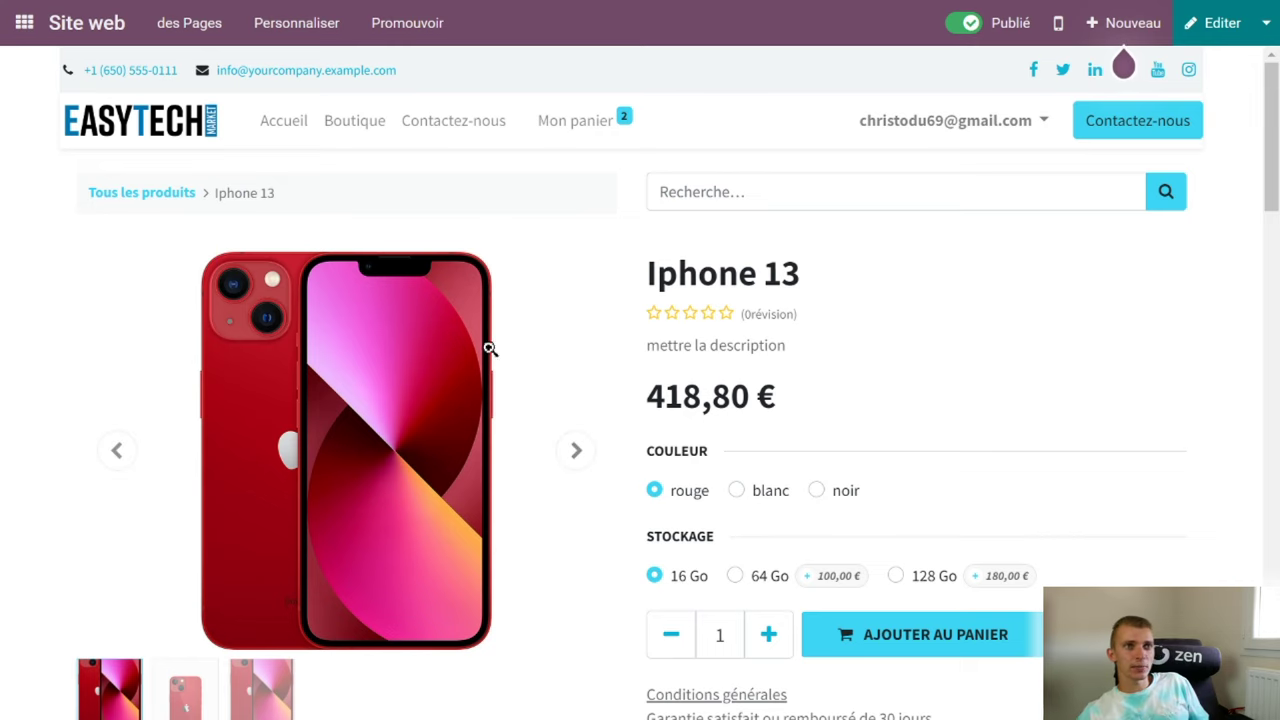
pyautogui.scroll(-1, 1050, 438)
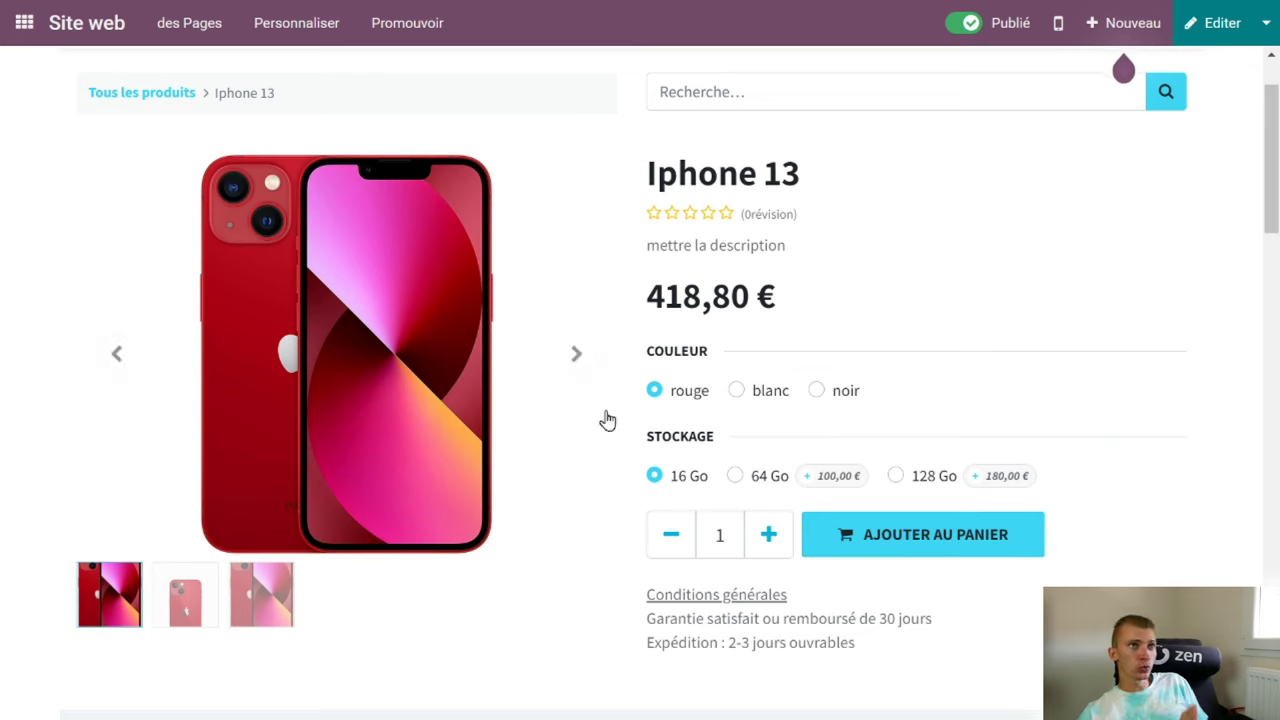
pyautogui.click(758, 398)
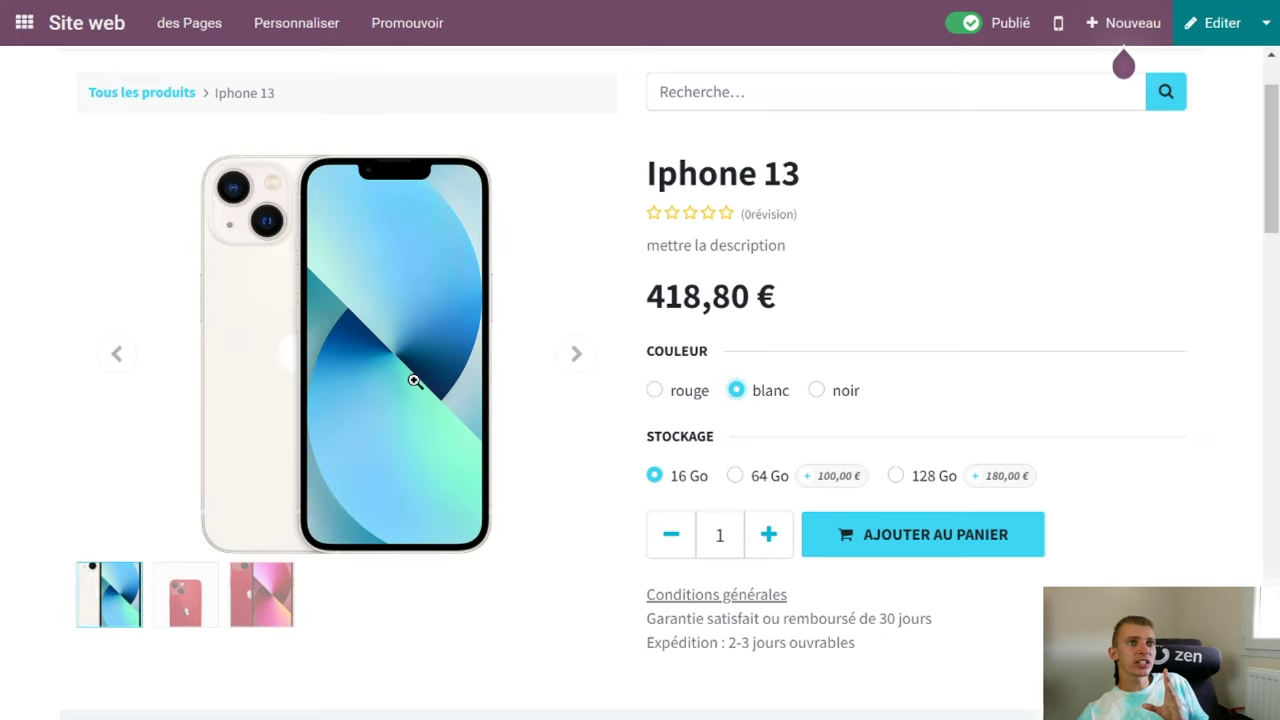
pyautogui.click(684, 400)
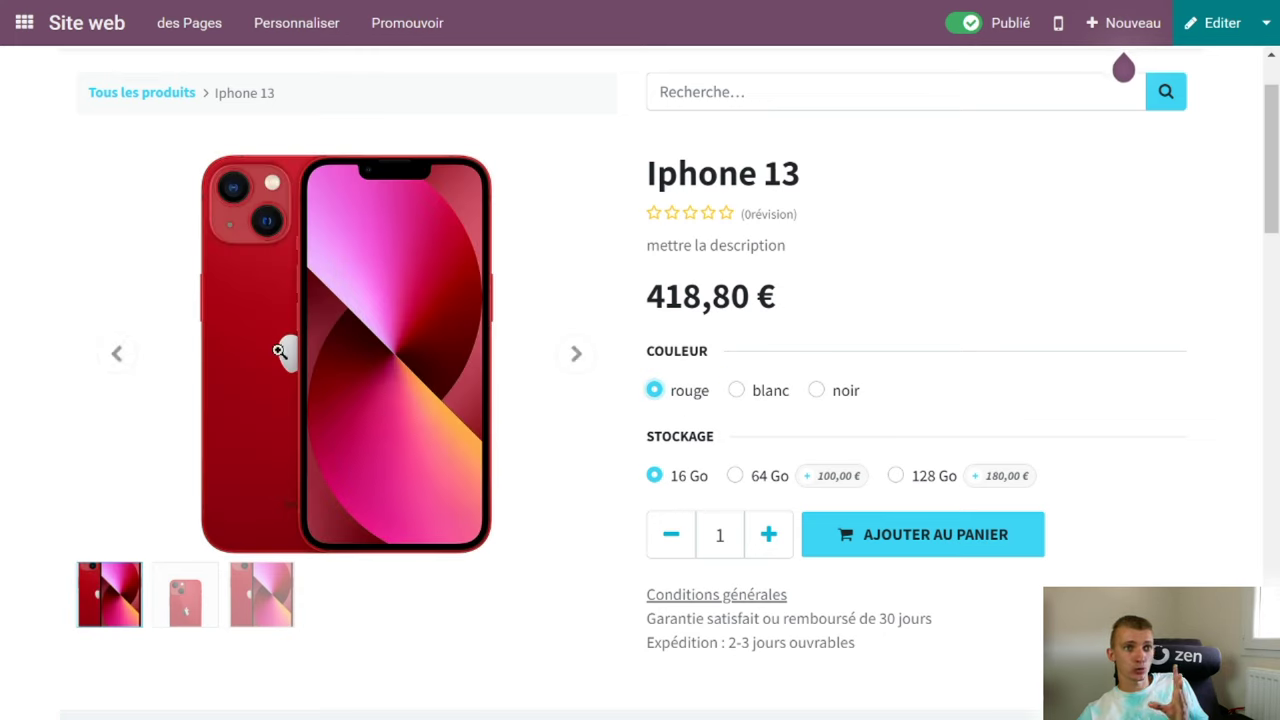
pyautogui.click(842, 397)
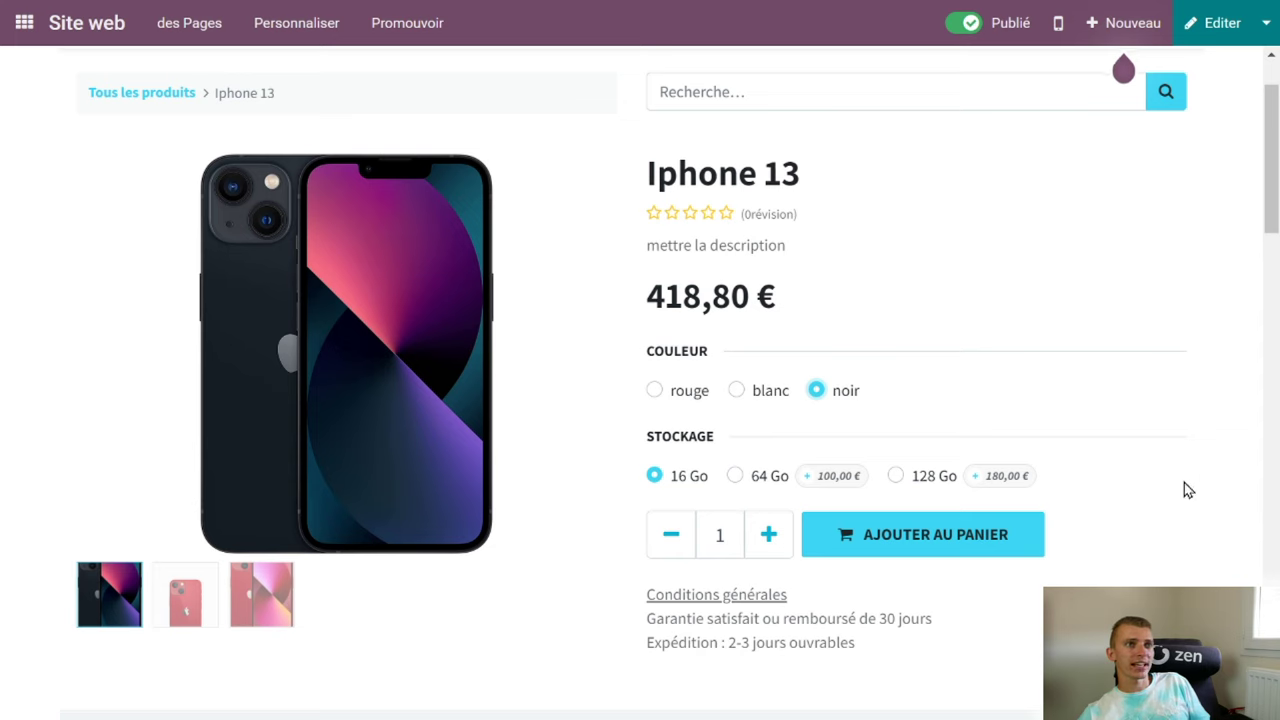
# Step: Look through the product page's customization options and review the content further down the Iphone 13 page
pyautogui.click(294, 22)
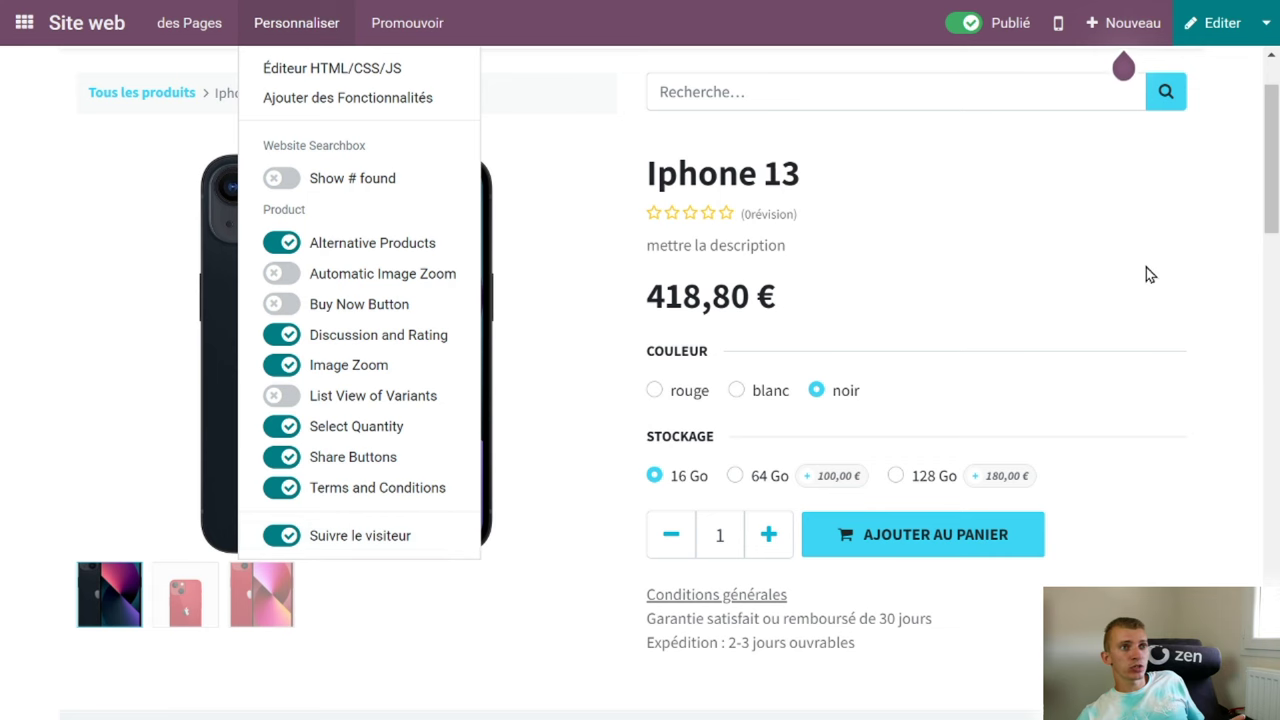
pyautogui.click(1173, 291)
pyautogui.scroll(-5, 1197, 312)
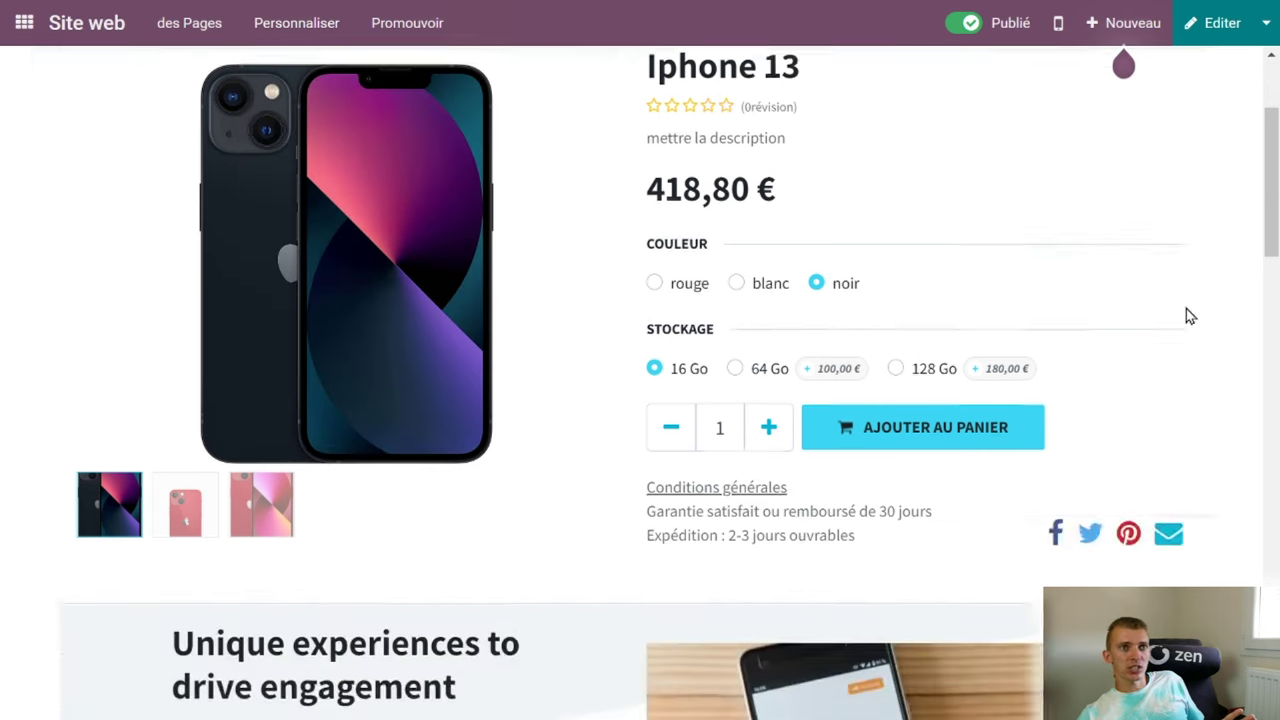
pyautogui.scroll(-4, 1114, 337)
pyautogui.scroll(8, 1162, 361)
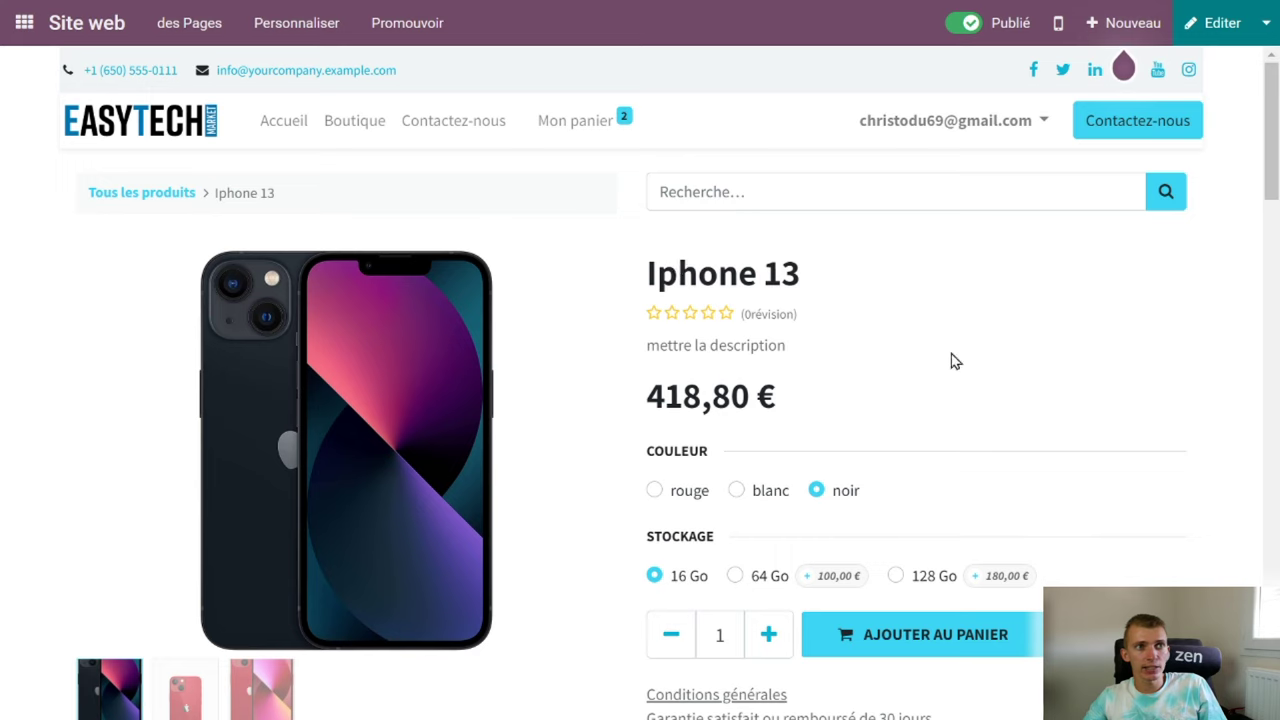
# Step: Cycle the Iphone 13's colour selection through rouge, blanc and noir again to compare the variant images
pyautogui.click(656, 496)
pyautogui.click(737, 495)
pyautogui.click(817, 495)
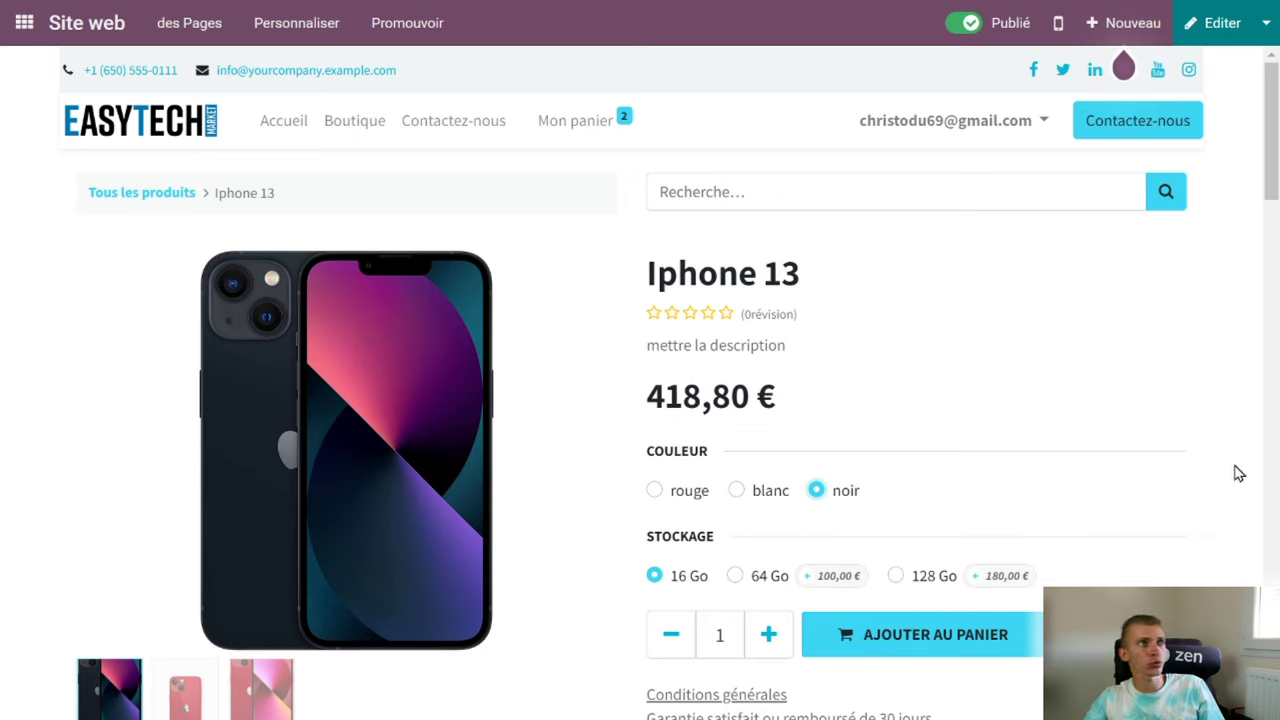
# Step: Open the list of article variant characteristics from the Site Web settings in Paramètres
pyautogui.click(24, 22)
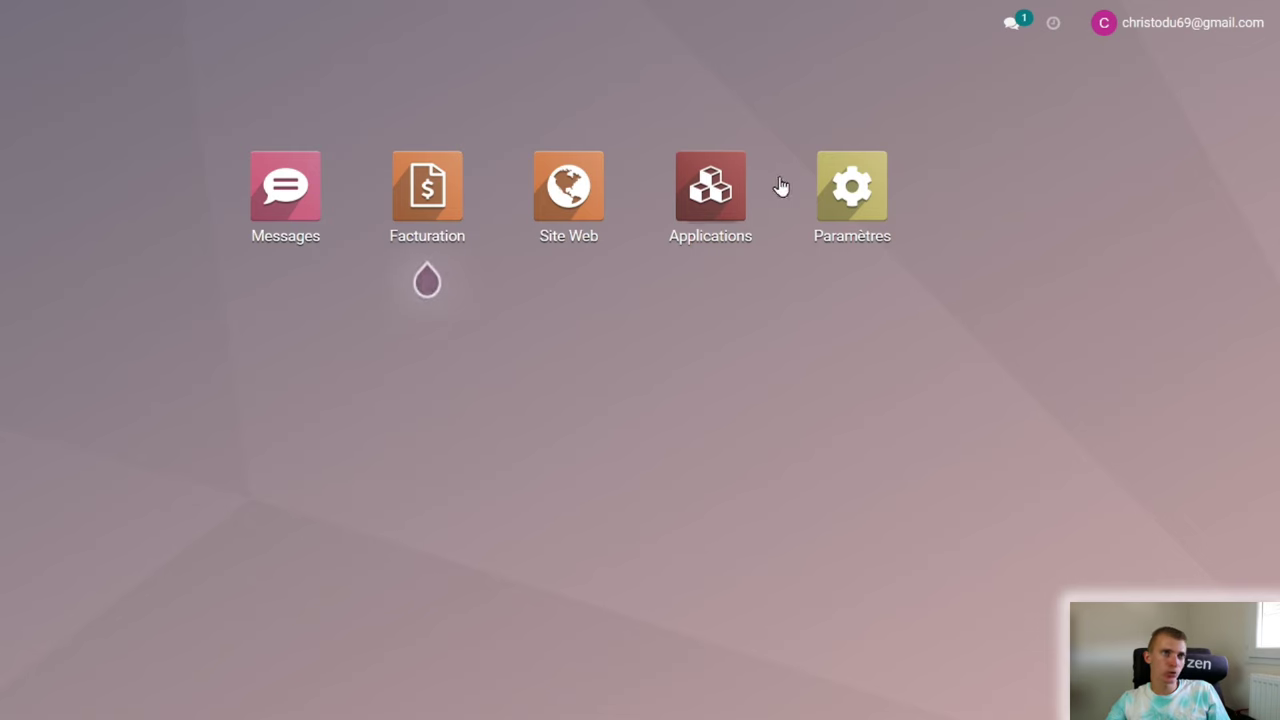
pyautogui.click(850, 192)
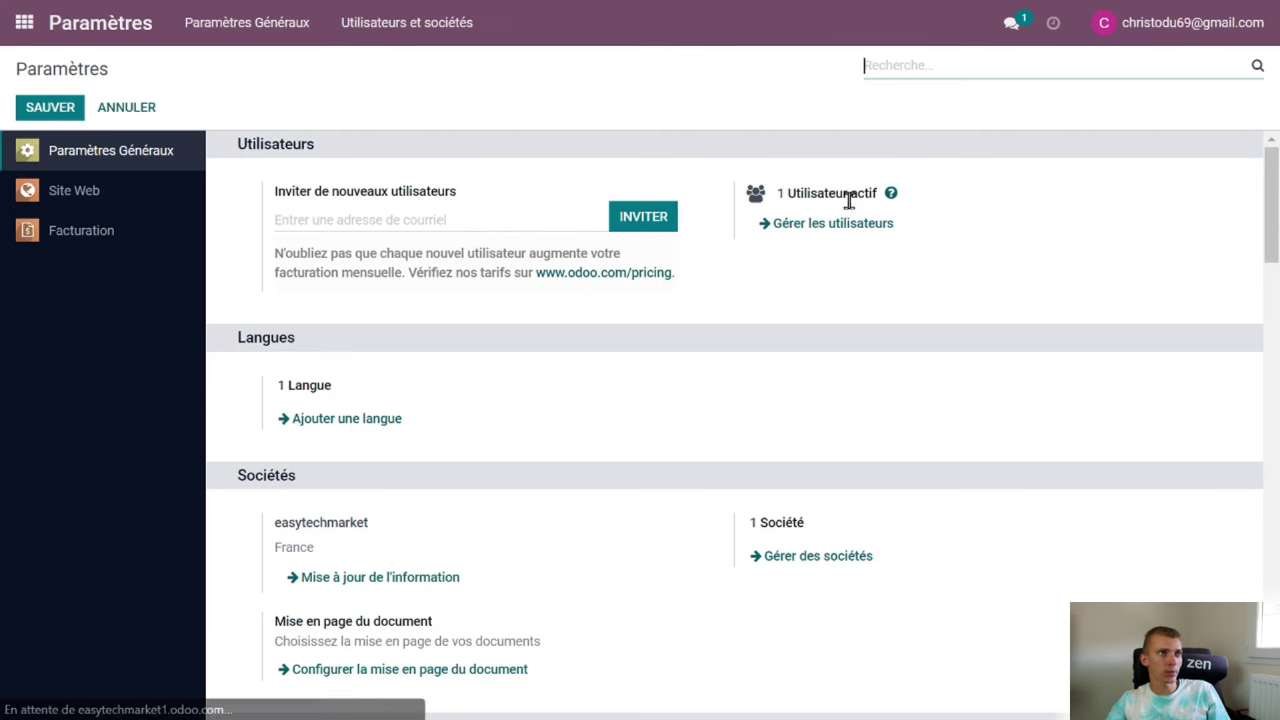
pyautogui.click(123, 190)
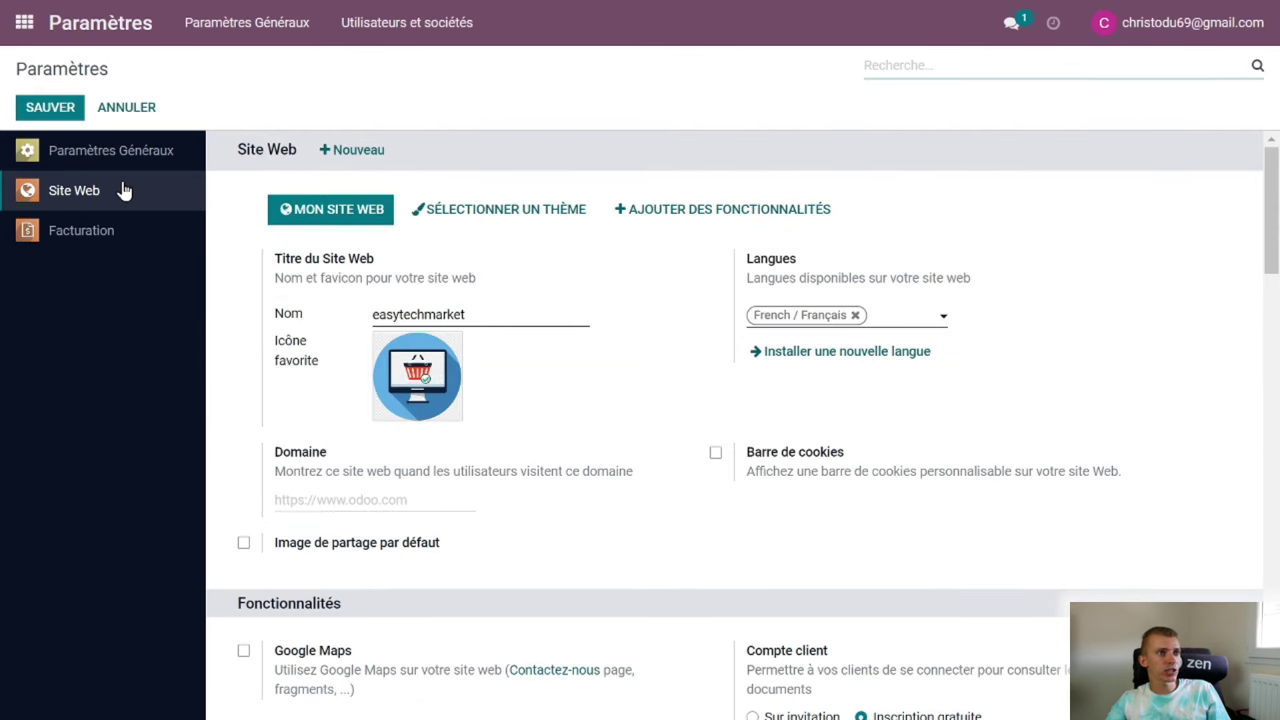
pyautogui.scroll(-3, 329, 449)
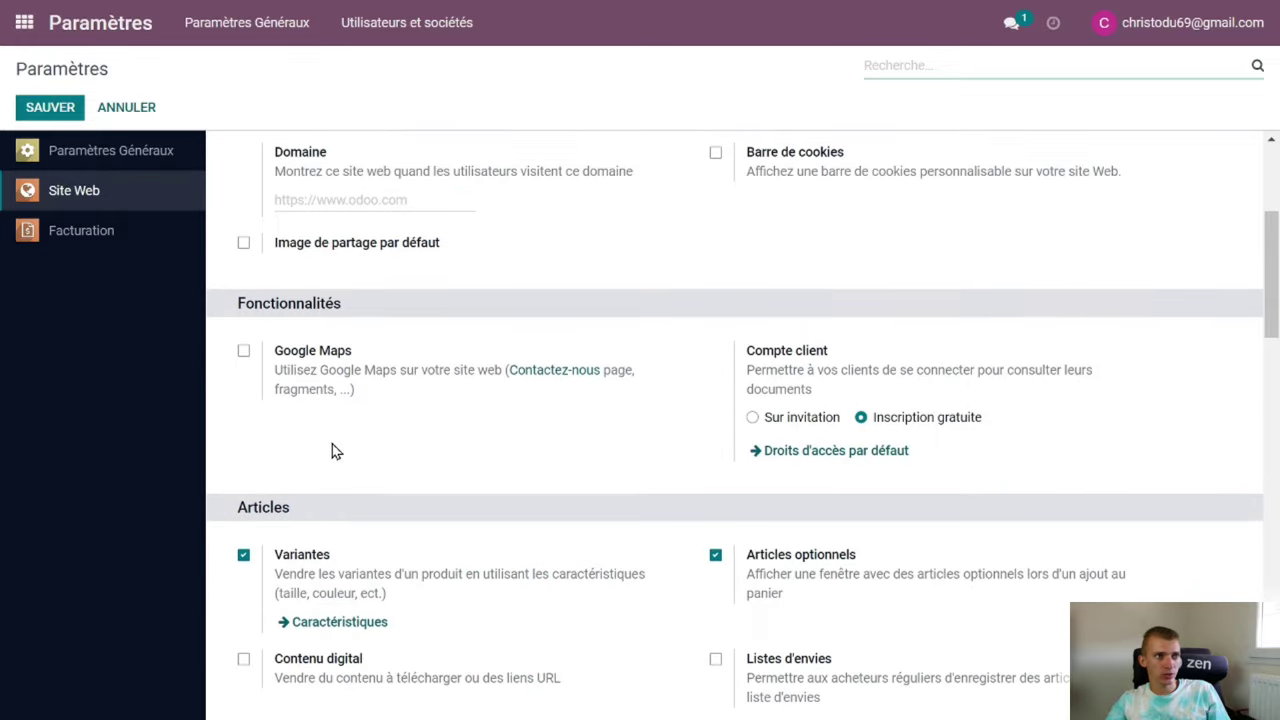
pyautogui.scroll(-1, 340, 455)
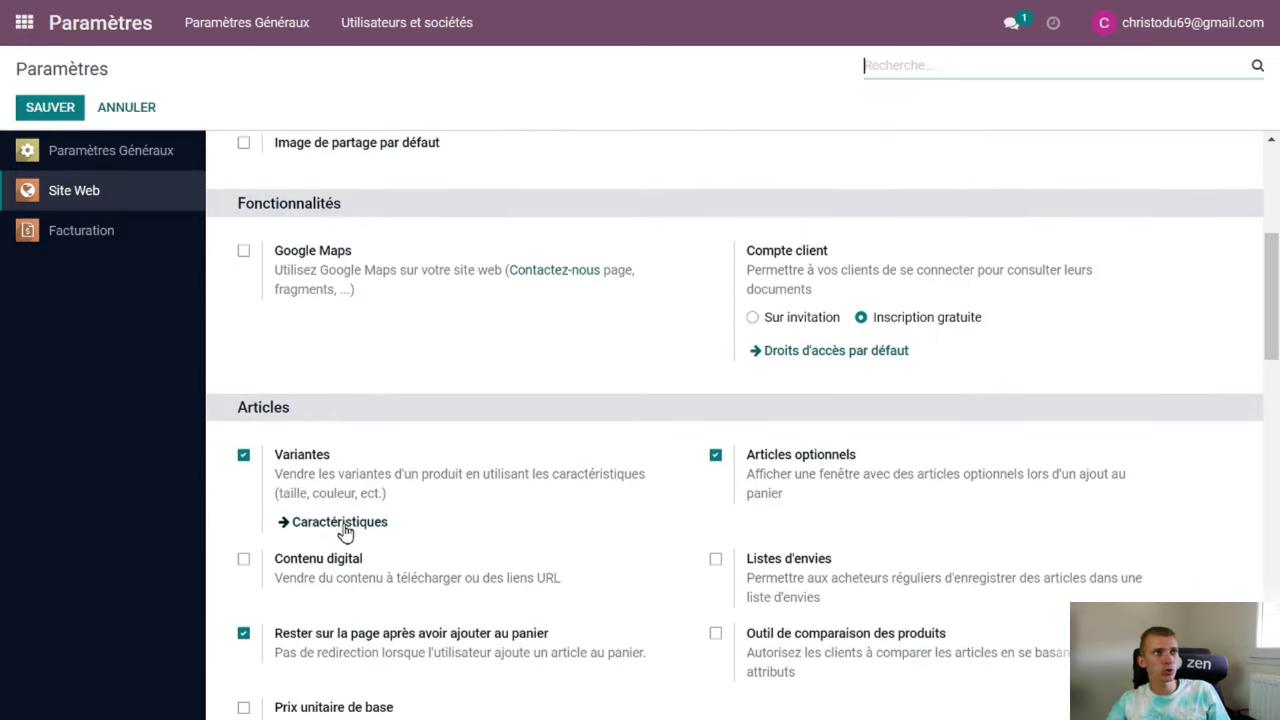
pyautogui.click(342, 526)
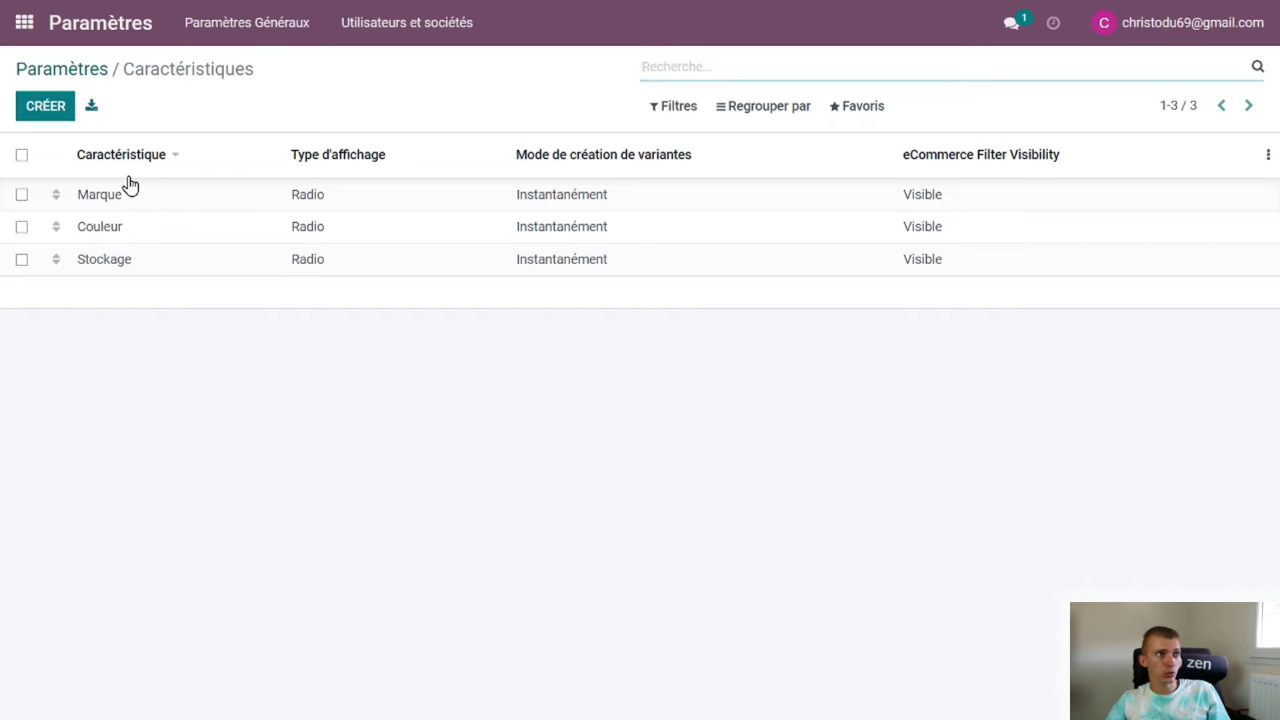
# Step: Open the Couleur characteristic for editing and set its display type to Couleur
pyautogui.click(120, 238)
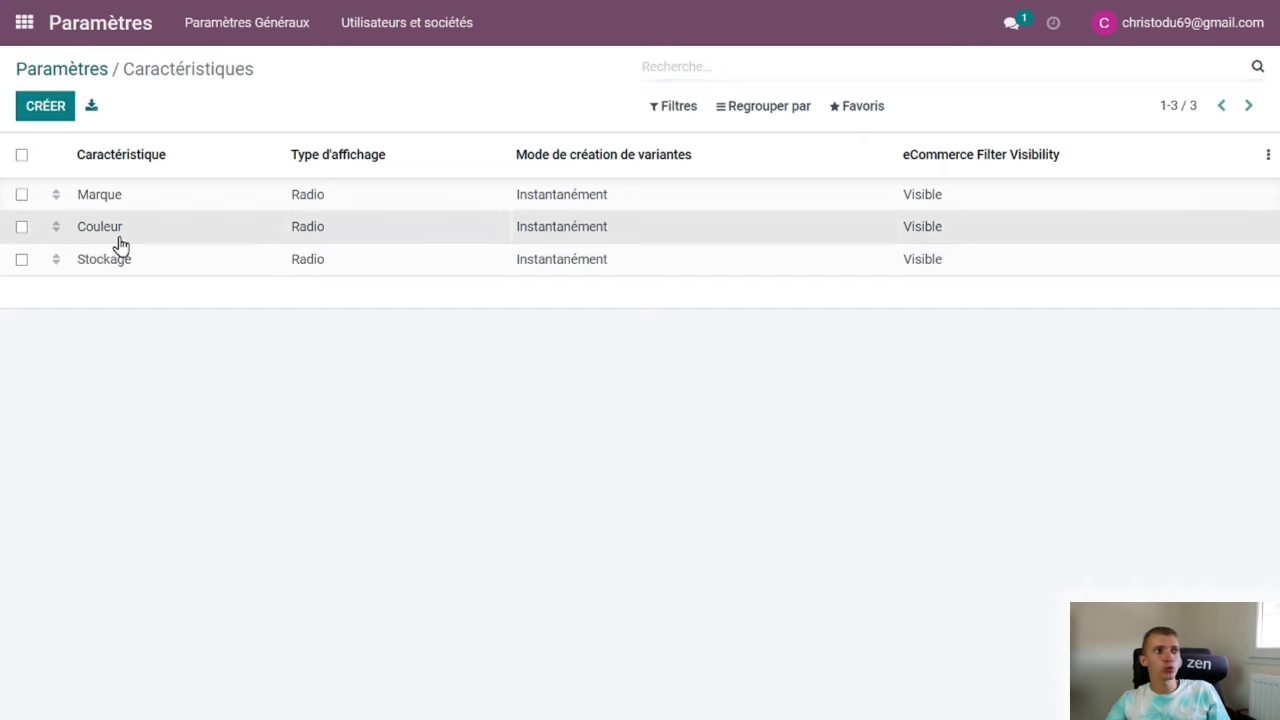
pyautogui.scroll(-1, 303, 360)
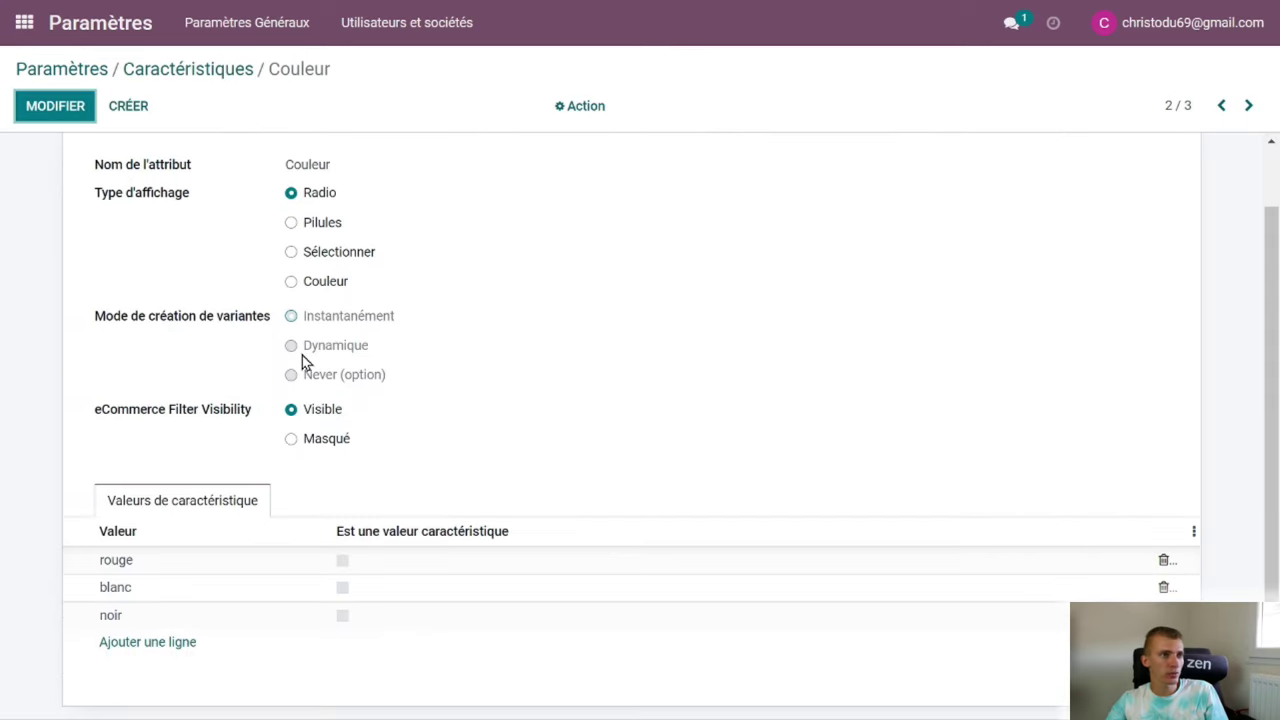
pyautogui.click(302, 355)
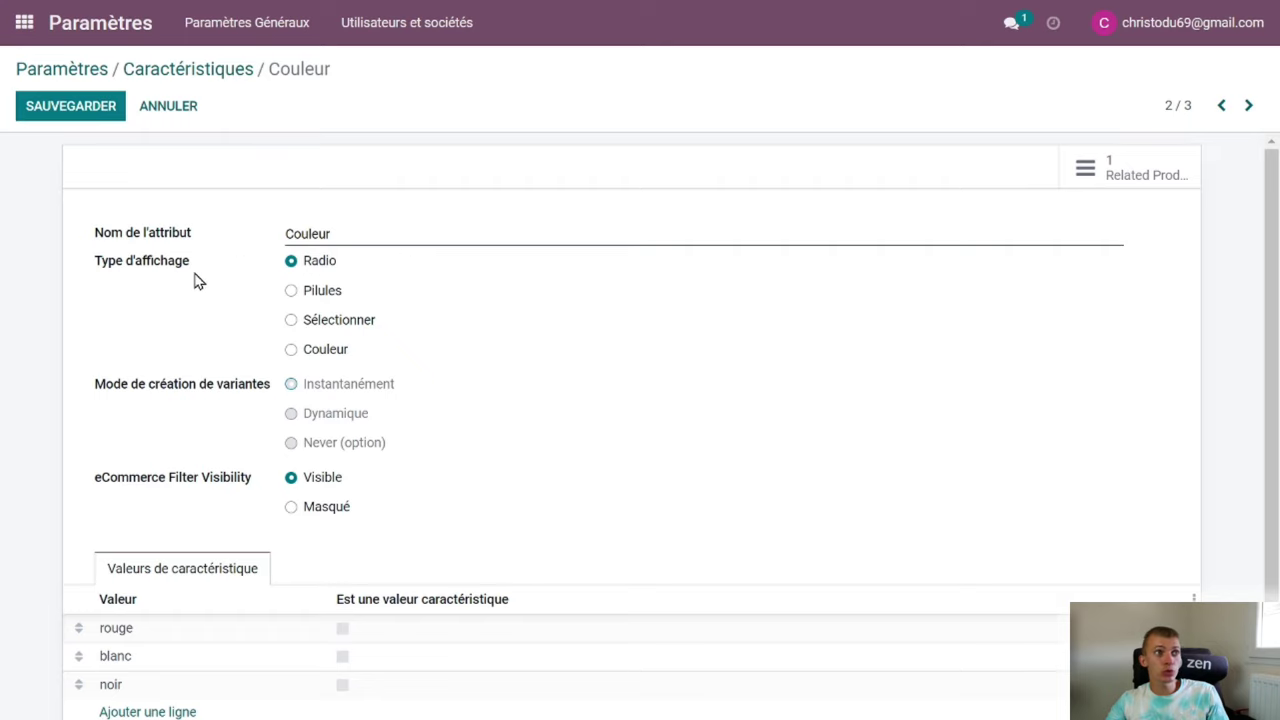
pyautogui.click(327, 352)
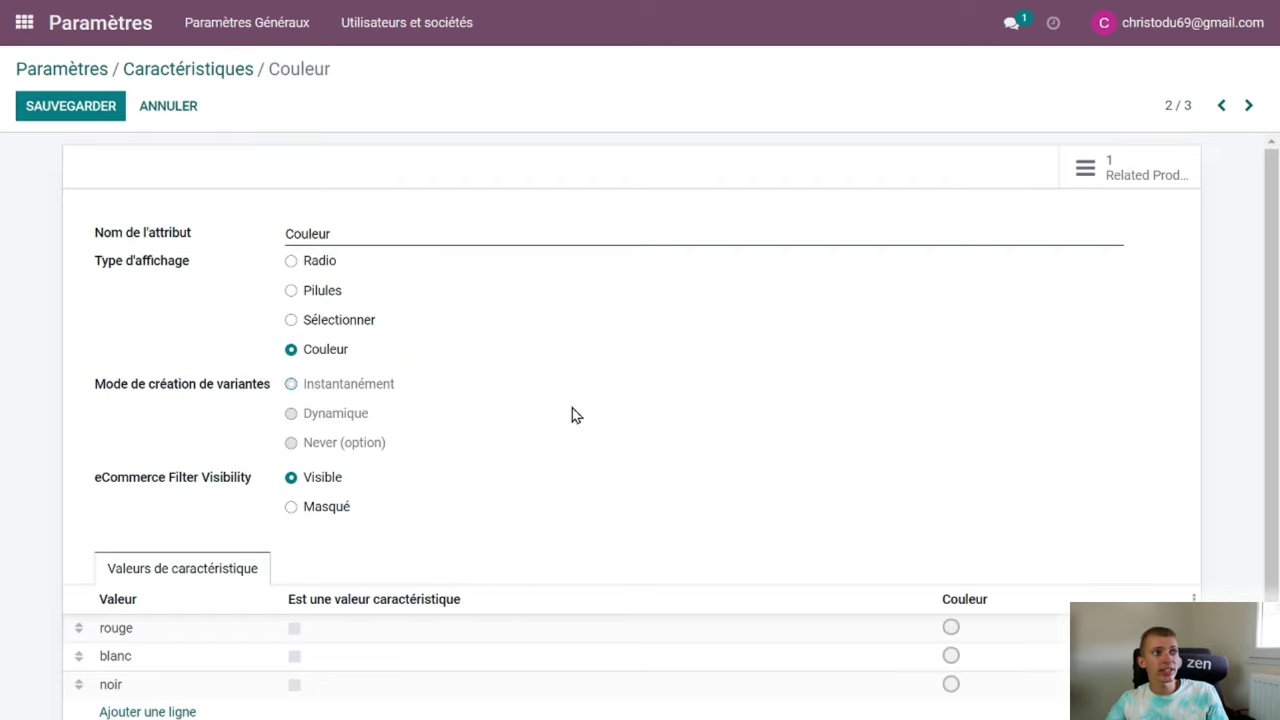
# Step: Assign the red colour #FD1C1C to the rouge value of the Couleur characteristic
pyautogui.scroll(-2, 572, 408)
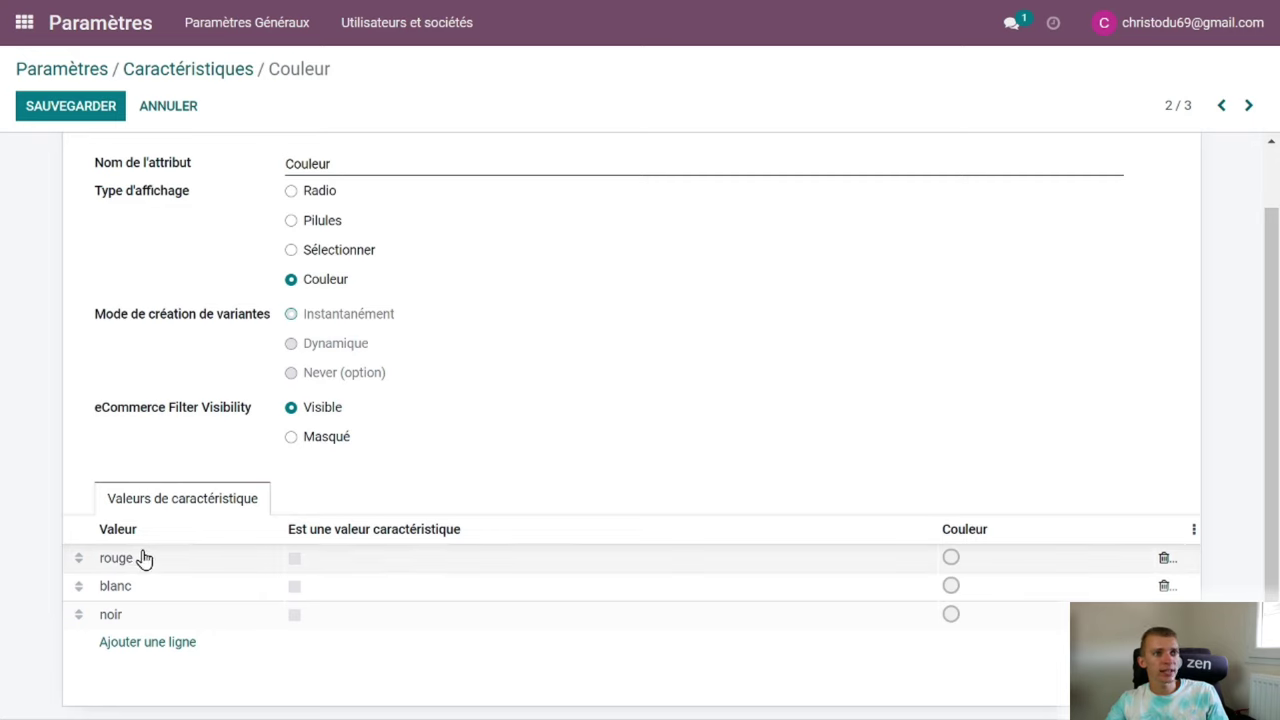
pyautogui.click(951, 562)
pyautogui.click(951, 560)
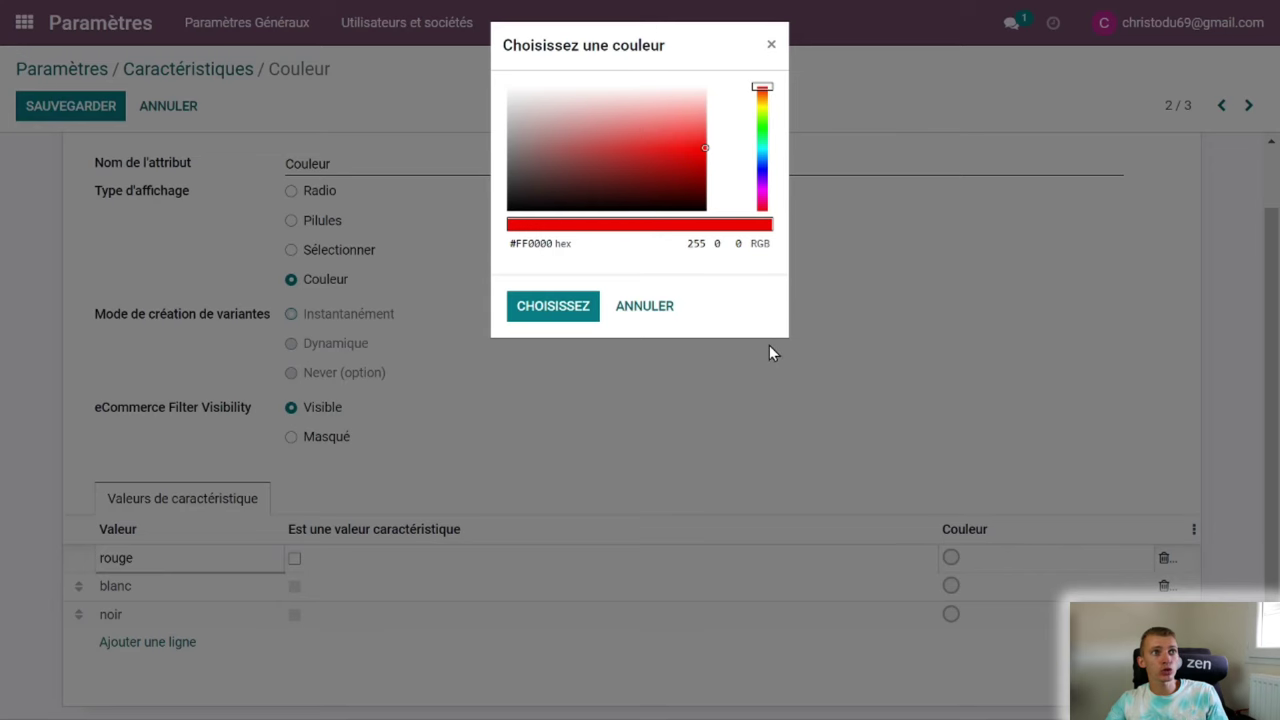
pyautogui.moveTo(685, 181)
pyautogui.mouseDown()
pyautogui.moveTo(709, 143)
pyautogui.moveTo(691, 83)
pyautogui.moveTo(697, 178)
pyautogui.moveTo(703, 138)
pyautogui.mouseUp()
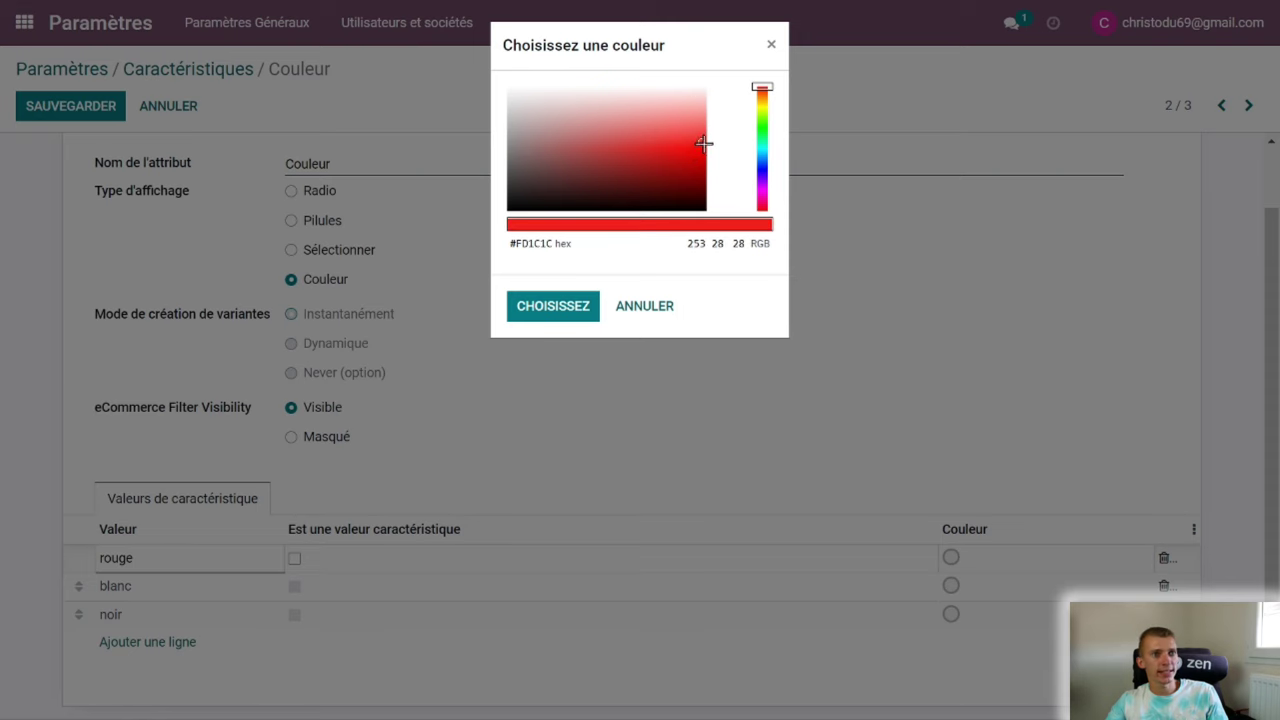
pyautogui.click(586, 317)
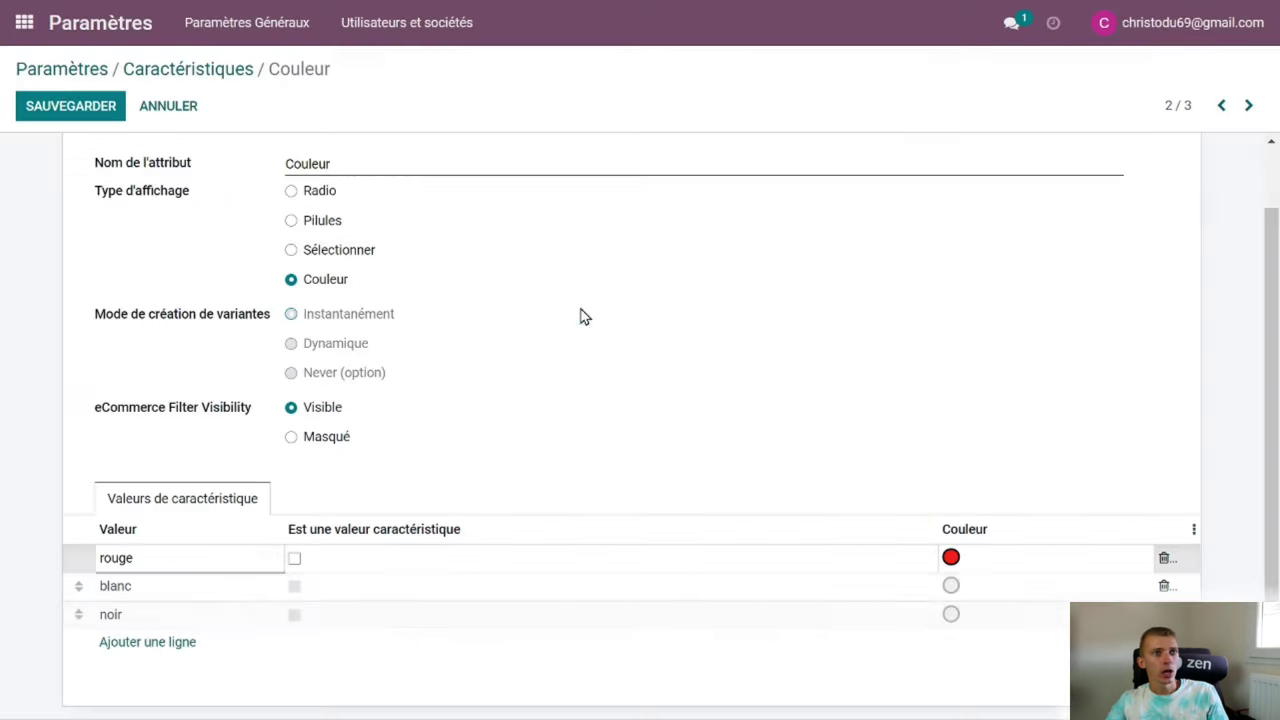
# Step: Assign the white colour #FFFFFF to the blanc value of the Couleur characteristic
pyautogui.click(952, 587)
pyautogui.click(954, 590)
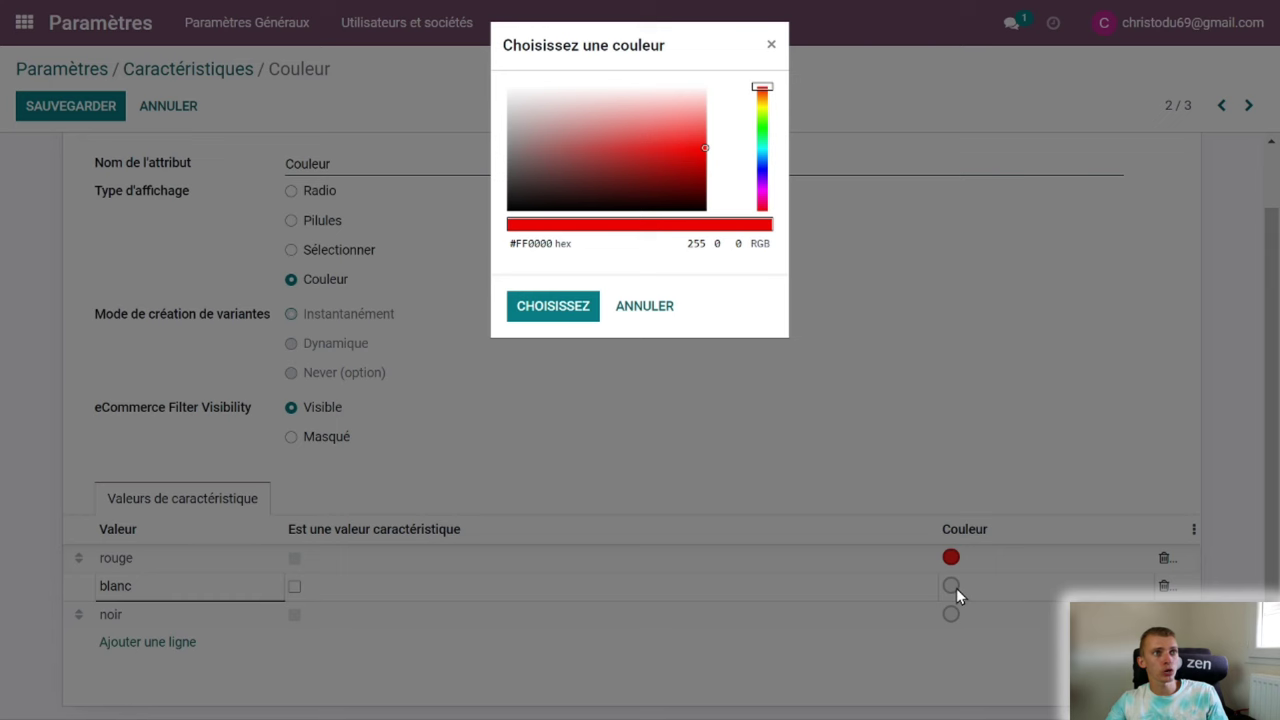
pyautogui.moveTo(512, 90); pyautogui.dragTo(490, 60)
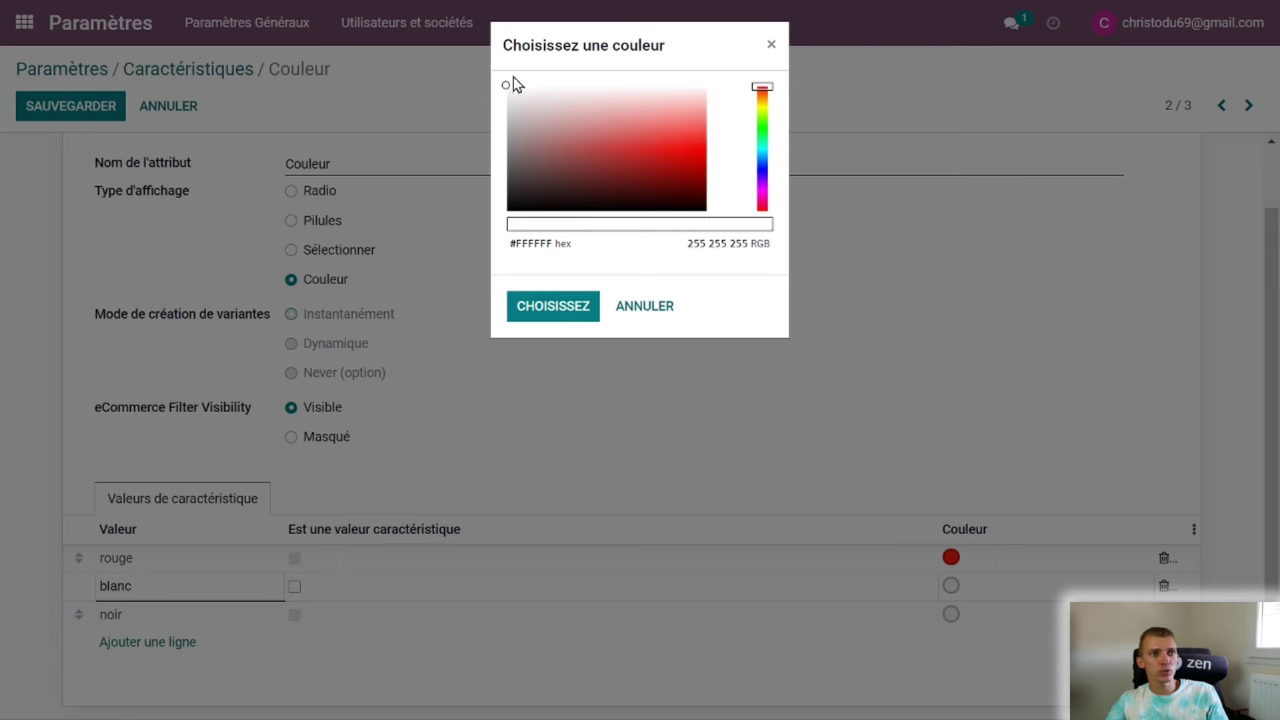
pyautogui.click(558, 312)
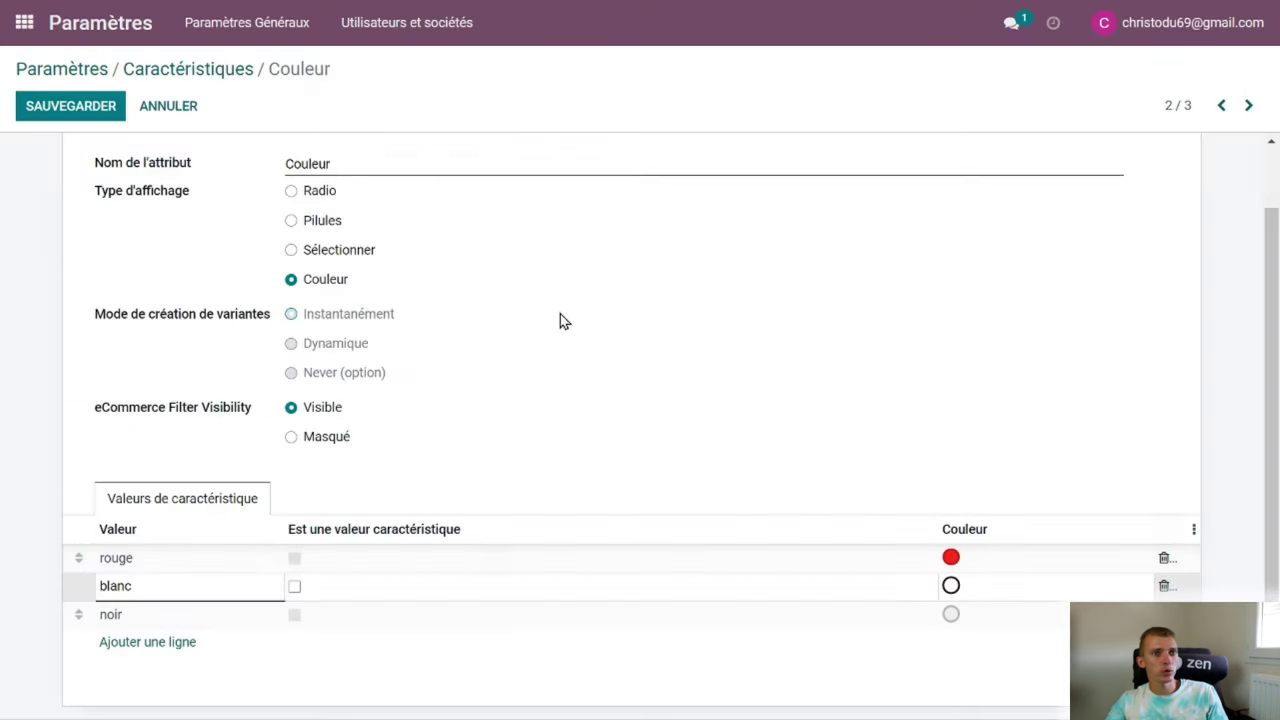
# Step: Assign black to the noir value of the Couleur characteristic and save the characteristic
pyautogui.click(952, 616)
pyautogui.click(952, 616)
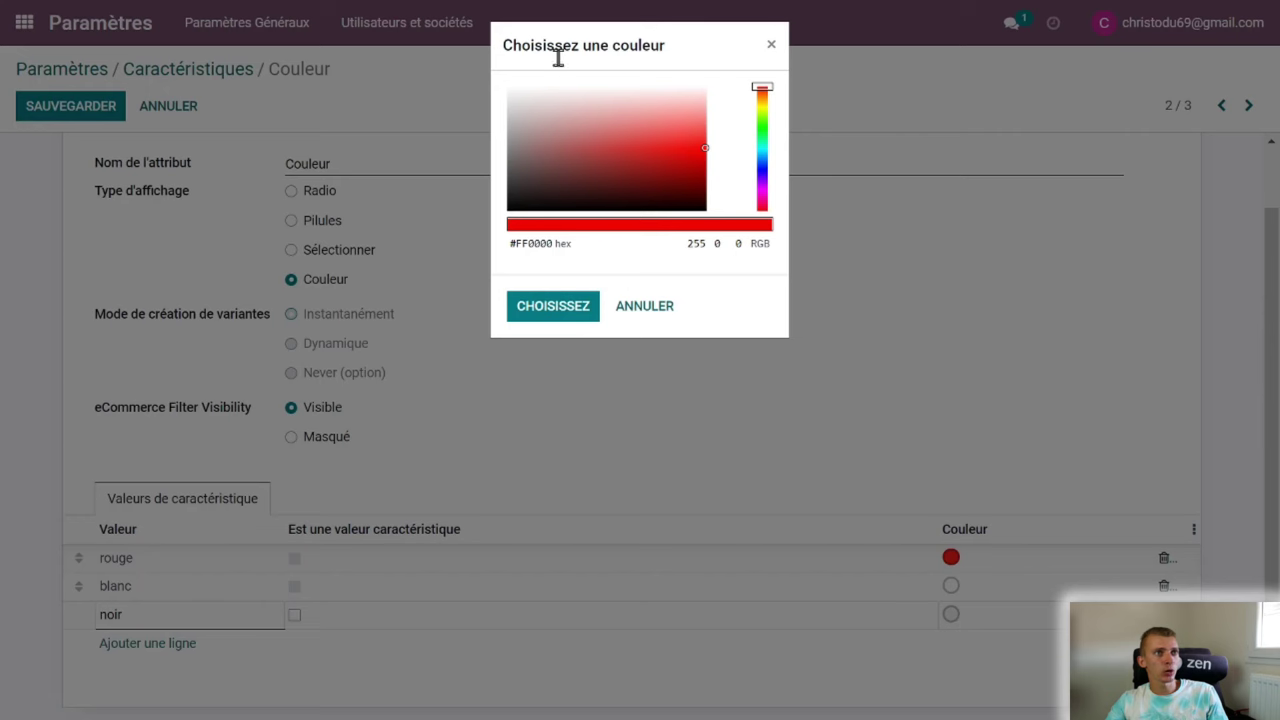
pyautogui.moveTo(558, 196); pyautogui.dragTo(494, 223)
pyautogui.click(560, 314)
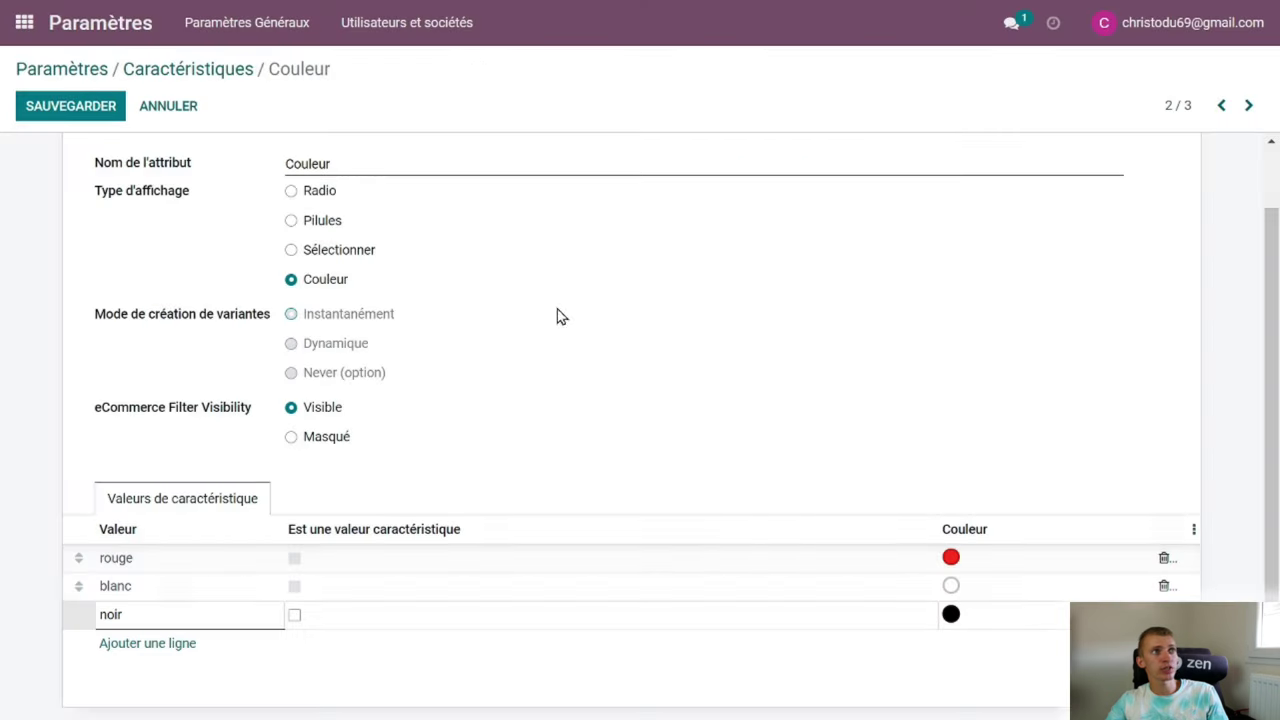
pyautogui.click(102, 110)
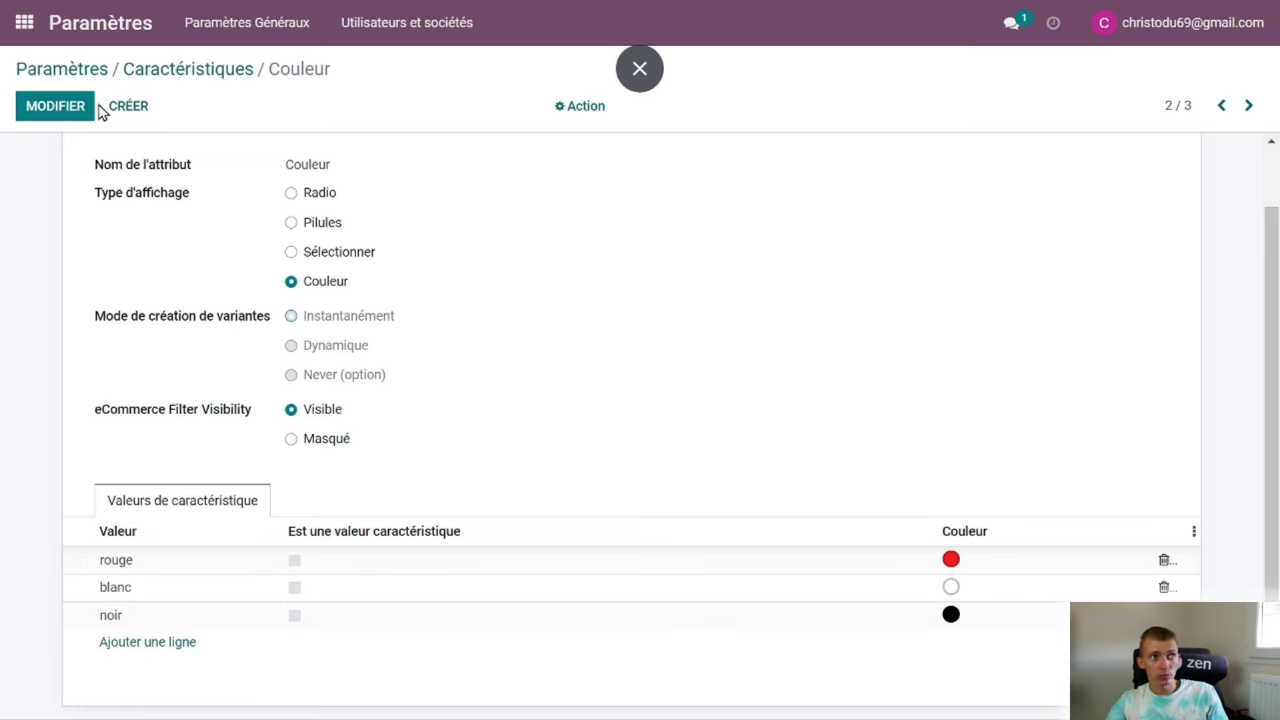
# Step: Return to the company website and check the colour swatches on the Iphone 13 page in the Boutique
pyautogui.click(22, 22)
pyautogui.click(568, 165)
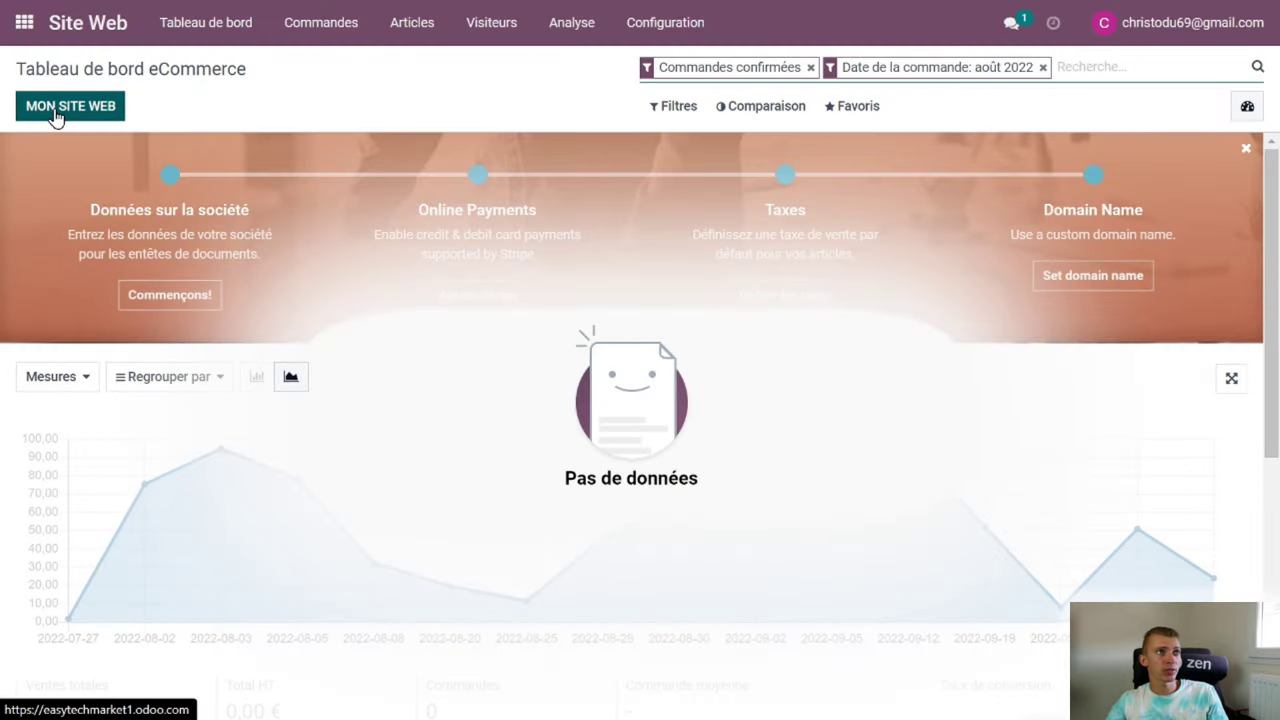
pyautogui.click(57, 107)
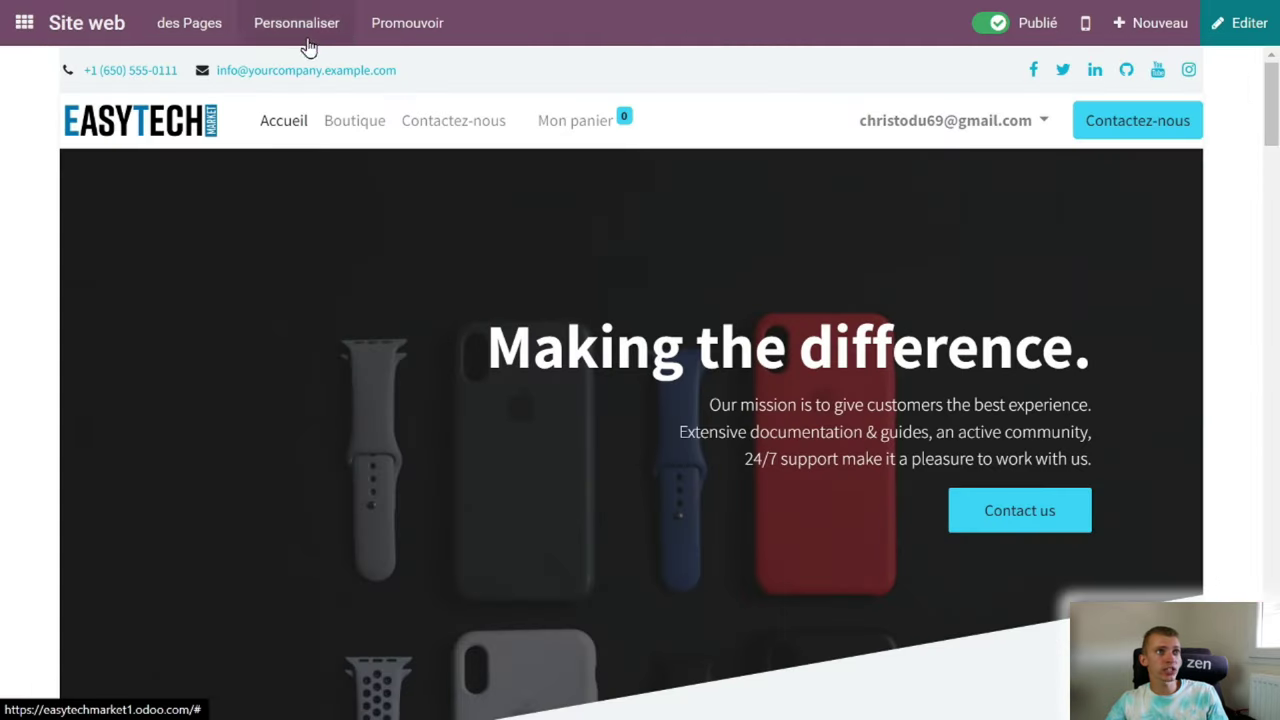
pyautogui.click(368, 121)
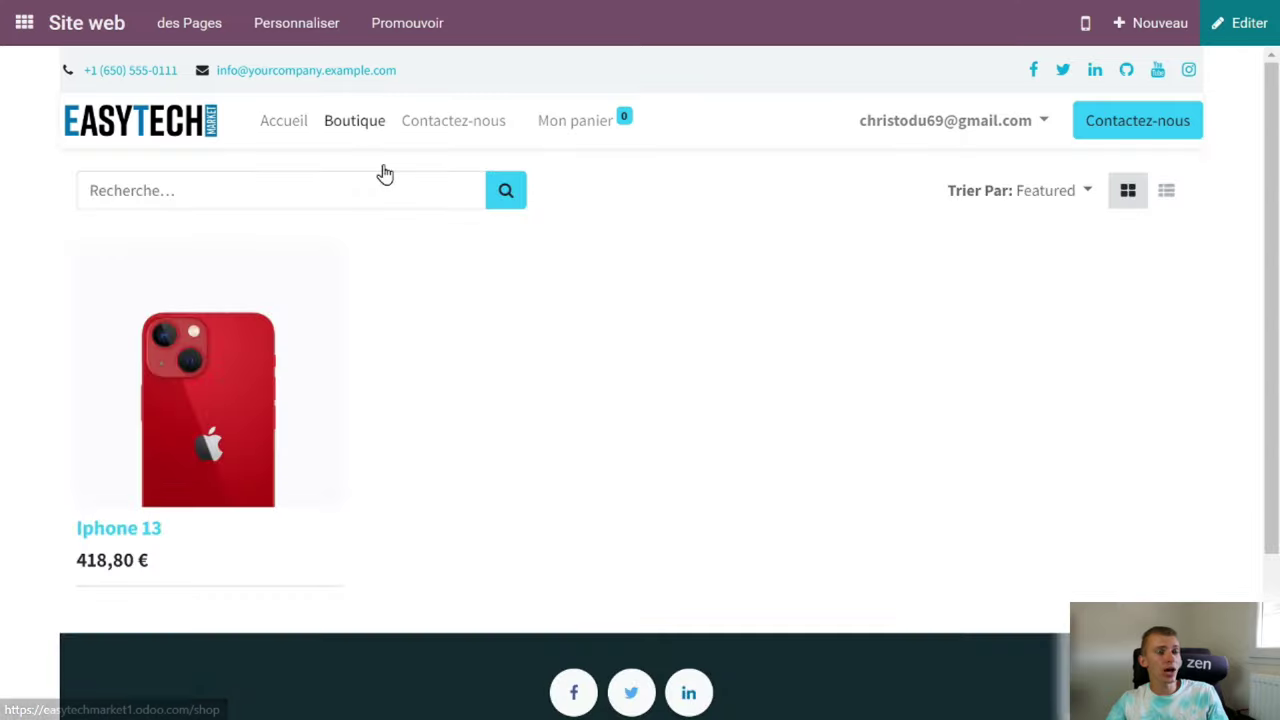
pyautogui.click(211, 432)
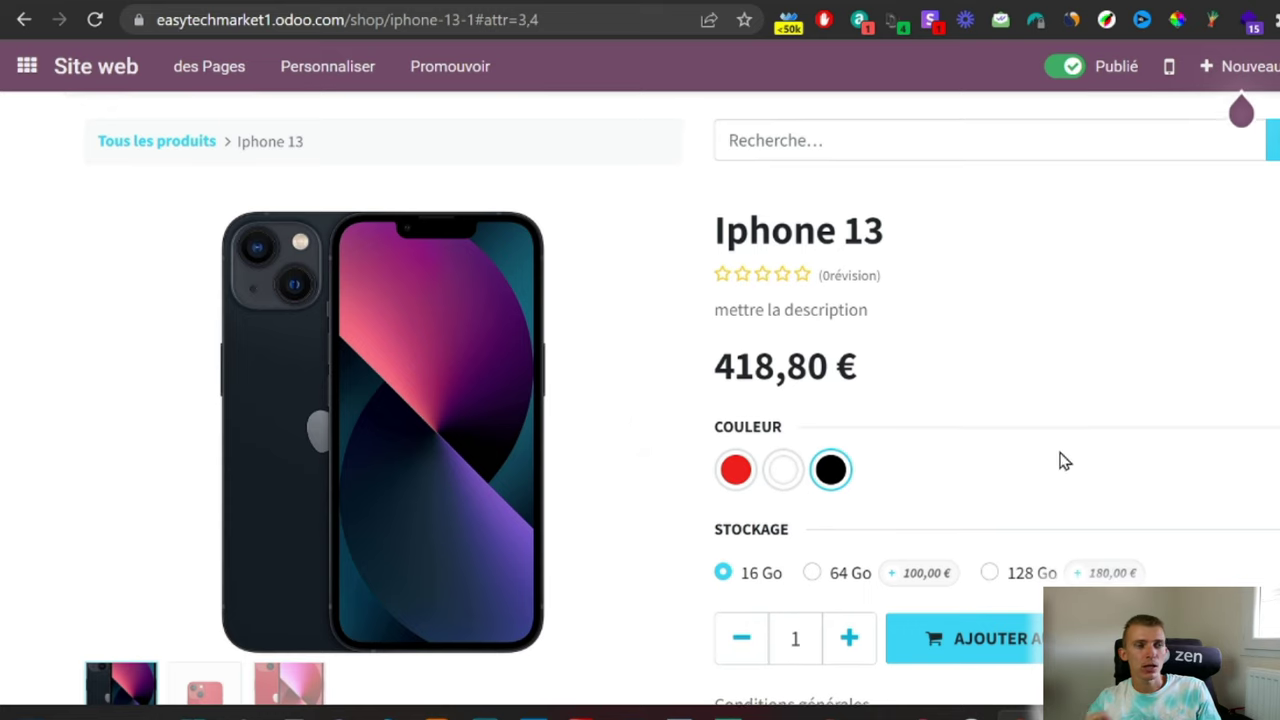
pyautogui.scroll(-1, 1060, 457)
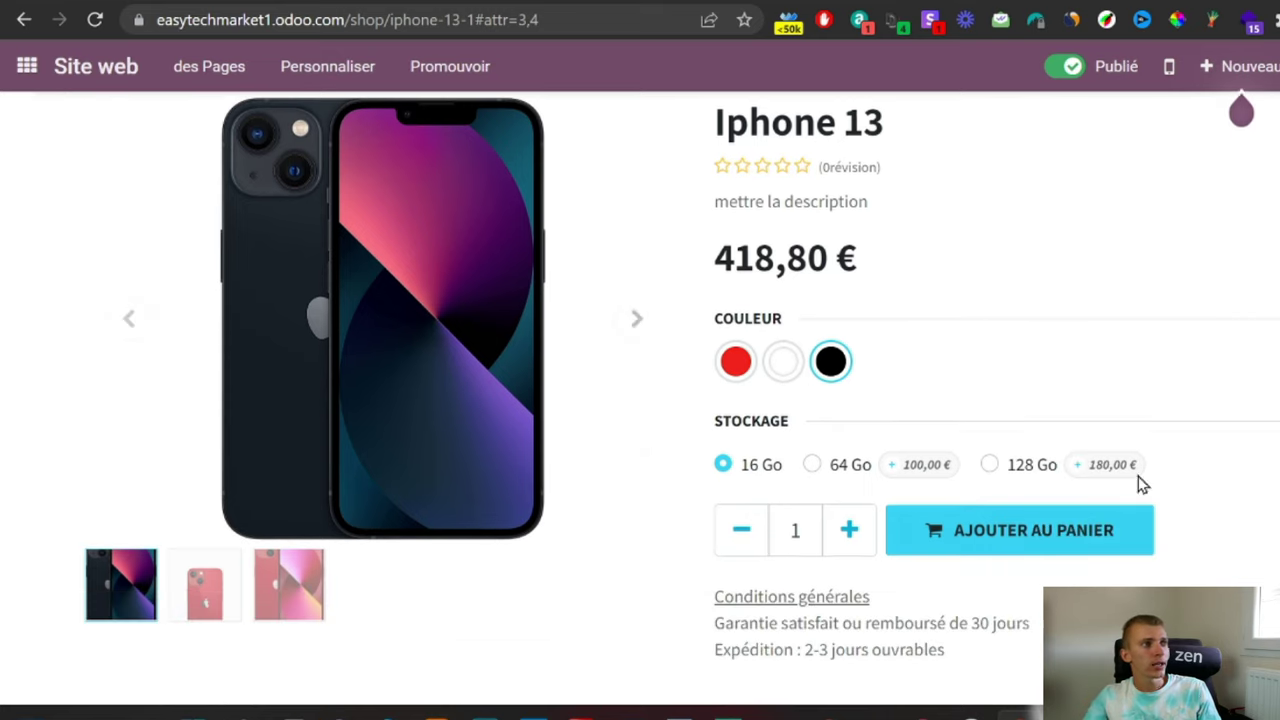
# Step: Check the Iphone 13 page in the mobile preview, browsing its product images and choosing the white colour
pyautogui.click(1167, 66)
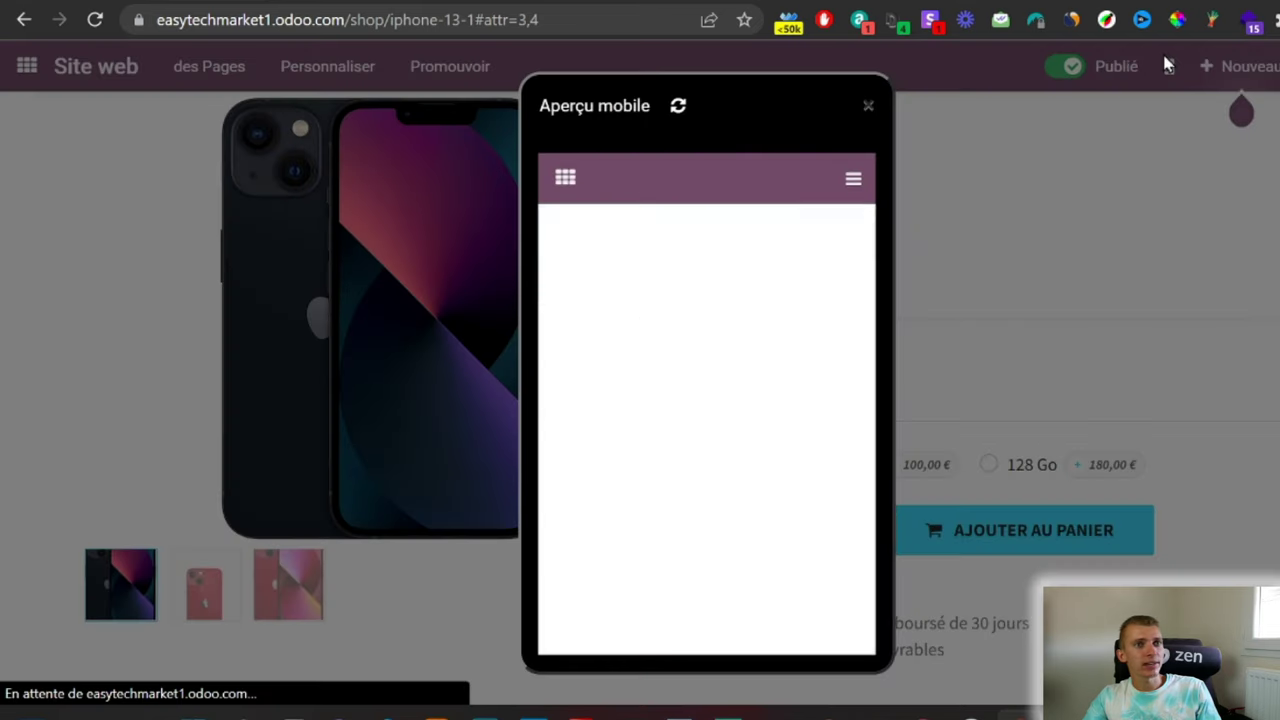
pyautogui.scroll(-3, 655, 365)
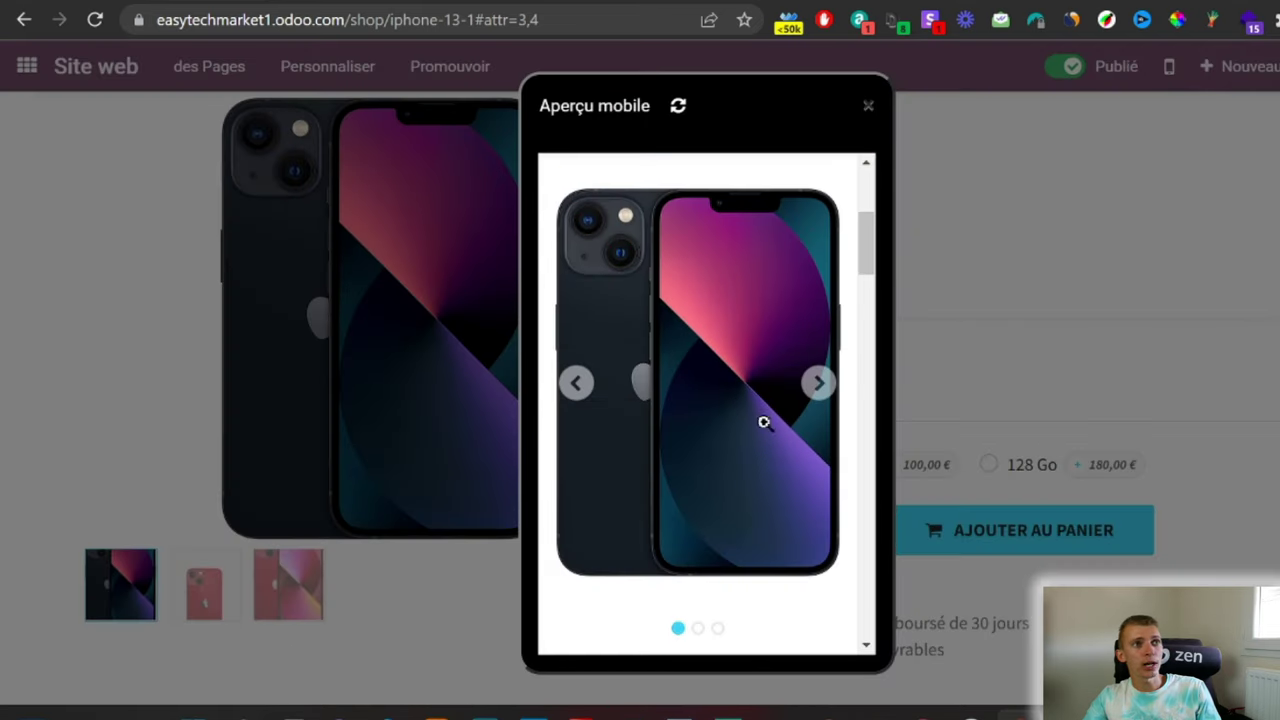
pyautogui.click(829, 392)
pyautogui.click(820, 384)
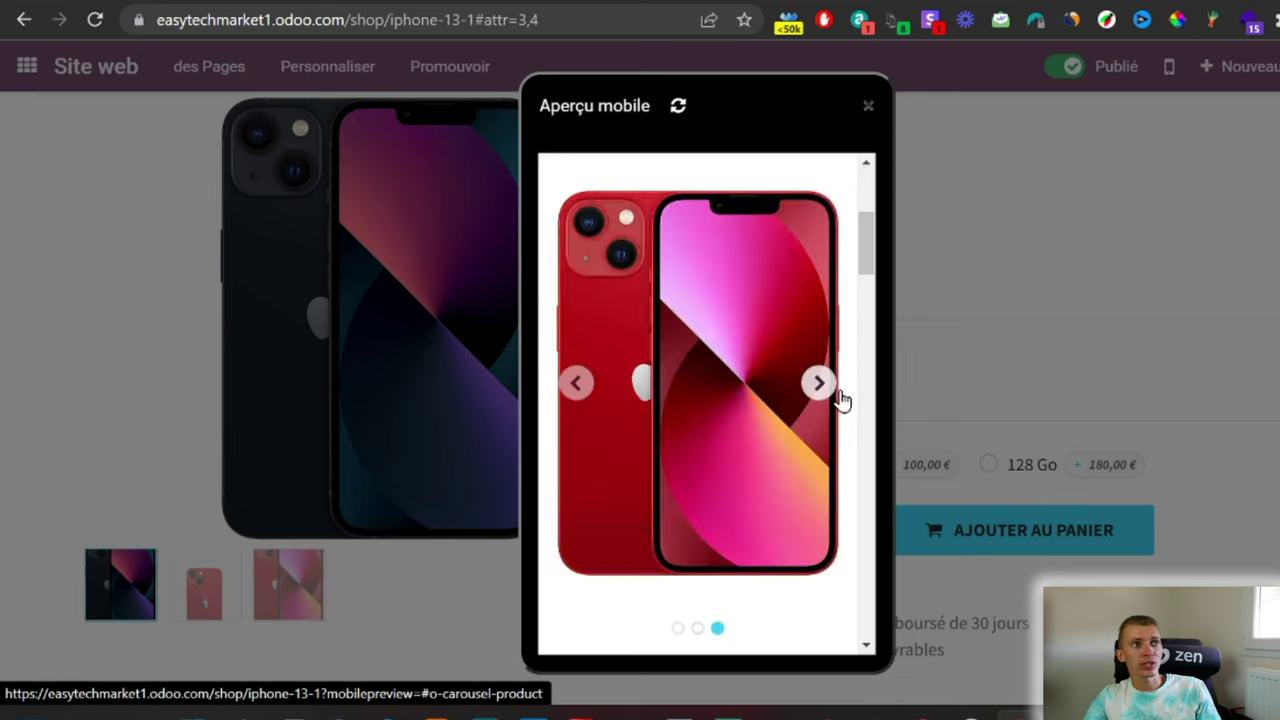
pyautogui.scroll(-5, 833, 390)
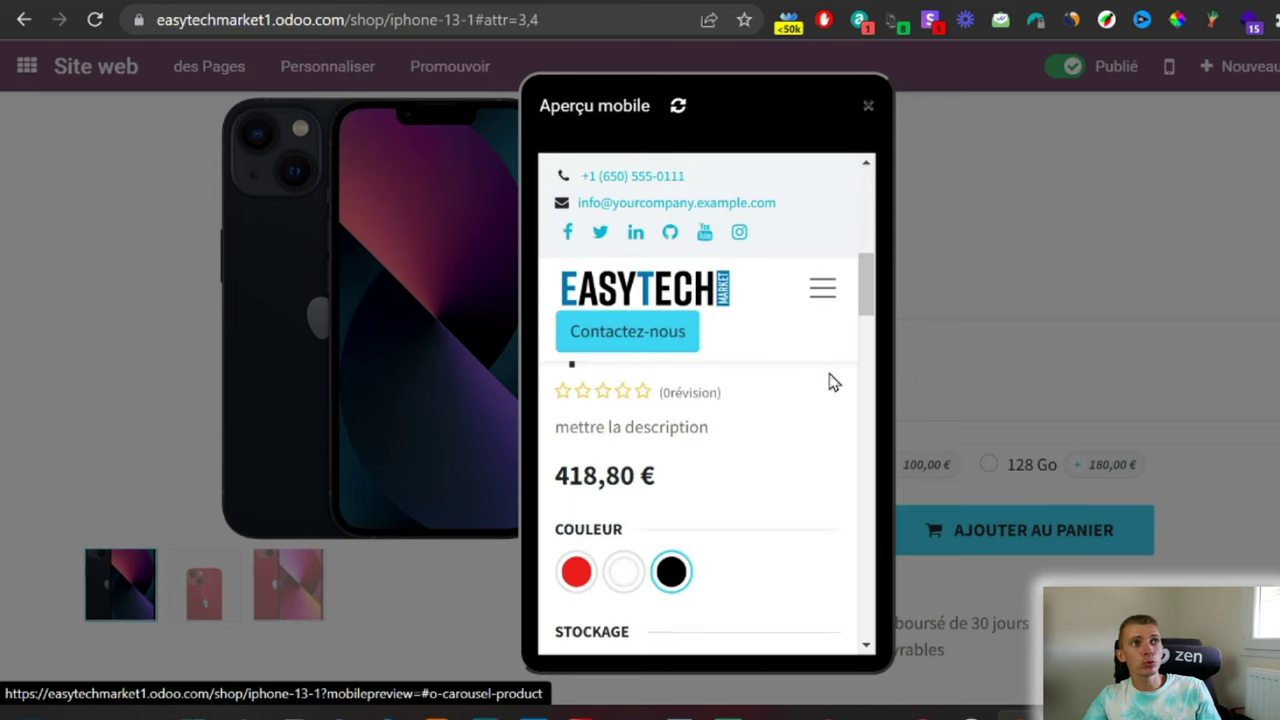
pyautogui.click(624, 576)
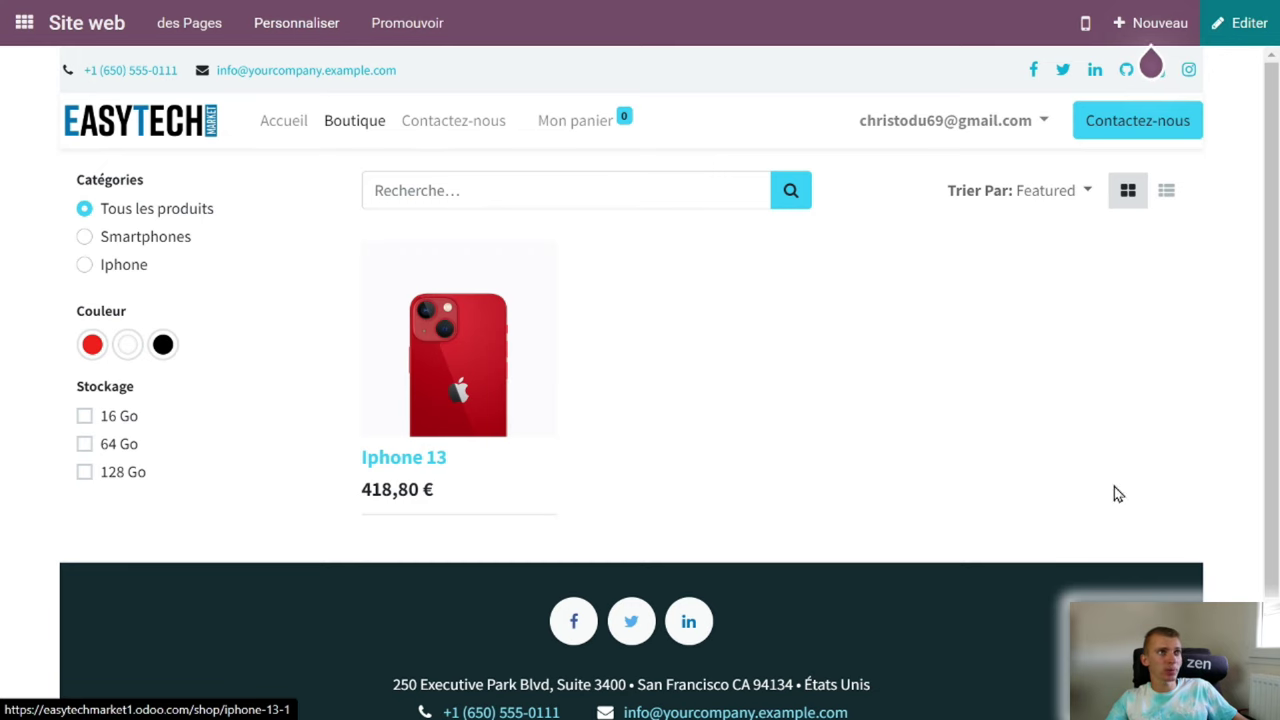
# Step: Review the customization options for the Boutique page, including its product filters, sorting and category display
pyautogui.click(290, 25)
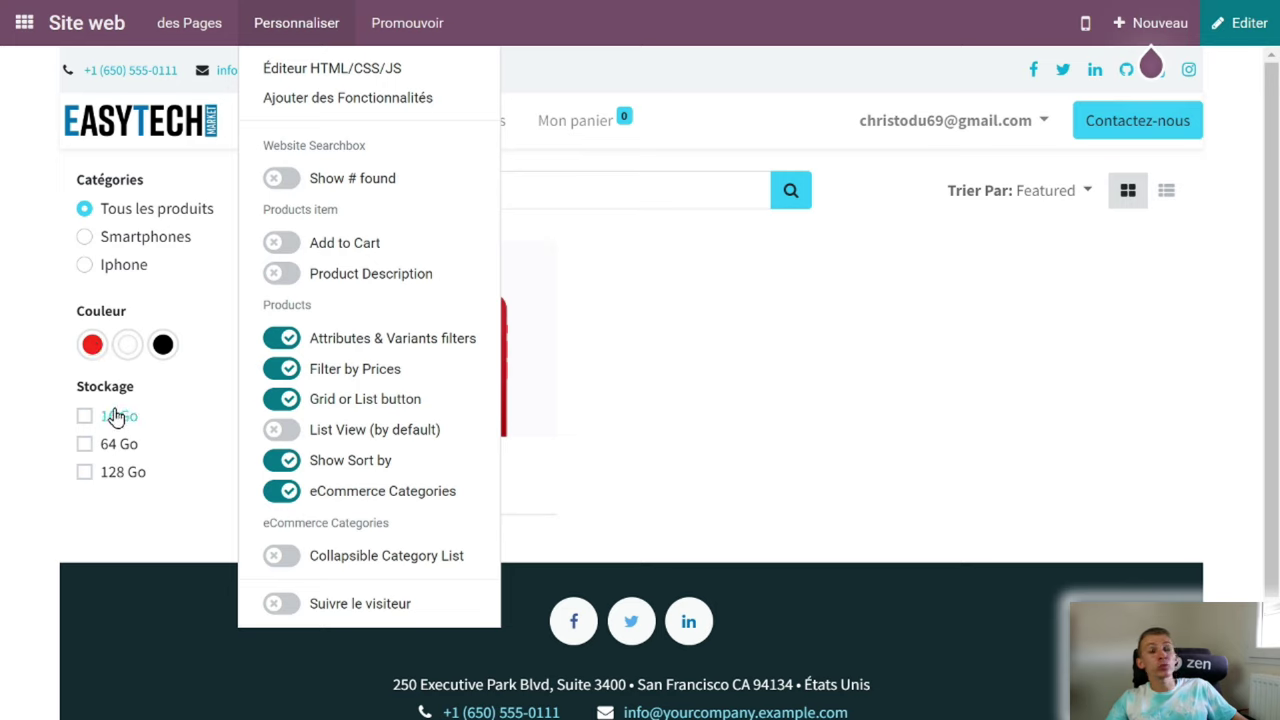
pyautogui.click(913, 367)
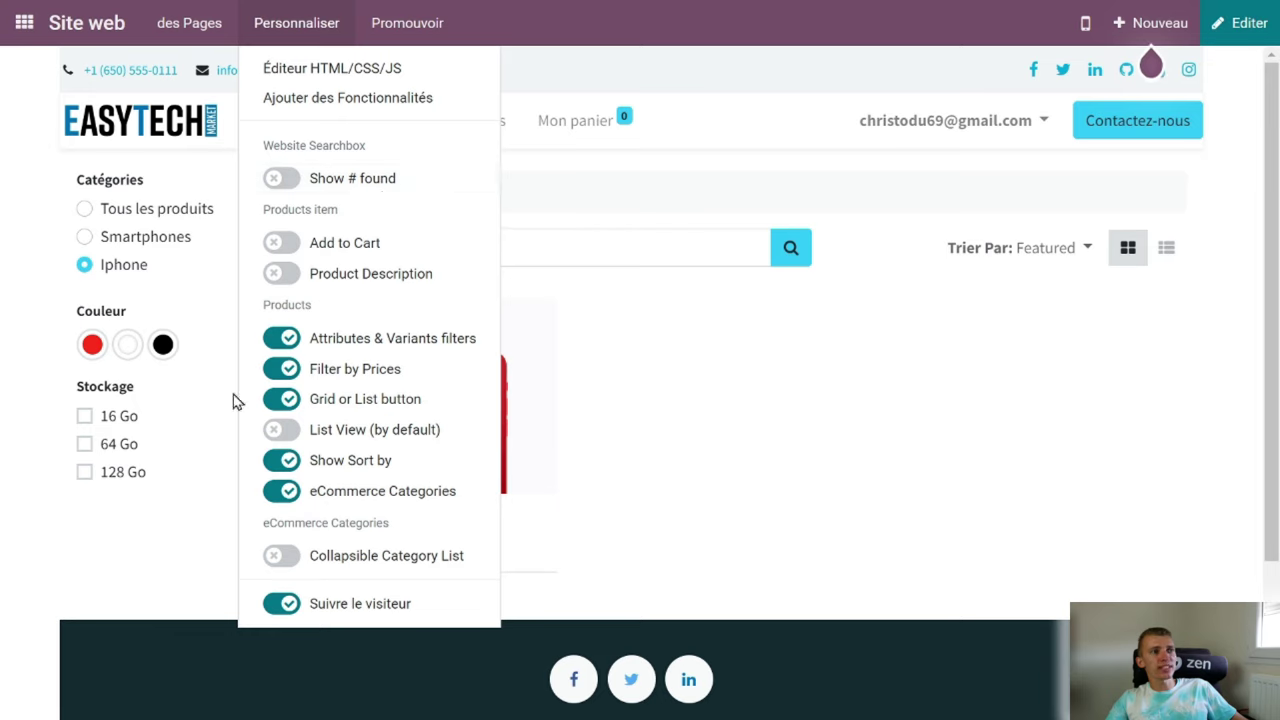
pyautogui.click(793, 441)
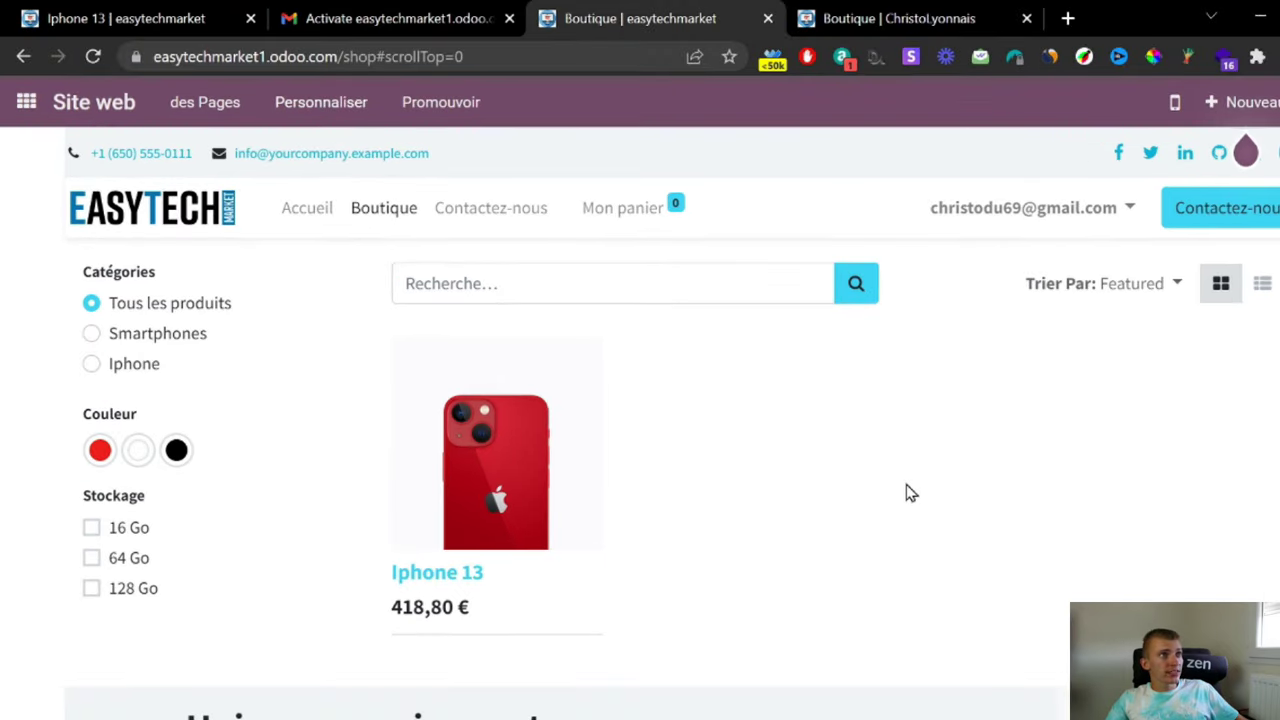
# Step: Go to the Site Web app's payment providers (Intermédiaires de paiement) and look through the ones available to install
pyautogui.click(27, 103)
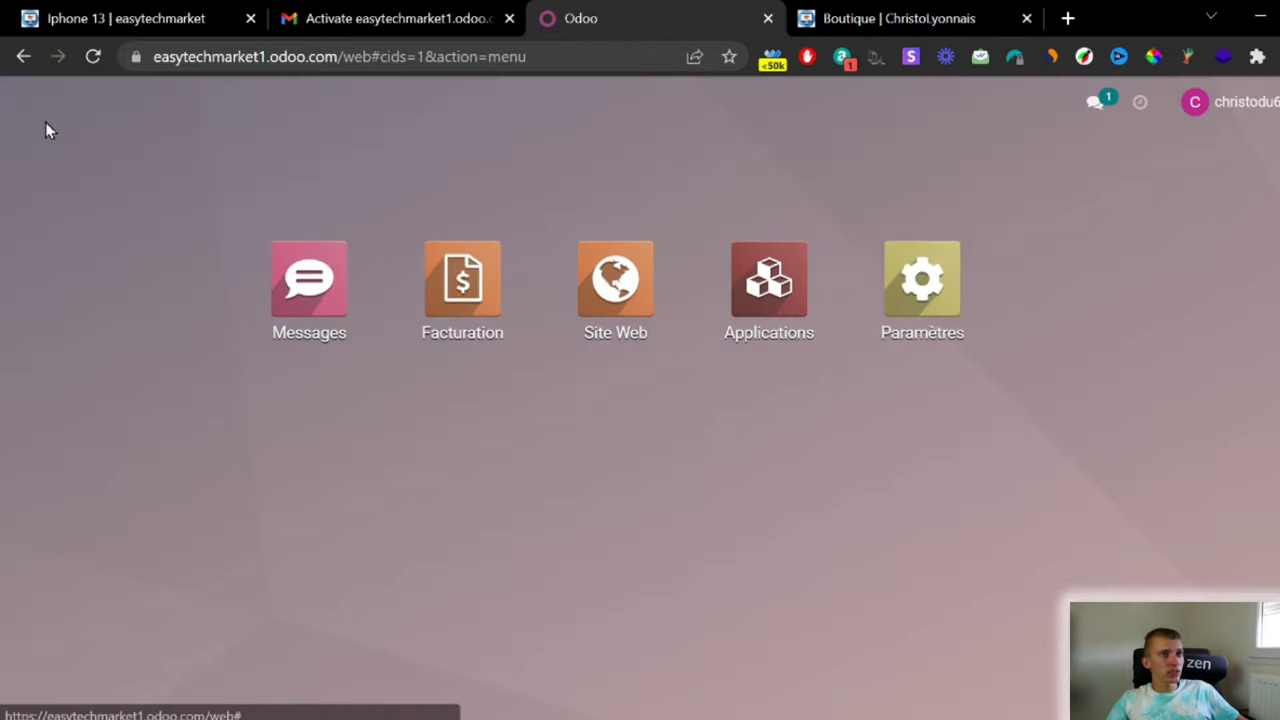
pyautogui.click(627, 252)
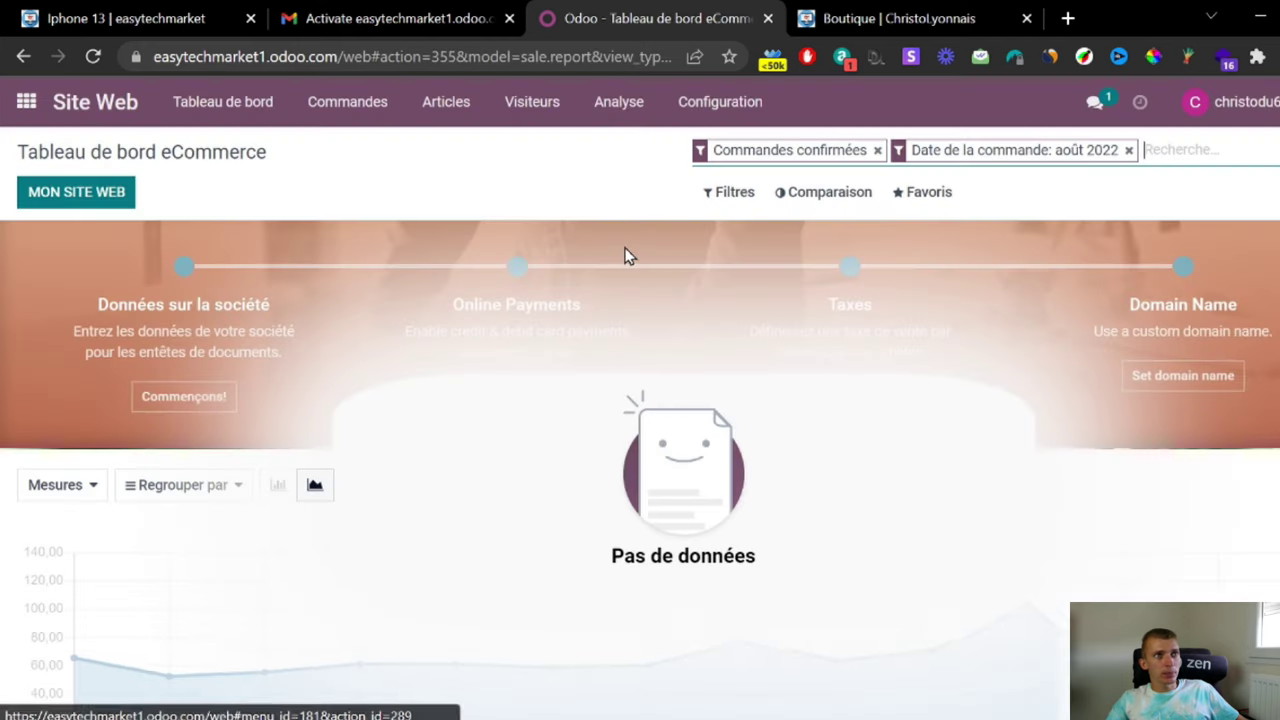
pyautogui.click(731, 106)
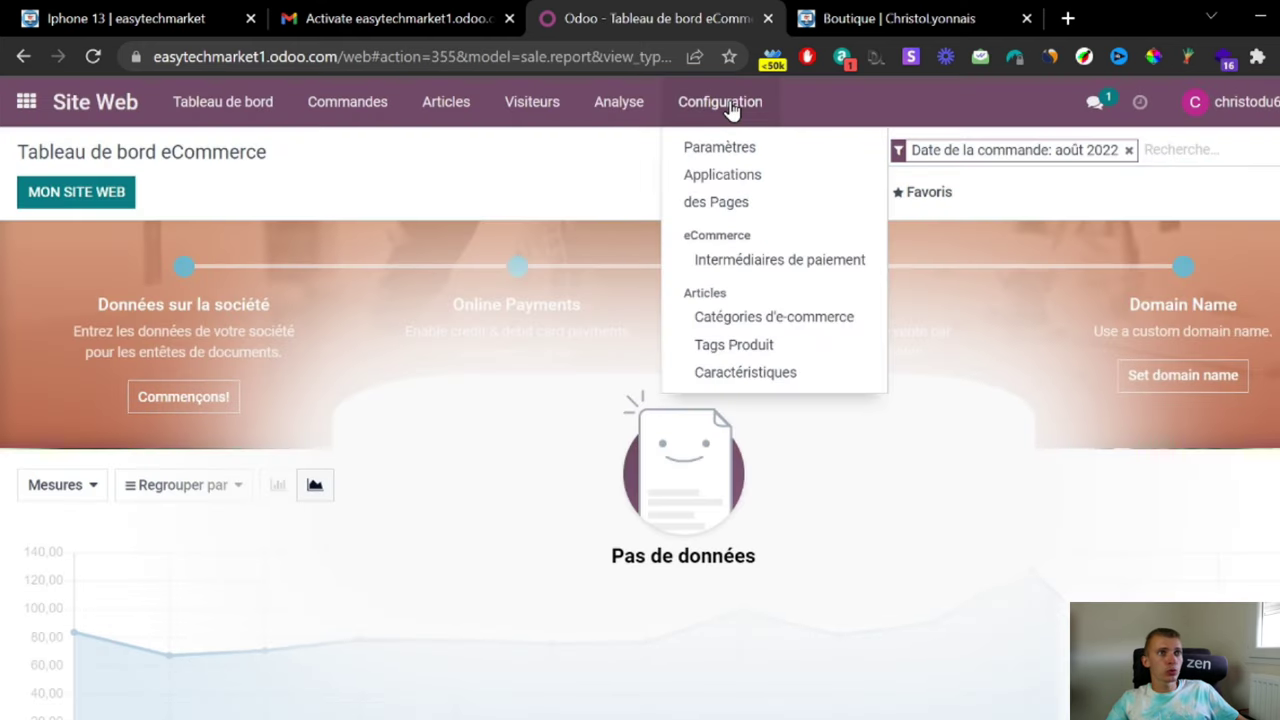
pyautogui.click(716, 262)
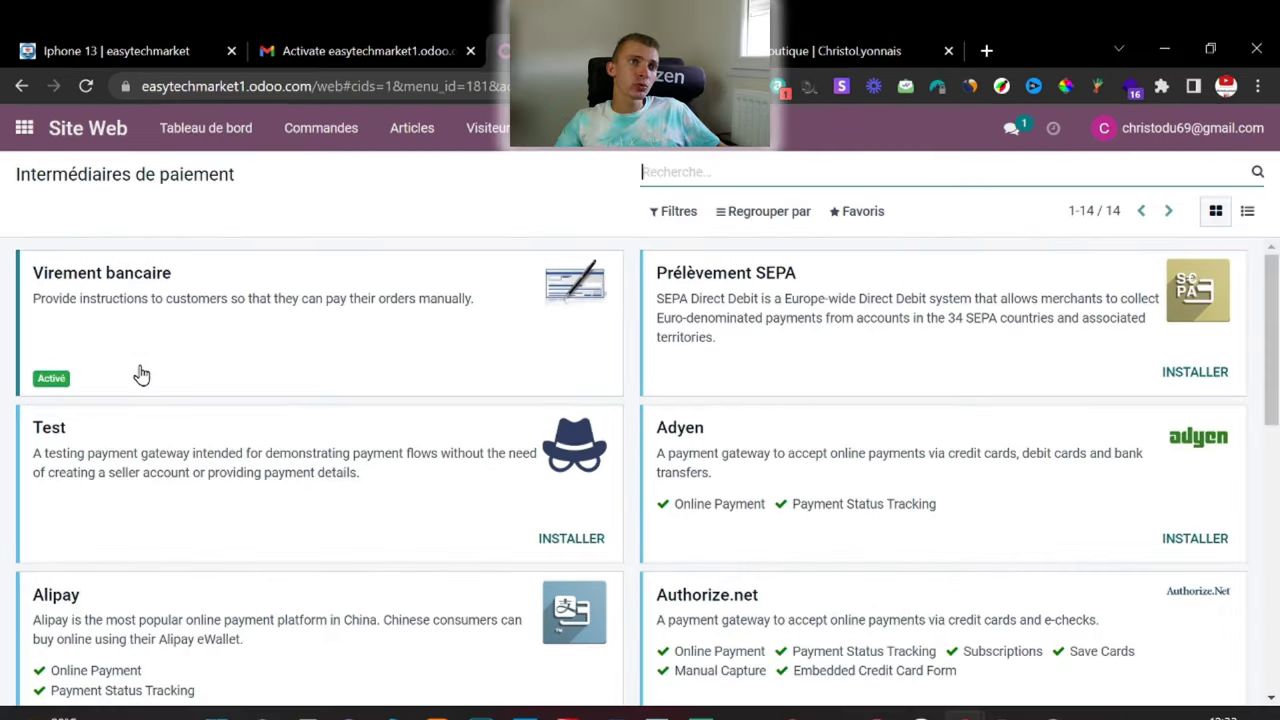
pyautogui.scroll(-3, 103, 440)
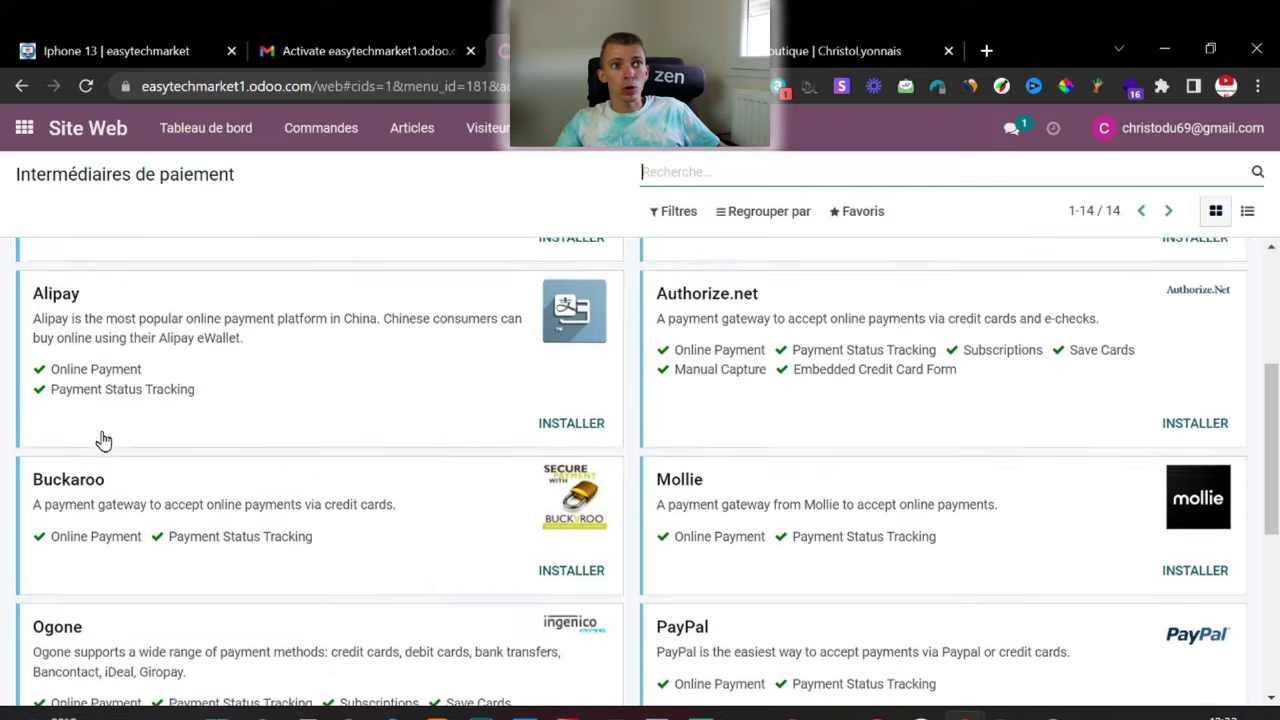
pyautogui.scroll(-2, 103, 440)
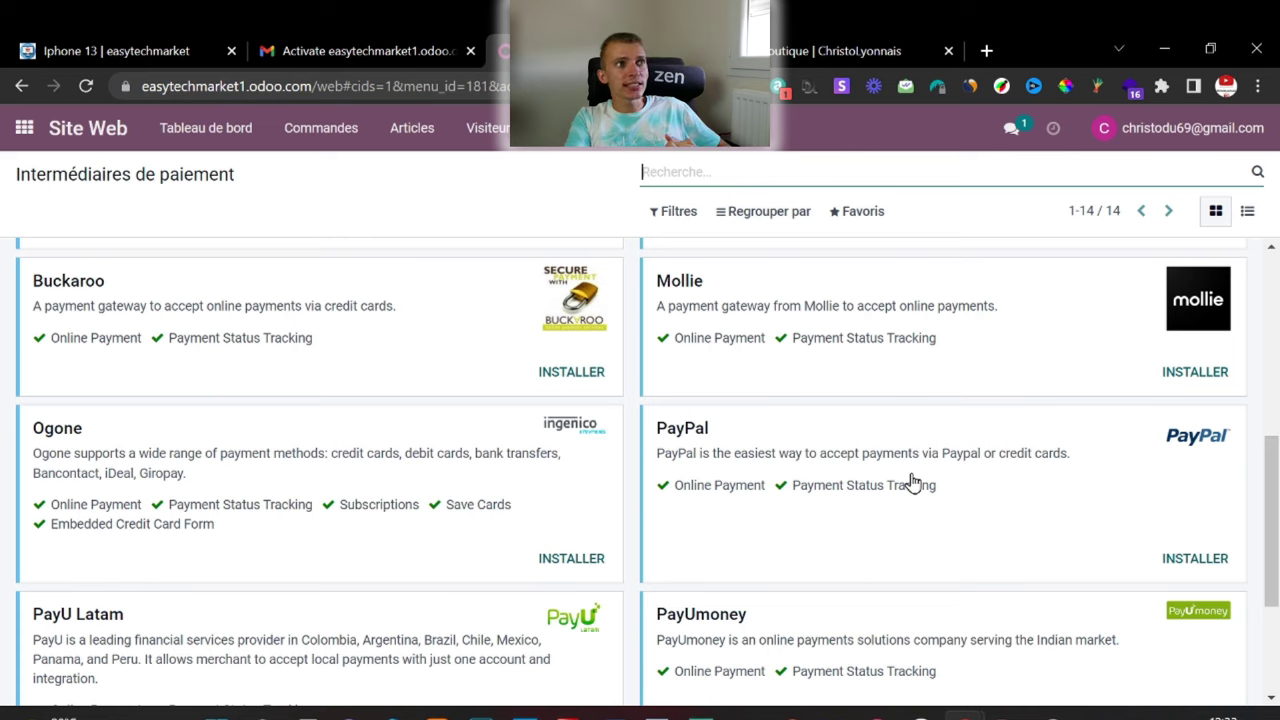
pyautogui.scroll(5, 800, 470)
pyautogui.scroll(-8, 815, 485)
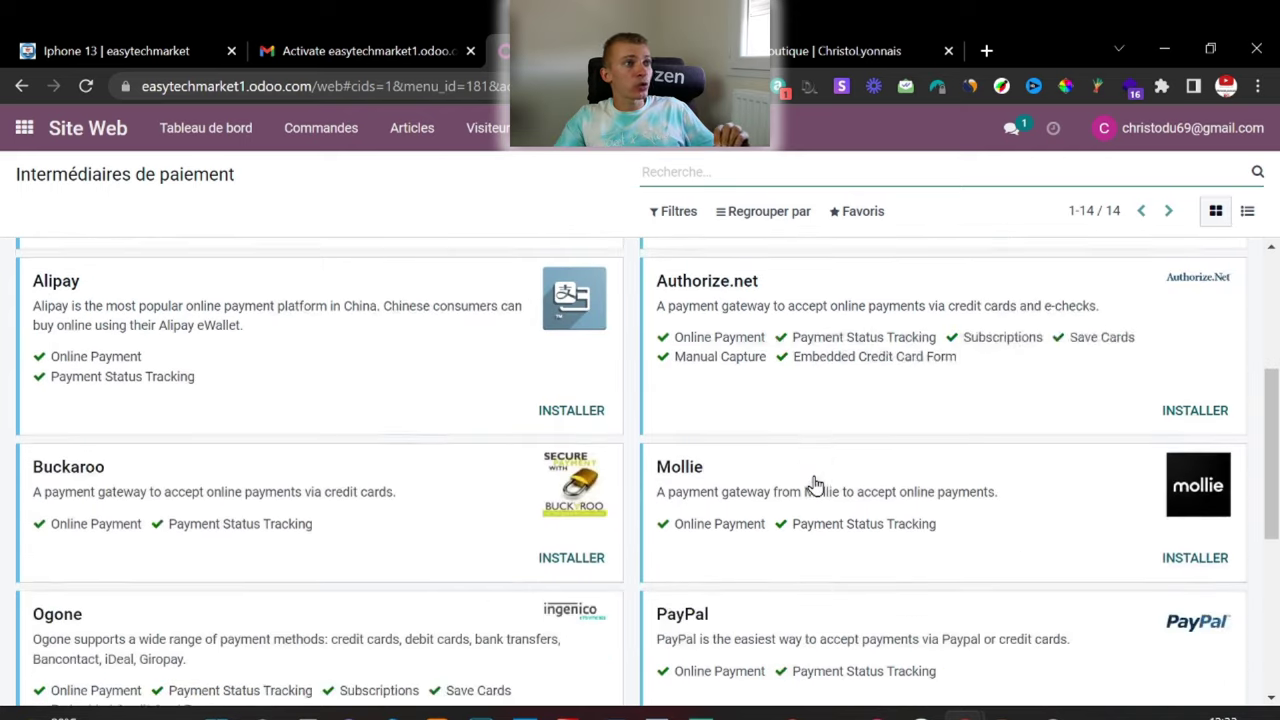